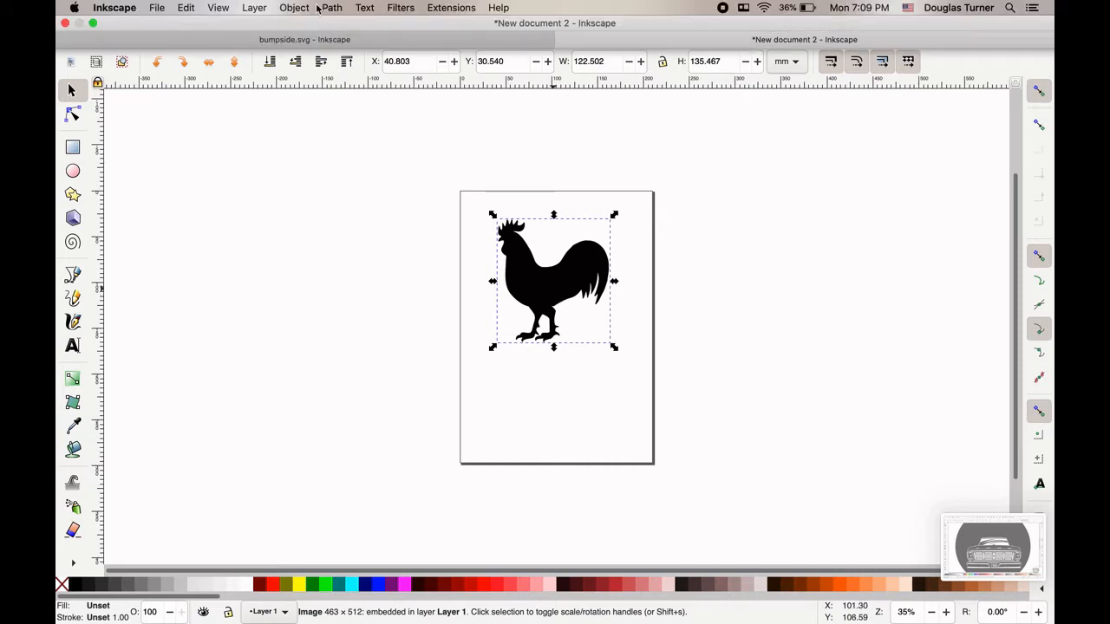
Step: Trace the rooster bitmap with a single brightness cutoff scan at threshold 0.450 and close the trace settings
{"action": "left_click", "coordinate": [331, 8]}
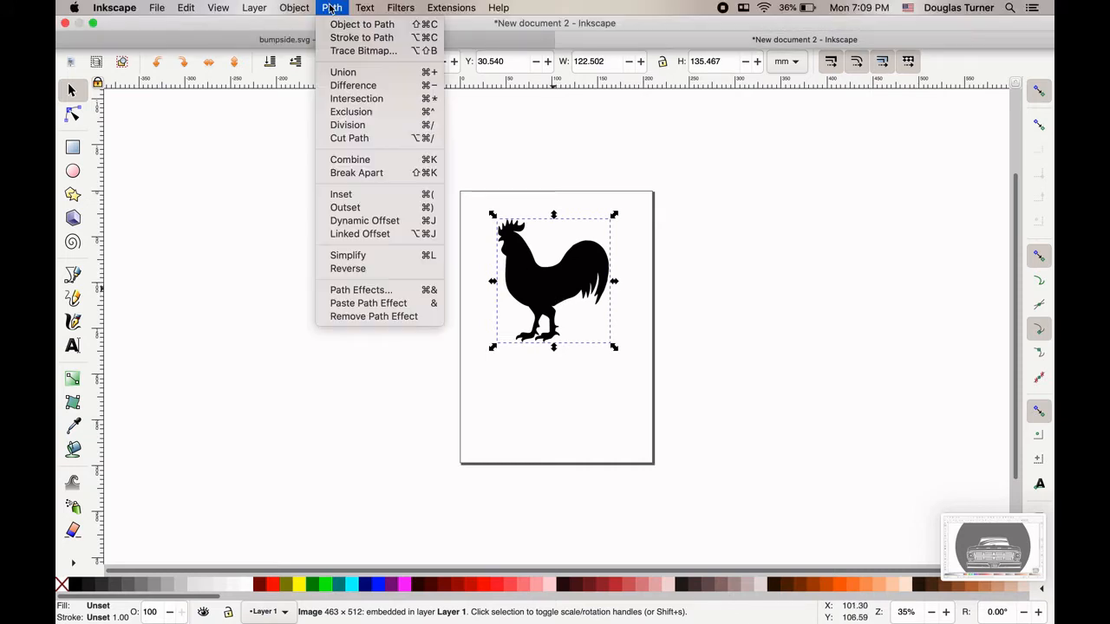
{"action": "left_click", "coordinate": [360, 53]}
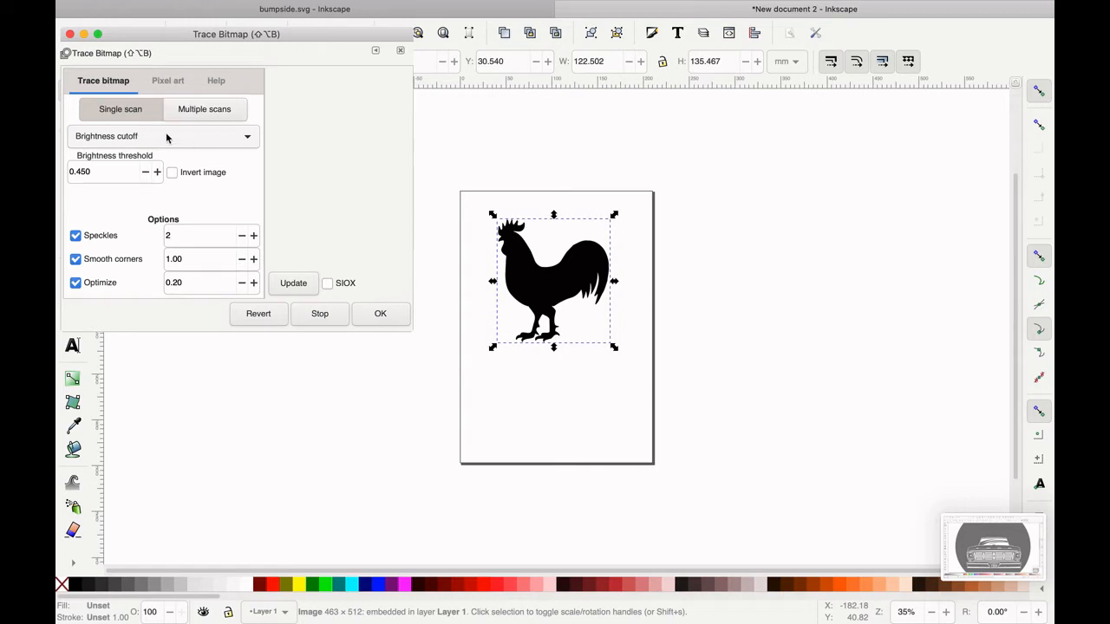
{"action": "left_click", "coordinate": [248, 138]}
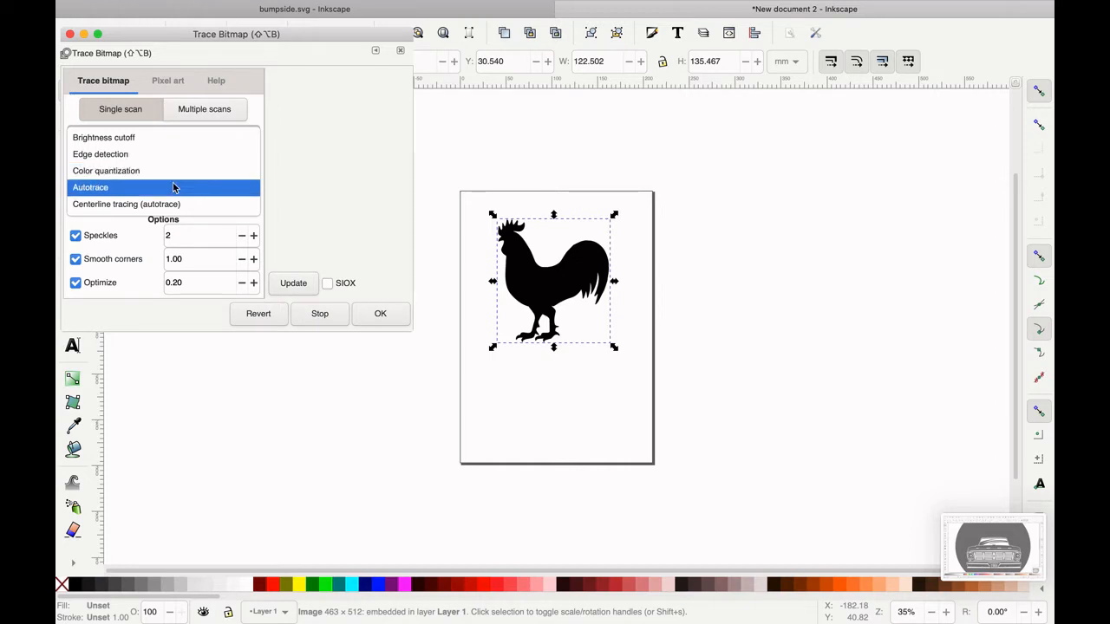
{"action": "left_click", "coordinate": [296, 181]}
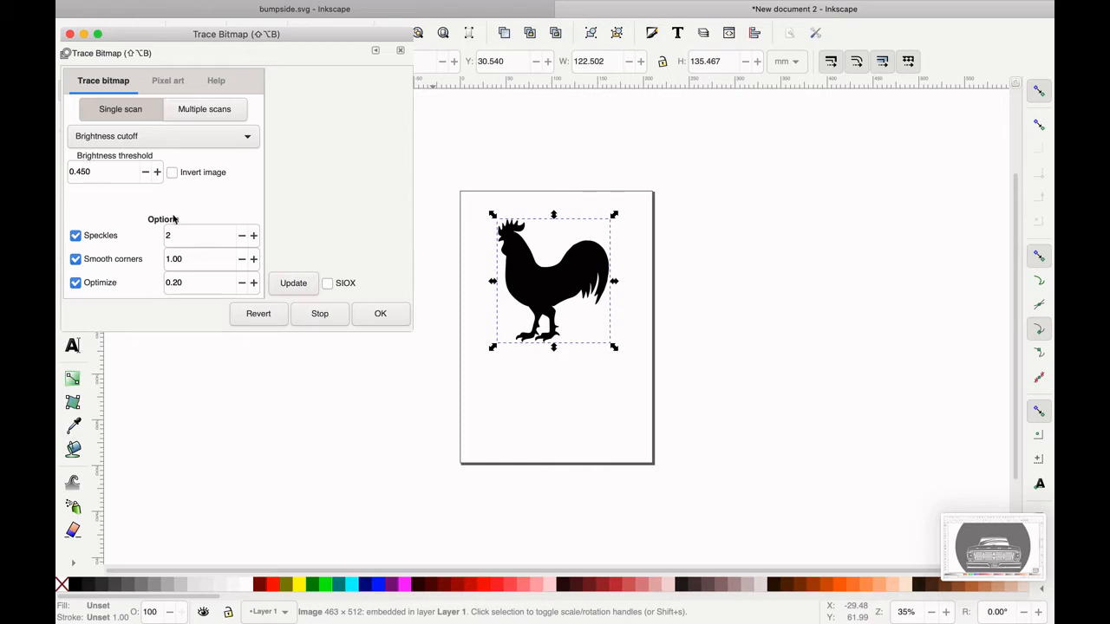
{"action": "left_click", "coordinate": [393, 315]}
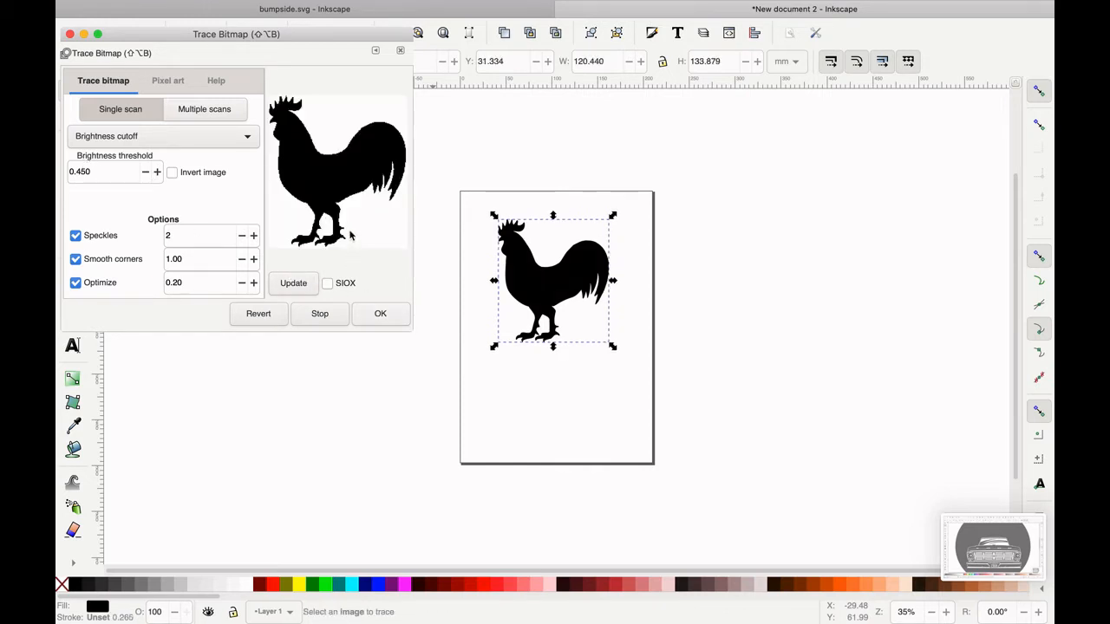
{"action": "left_click", "coordinate": [70, 35]}
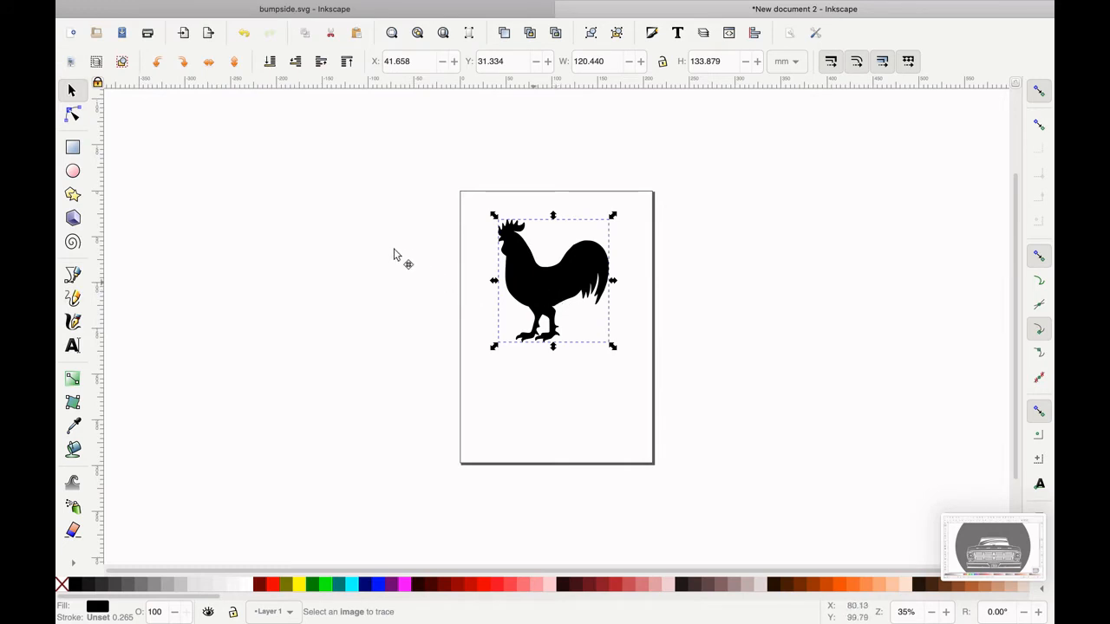
Step: Move the traced rooster off the original image to the empty area left of the page and display its path nodes
{"action": "left_click", "coordinate": [537, 298]}
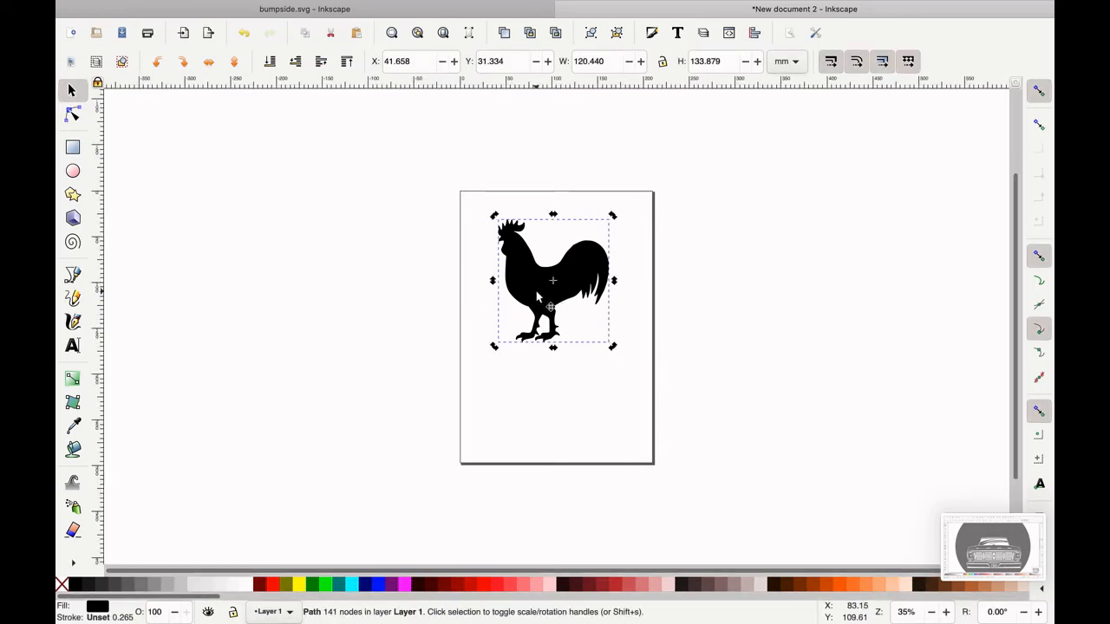
{"action": "left_click_drag", "start_coordinate": [537, 297], "coordinate": [366, 275]}
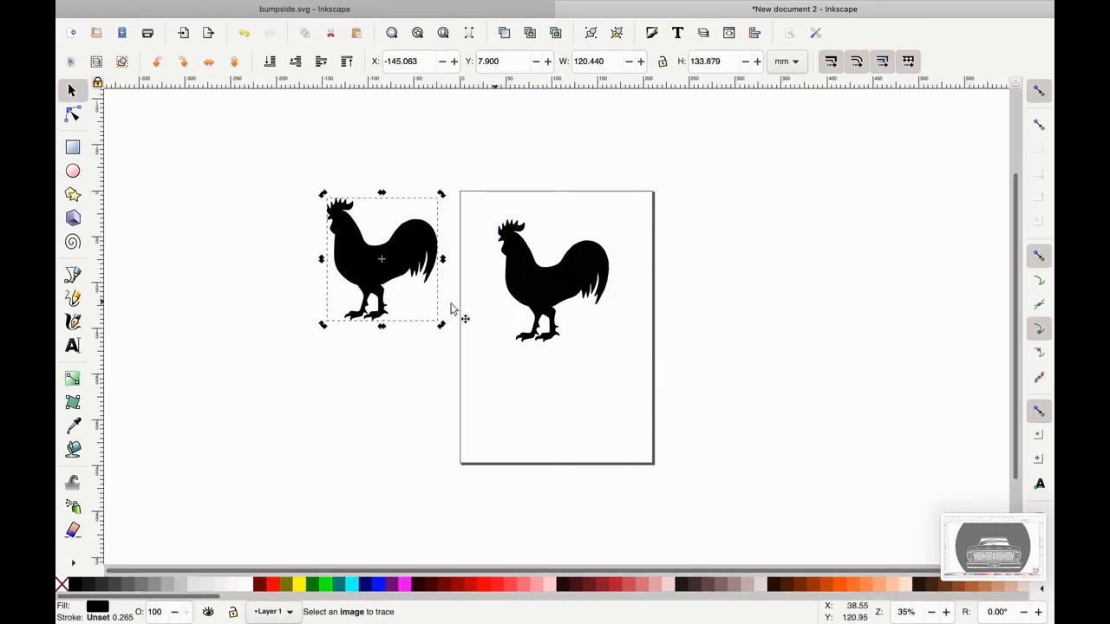
{"action": "scroll", "coordinate": [400, 259], "scroll_direction": "up", "scroll_amount": 1}
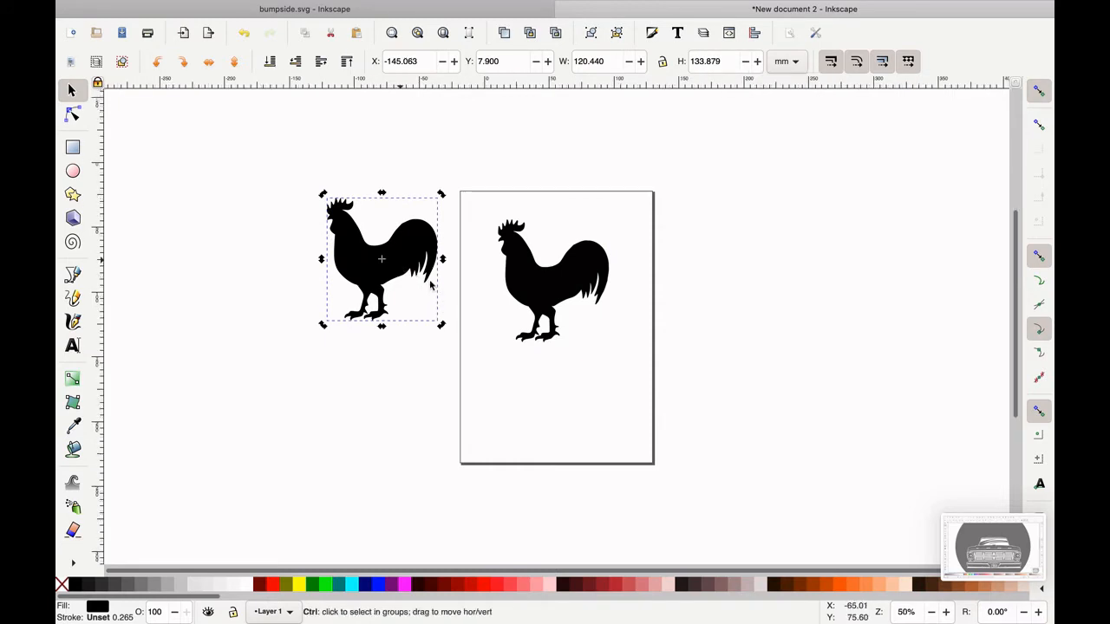
{"action": "scroll", "coordinate": [417, 260], "scroll_direction": "up", "scroll_amount": 2}
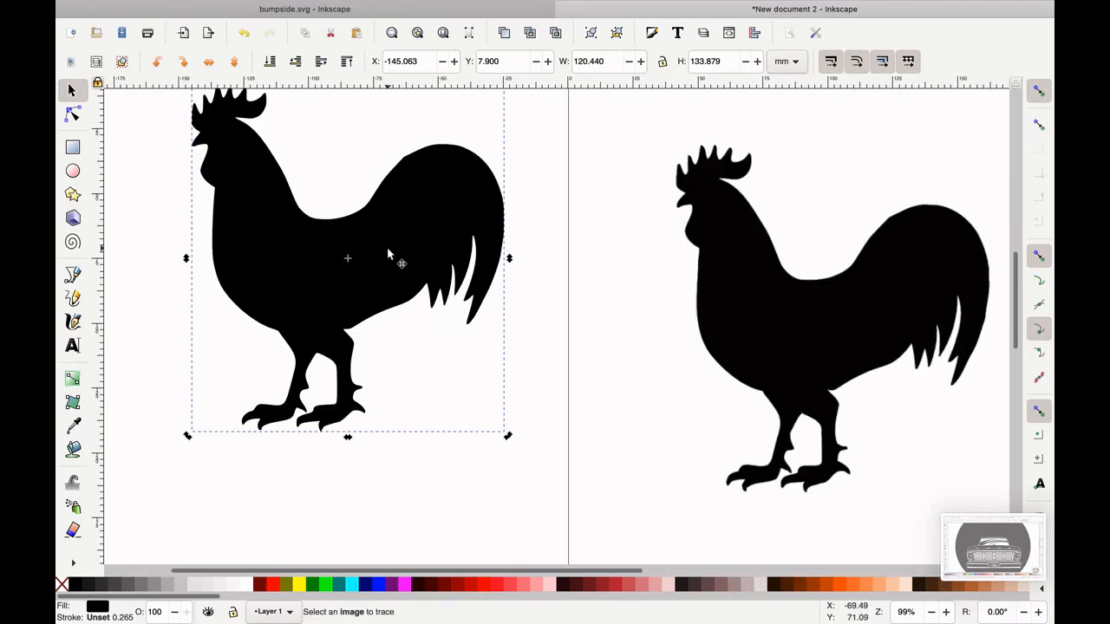
{"action": "double_click", "coordinate": [400, 266]}
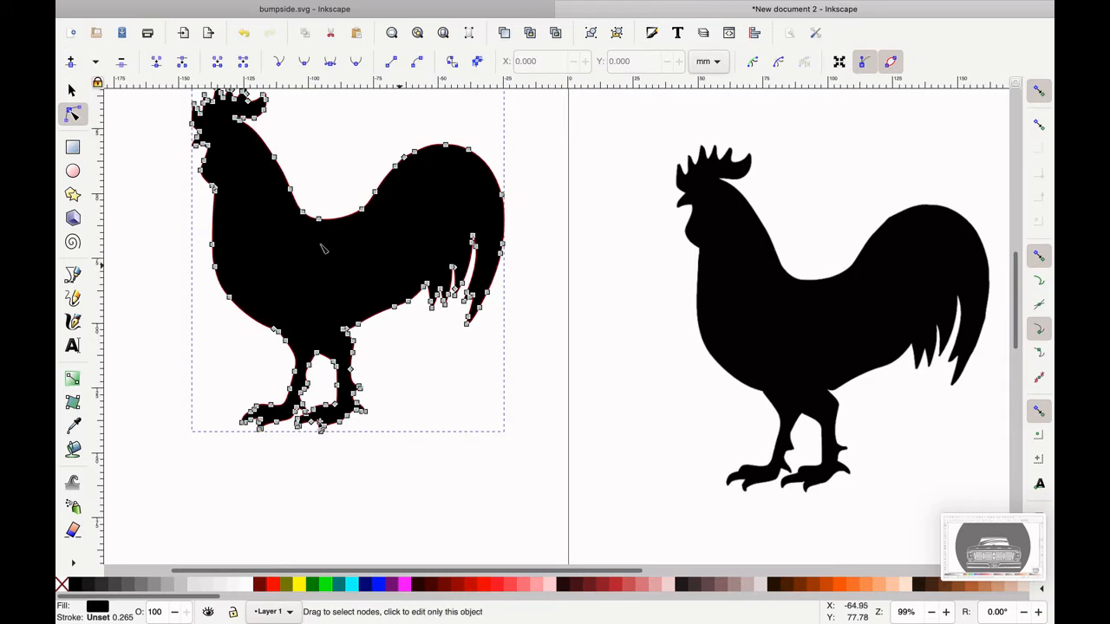
Step: Delete the original rooster bitmap and move the traced rooster onto the page in its place
{"action": "left_click", "coordinate": [749, 331]}
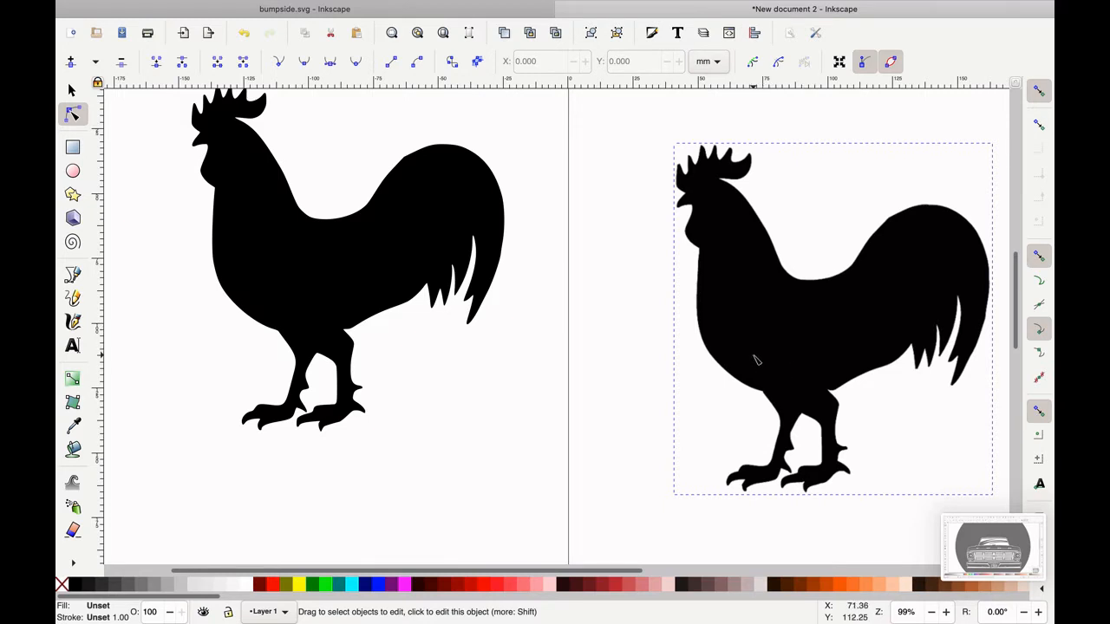
{"action": "scroll", "coordinate": [755, 359], "scroll_direction": "down", "scroll_amount": 3}
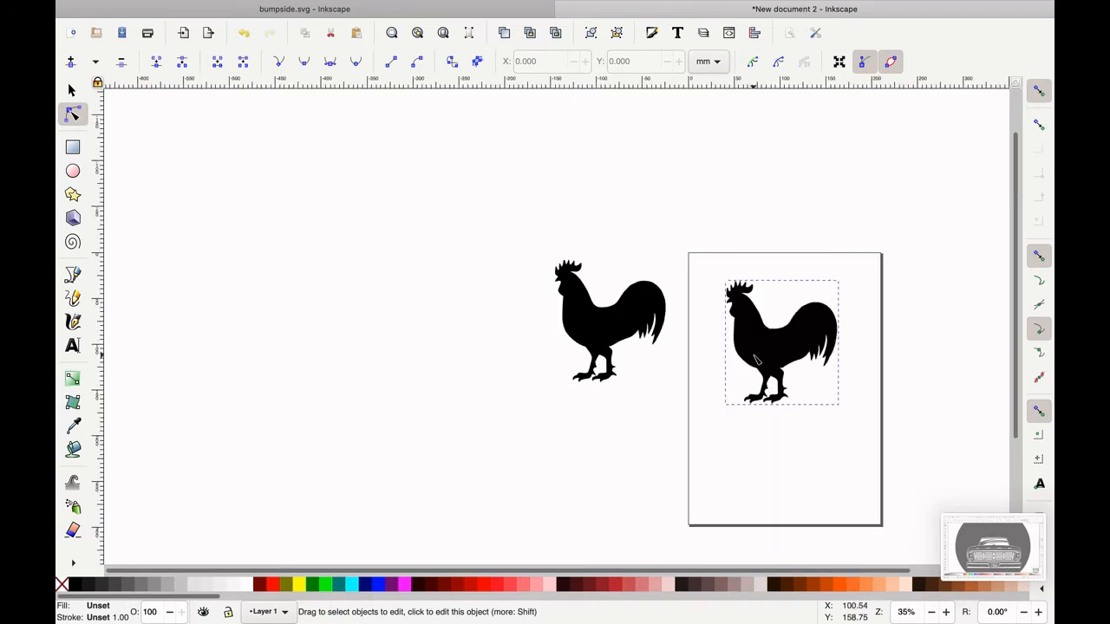
{"action": "key", "text": "s"}
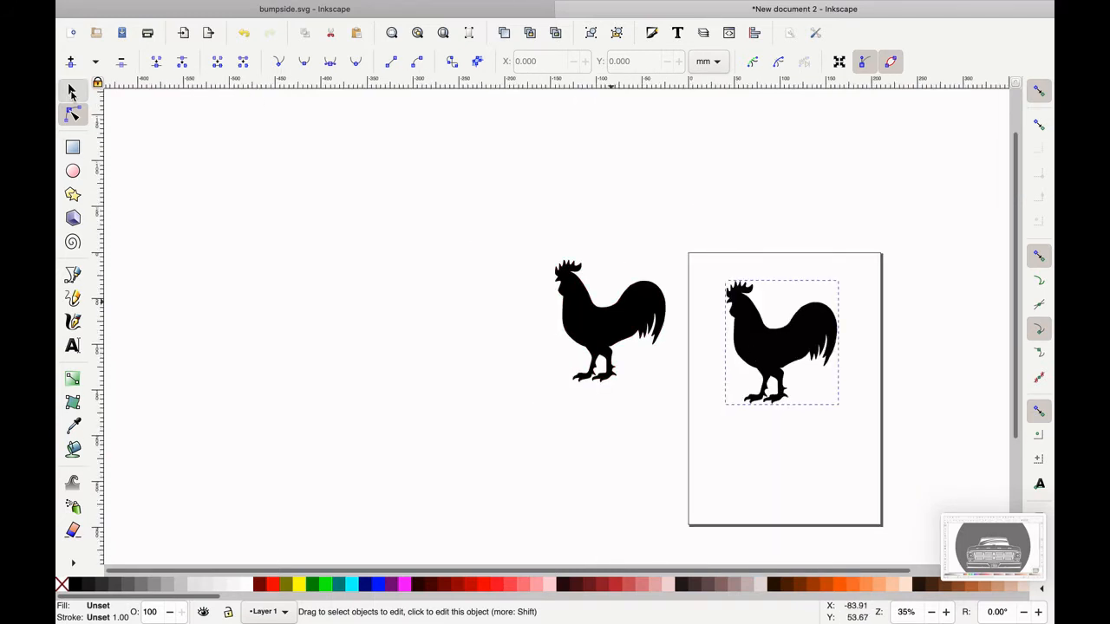
{"action": "key", "text": "Delete"}
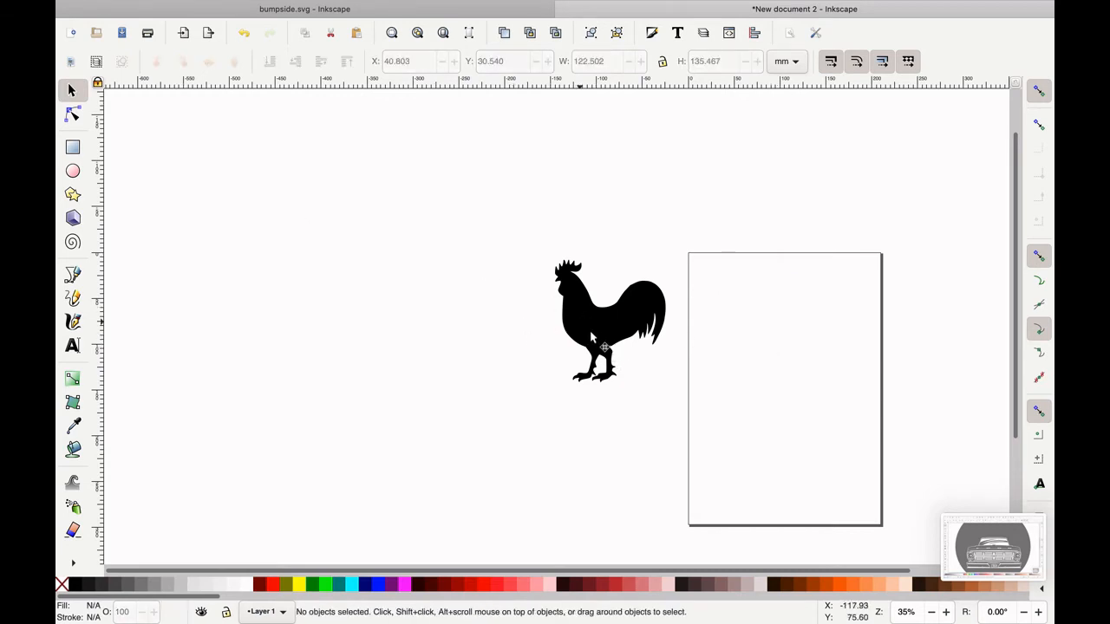
{"action": "left_click", "coordinate": [760, 350]}
{"action": "left_click_drag", "start_coordinate": [652, 338], "coordinate": [786, 354]}
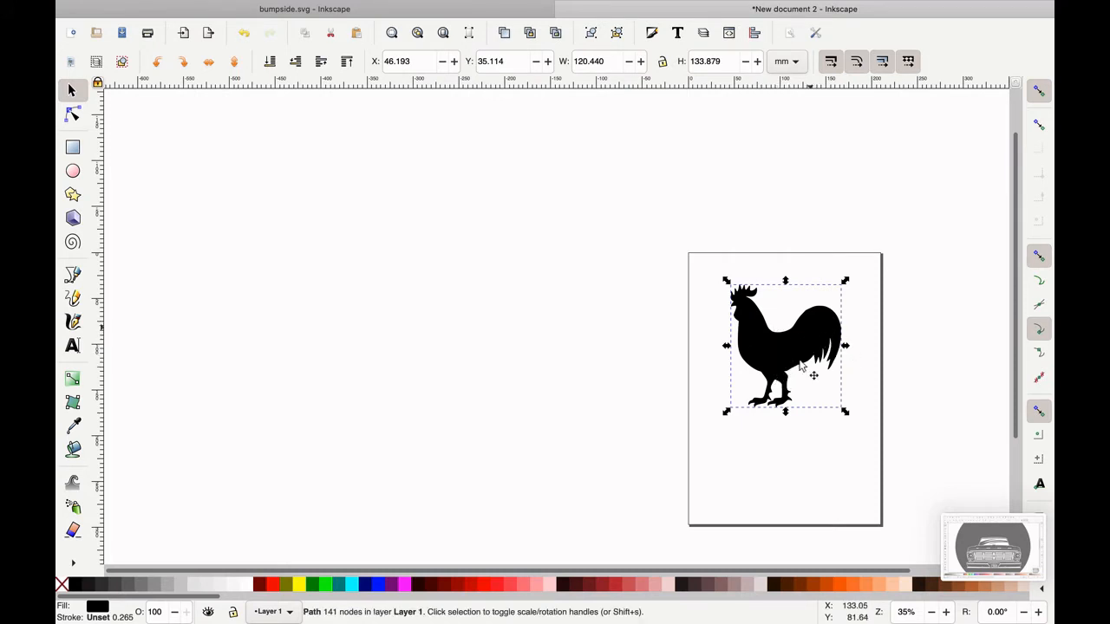
Step: Draw a black-filled ellipse left of the page and stretch it to about 369 mm wide by 249 mm high
{"action": "left_click", "coordinate": [73, 172]}
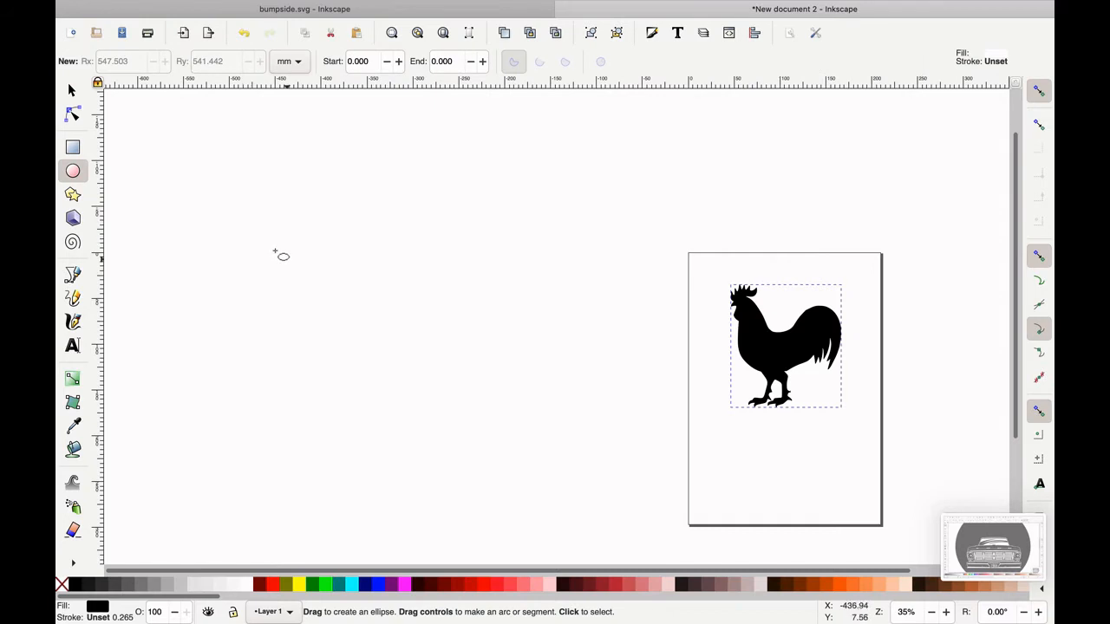
{"action": "mouse_move", "coordinate": [275, 253]}
{"action": "left_mouse_down"}
{"action": "mouse_move", "coordinate": [612, 430]}
{"action": "mouse_move", "coordinate": [608, 408]}
{"action": "left_mouse_up"}
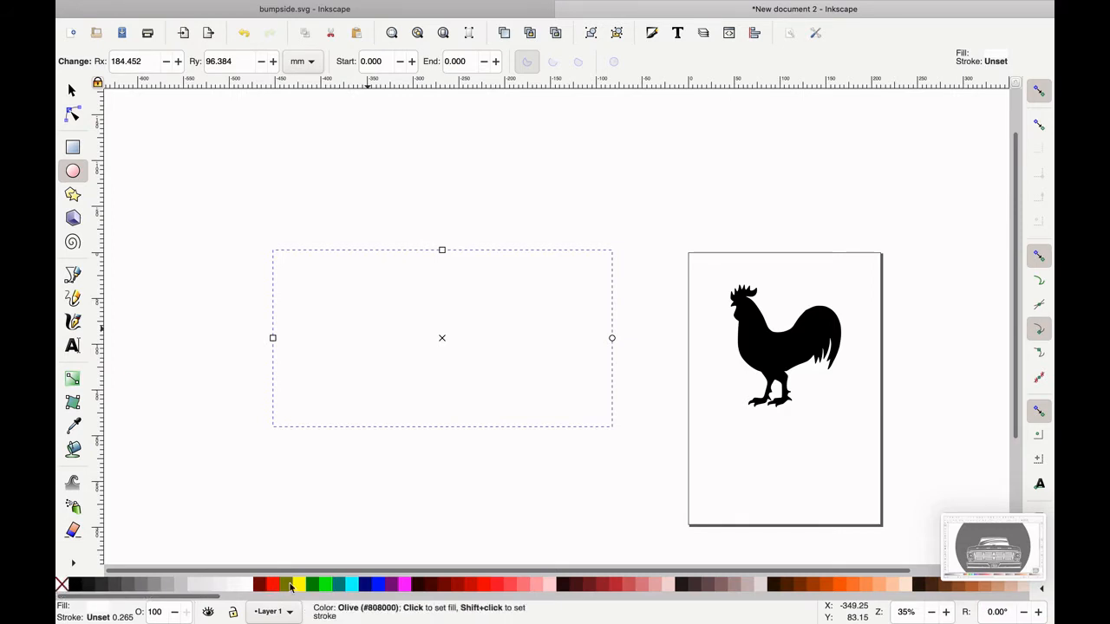
{"action": "left_click", "coordinate": [443, 589]}
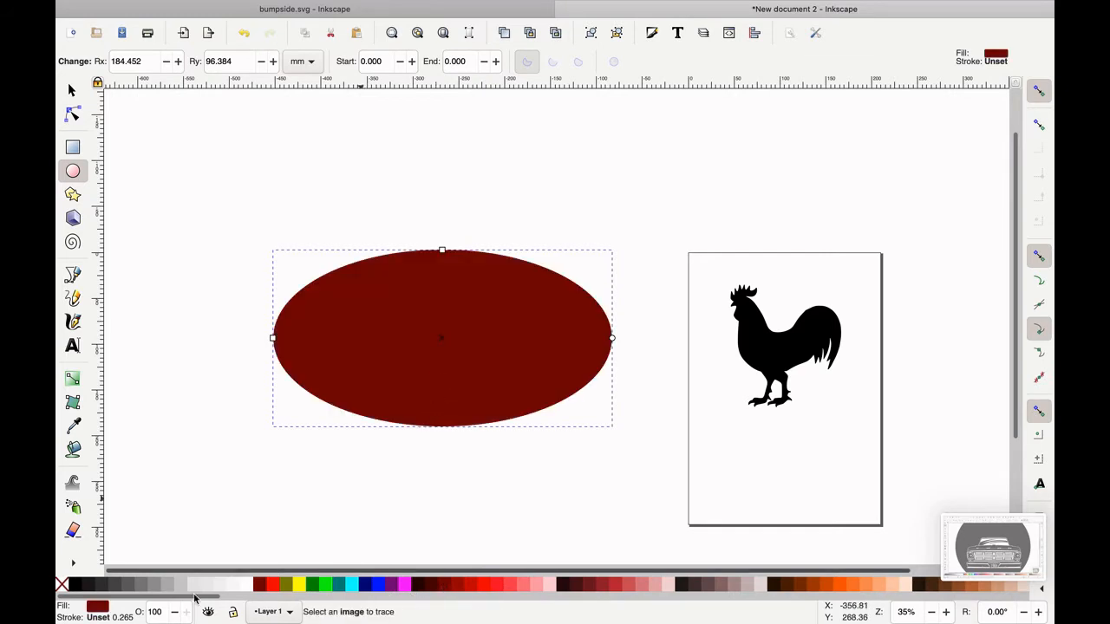
{"action": "left_click", "coordinate": [77, 589]}
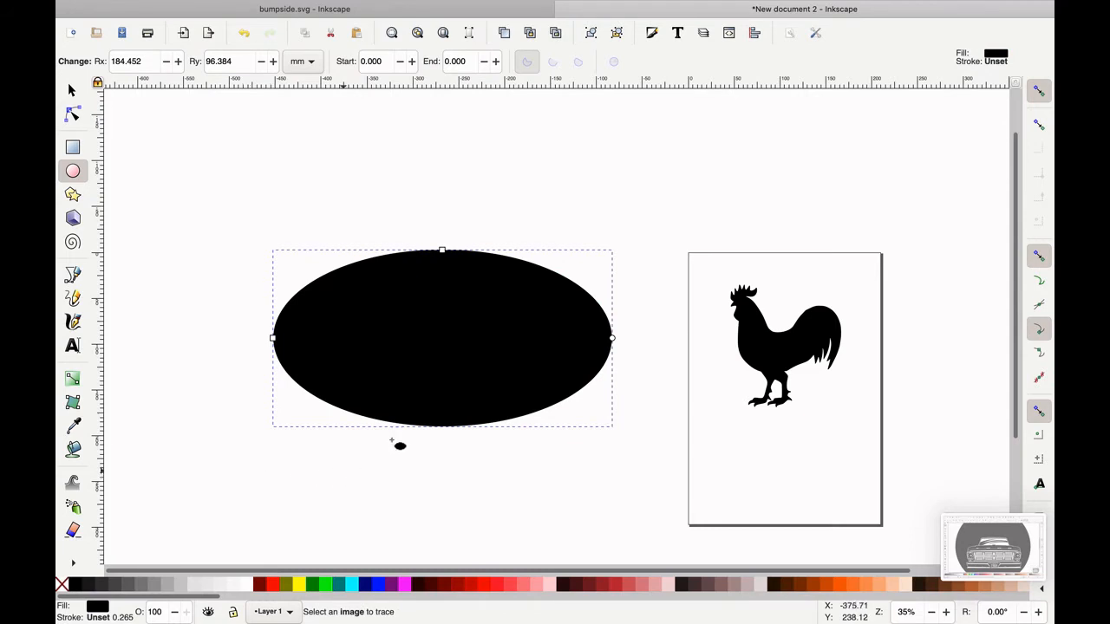
{"action": "left_click", "coordinate": [72, 90]}
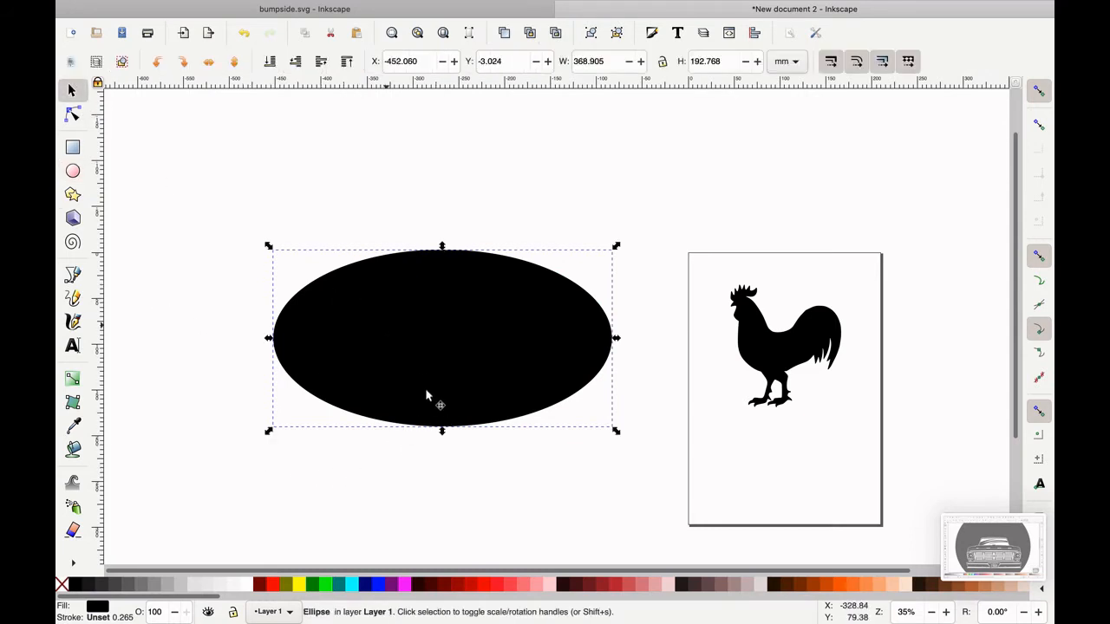
{"action": "left_click_drag", "start_coordinate": [443, 440], "coordinate": [443, 482]}
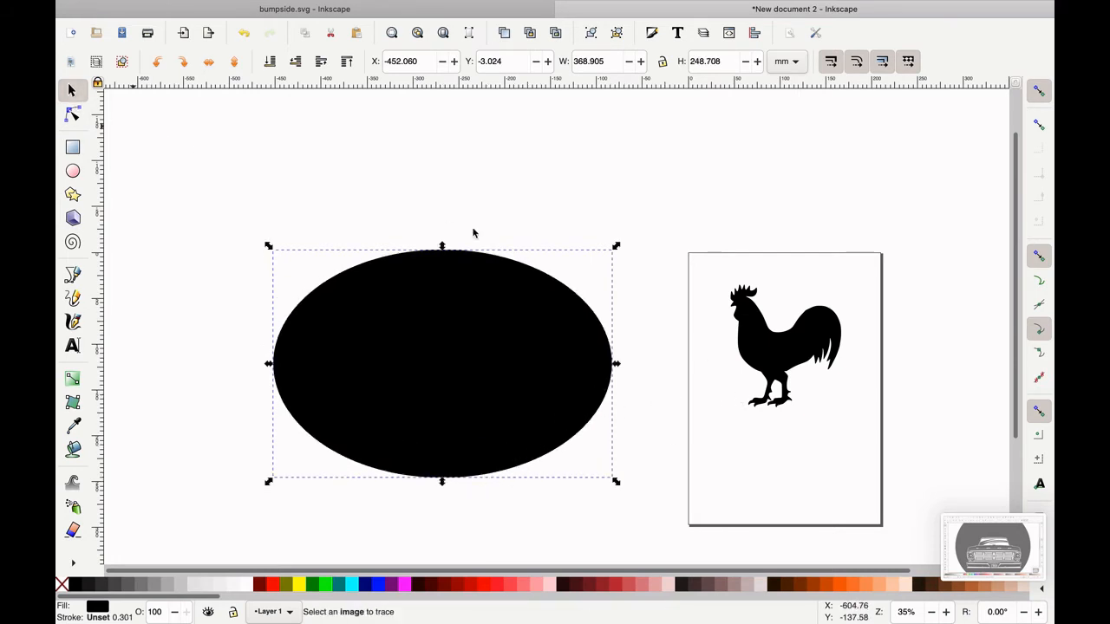
Step: Place the rooster, filled white, within the ellipse's area and shift the ellipse slightly up and to the left
{"action": "left_click", "coordinate": [784, 352]}
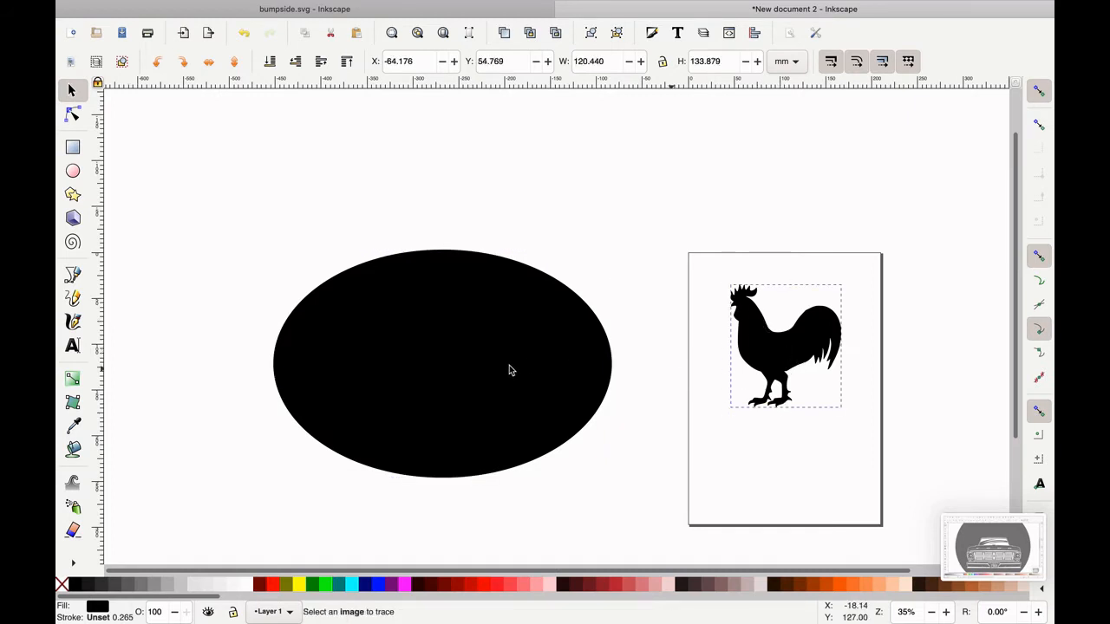
{"action": "left_click_drag", "start_coordinate": [510, 370], "coordinate": [466, 401]}
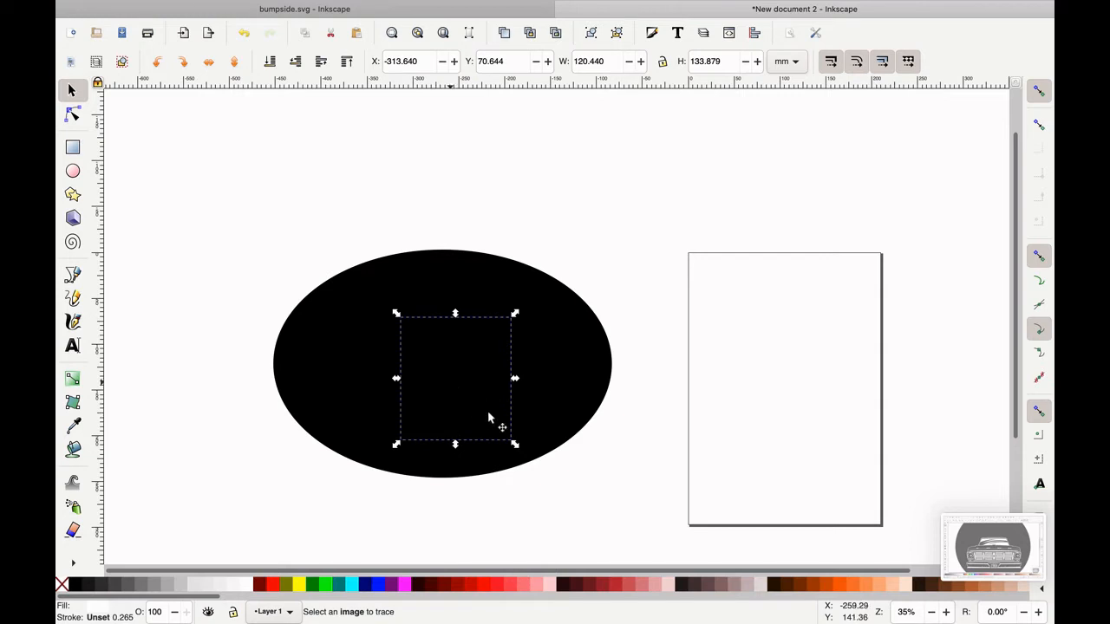
{"action": "mouse_move", "coordinate": [518, 432]}
{"action": "left_mouse_down"}
{"action": "mouse_move", "coordinate": [665, 529]}
{"action": "mouse_move", "coordinate": [603, 368]}
{"action": "mouse_move", "coordinate": [476, 346]}
{"action": "mouse_move", "coordinate": [480, 399]}
{"action": "mouse_move", "coordinate": [500, 404]}
{"action": "left_mouse_up"}
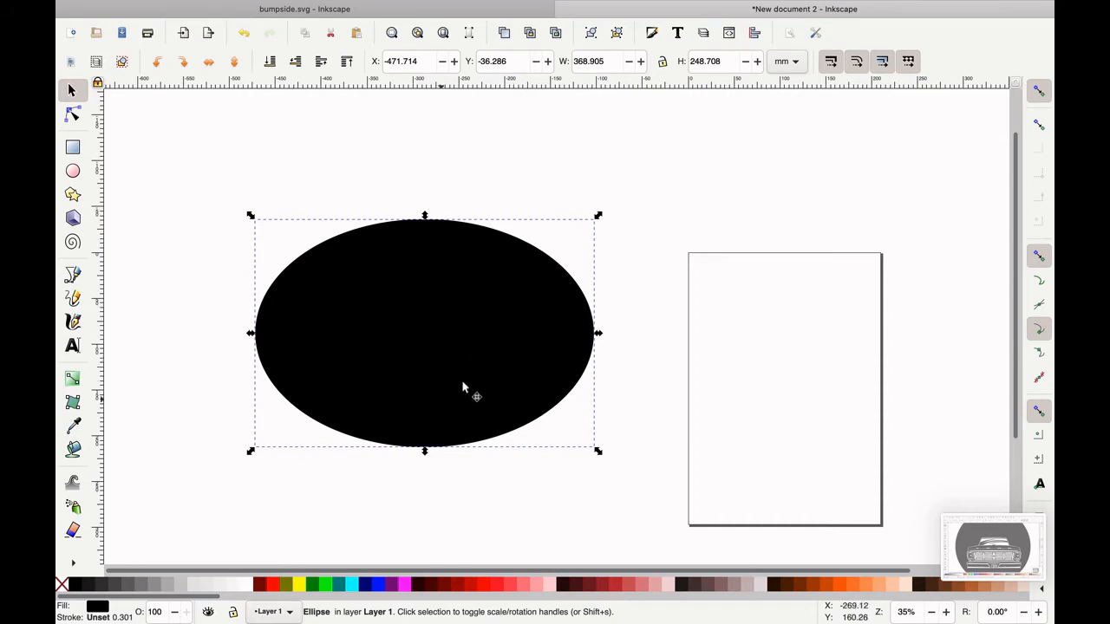
Step: Lower the black ellipse to the bottom of the stacking order, behind the rooster
{"action": "left_click", "coordinate": [190, 173]}
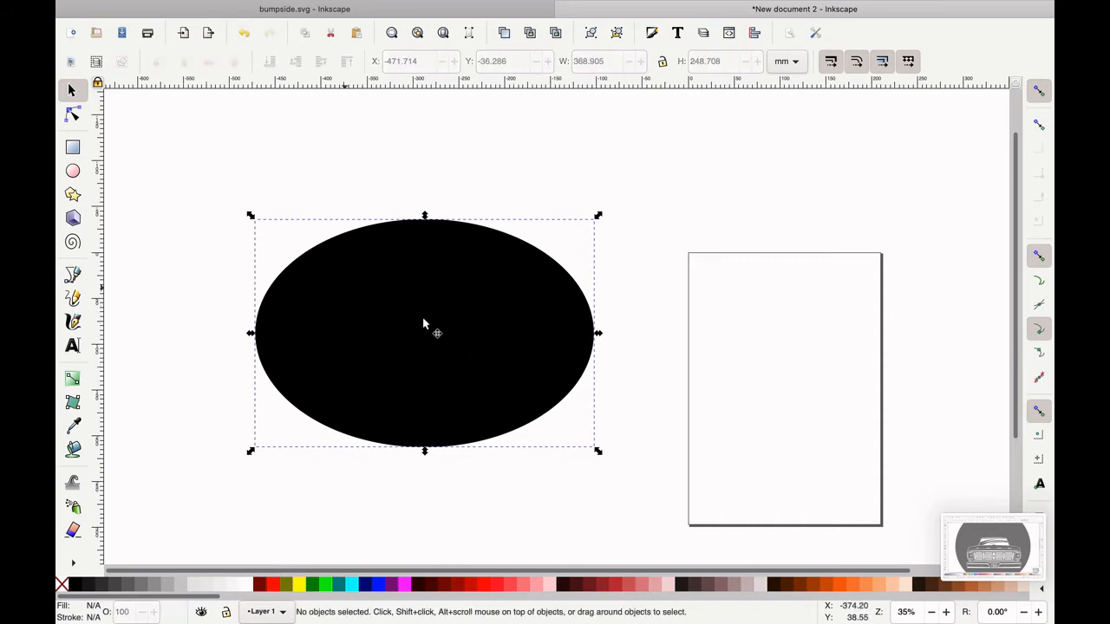
{"action": "left_click", "coordinate": [418, 326]}
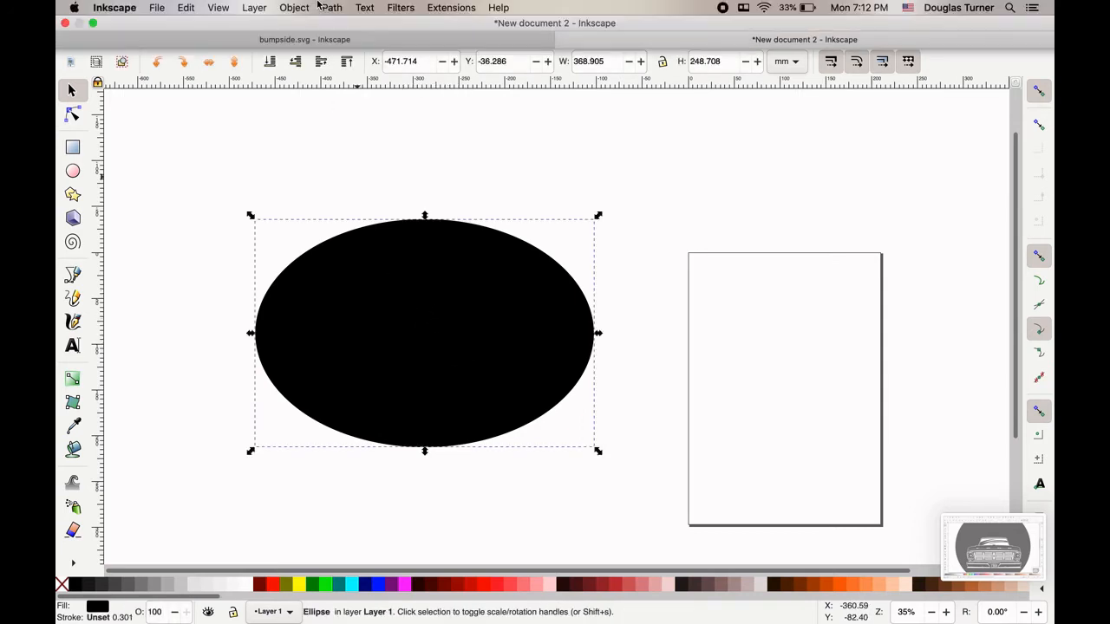
{"action": "left_click", "coordinate": [295, 9]}
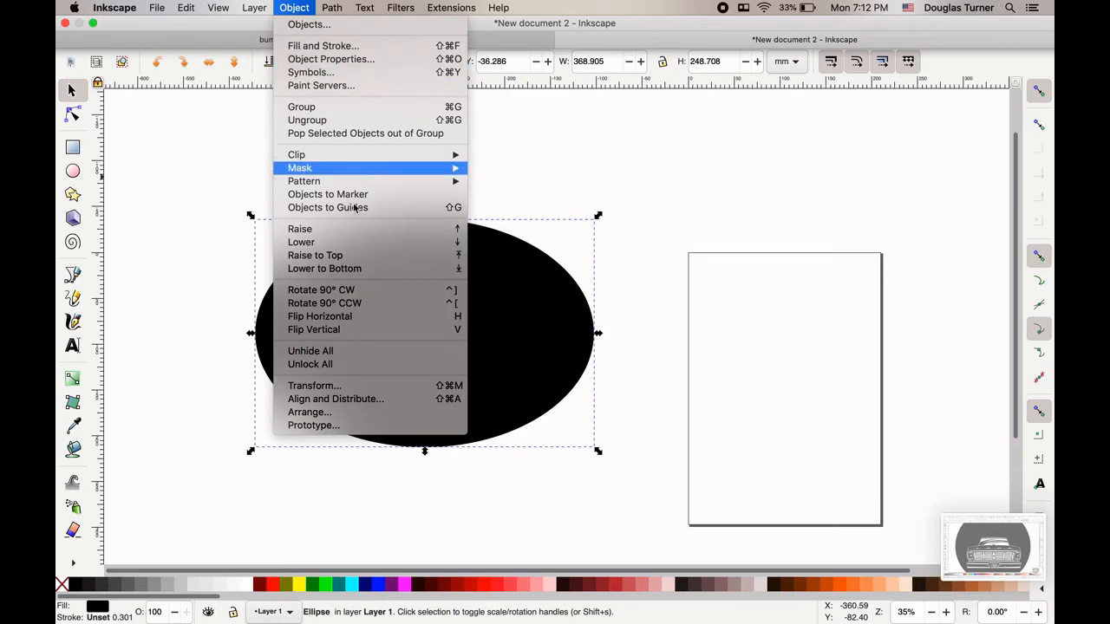
{"action": "left_click", "coordinate": [366, 270]}
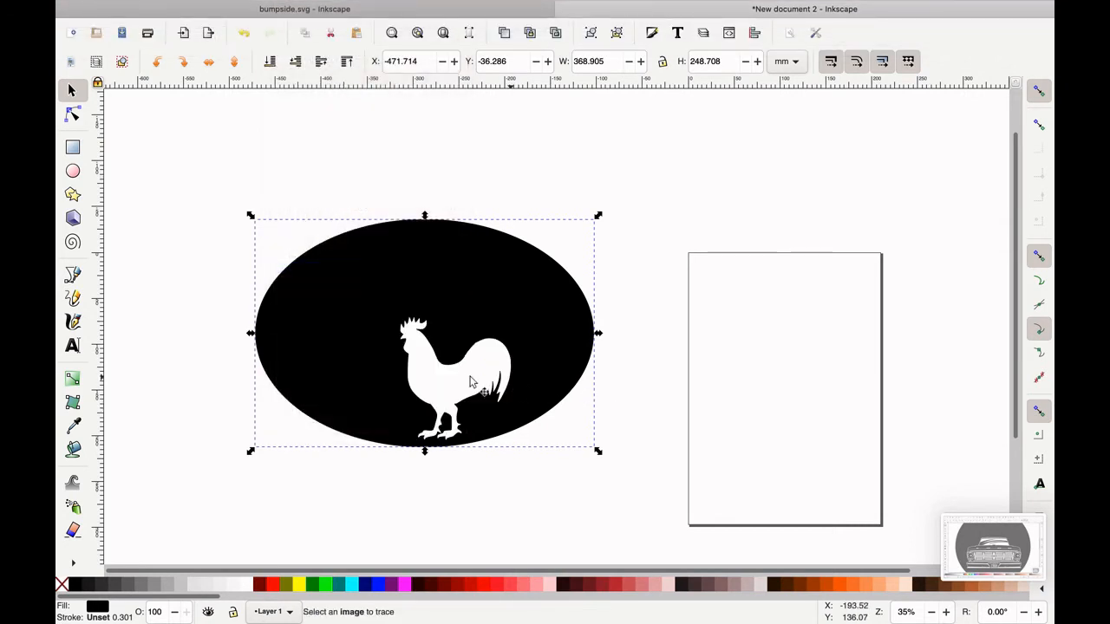
Step: Move the white rooster up and left to roughly the horizontal centre of the ellipse, and deselect it
{"action": "left_click", "coordinate": [469, 383]}
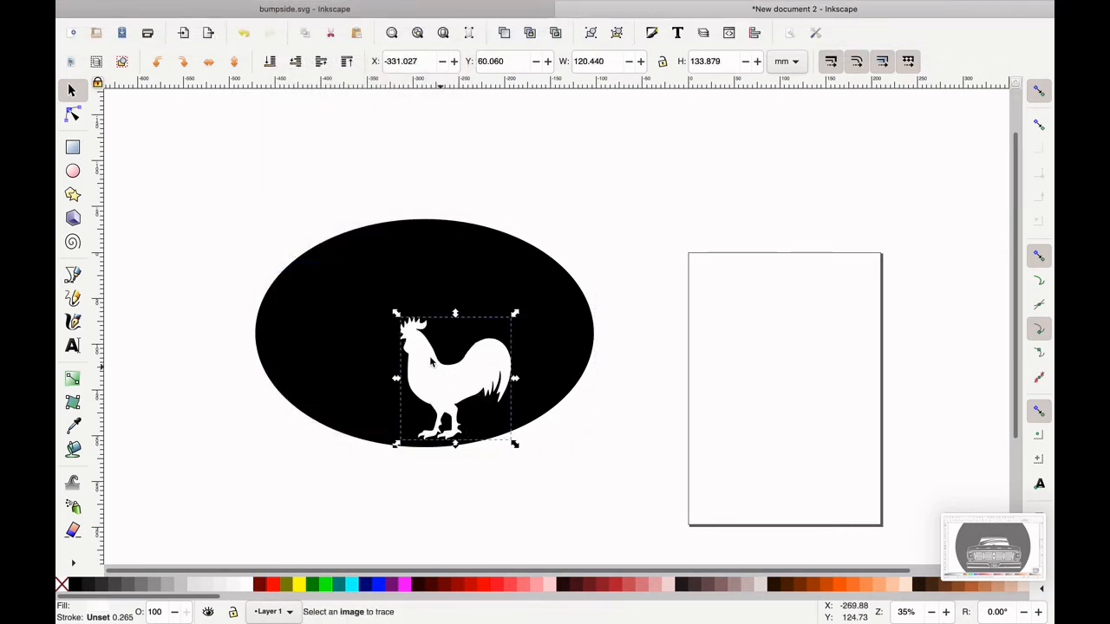
{"action": "mouse_move", "coordinate": [451, 377]}
{"action": "left_mouse_down"}
{"action": "mouse_move", "coordinate": [424, 355]}
{"action": "mouse_move", "coordinate": [435, 372]}
{"action": "left_mouse_up"}
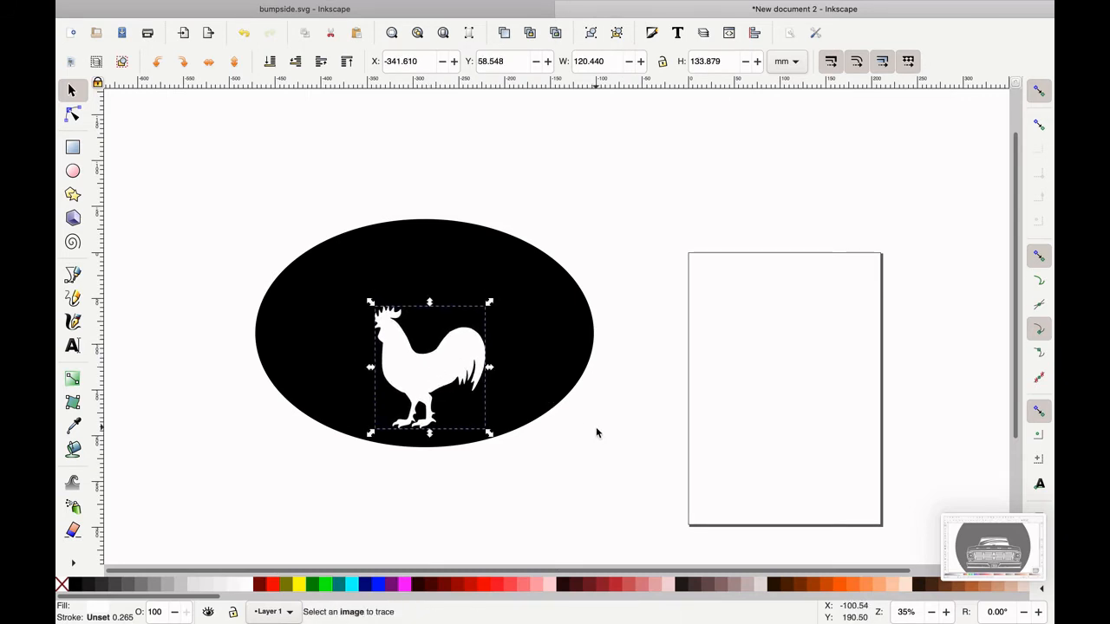
{"action": "left_click", "coordinate": [597, 431]}
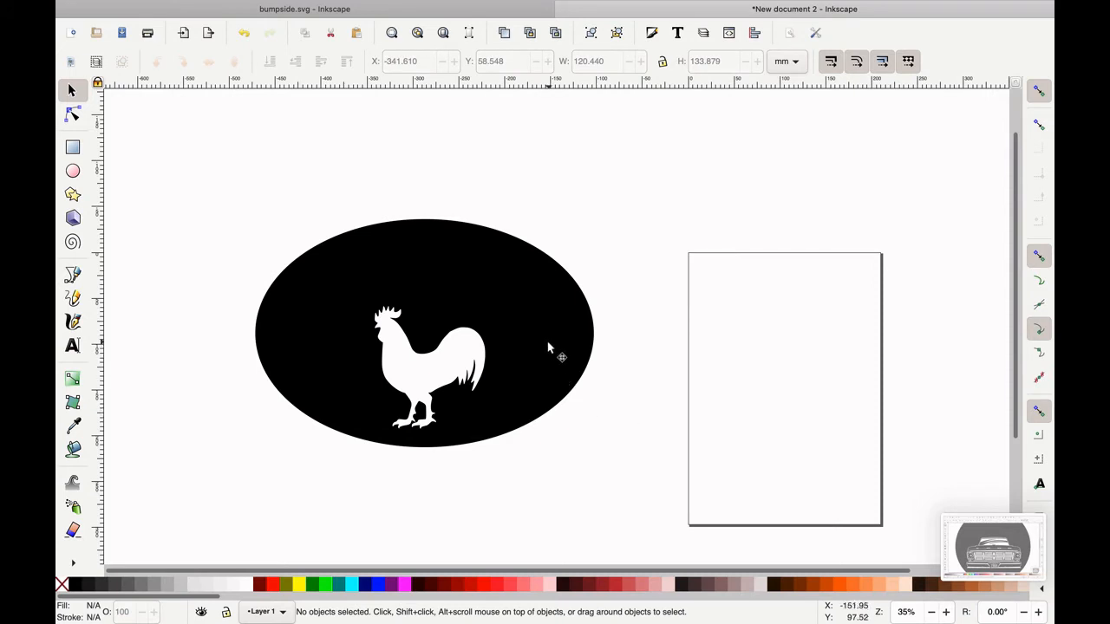
{"action": "left_click", "coordinate": [616, 460]}
Step: Save the document as rooster.svg in Inkscape SVG format in the INKSCAPEe DRAWINGS folder
{"action": "mouse_move", "coordinate": [191, 6]}
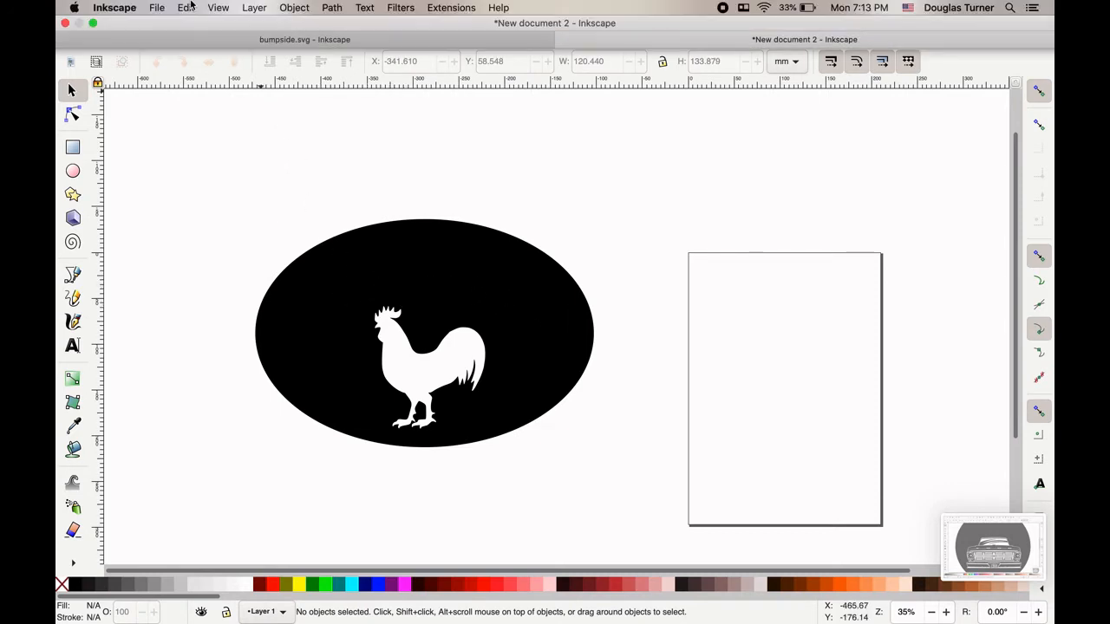
{"action": "left_click", "coordinate": [157, 8]}
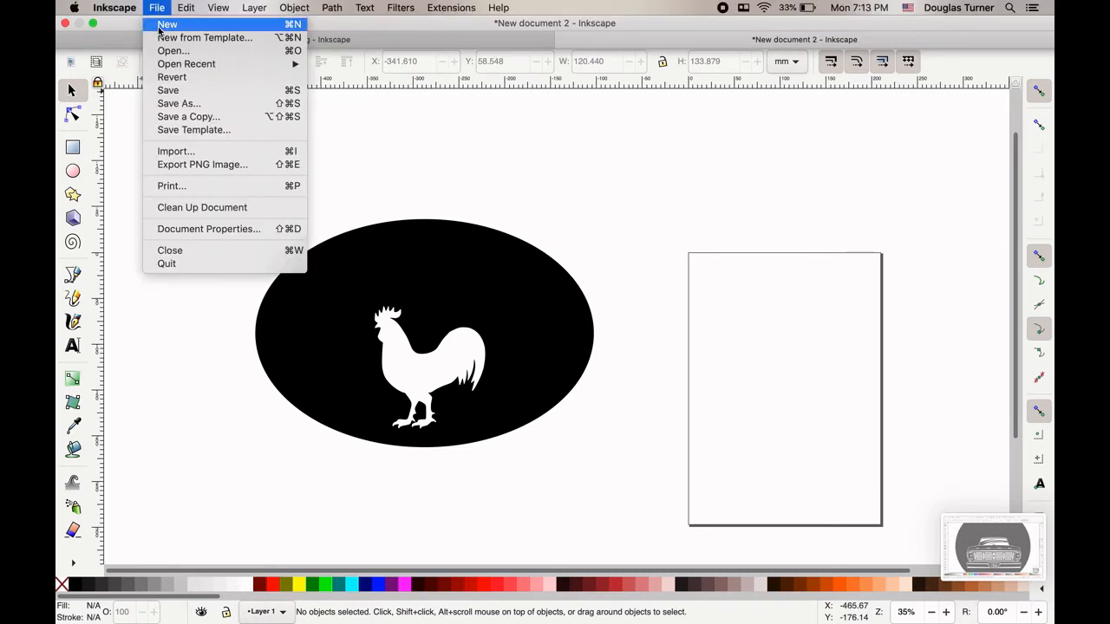
{"action": "left_click", "coordinate": [169, 90]}
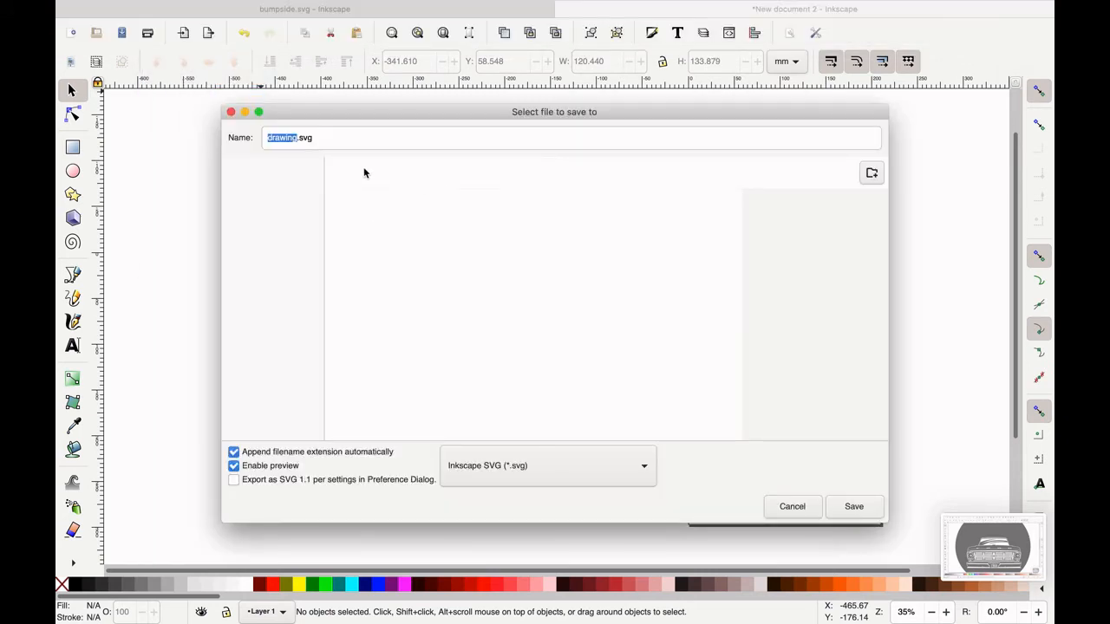
{"action": "type", "text": "rooster"}
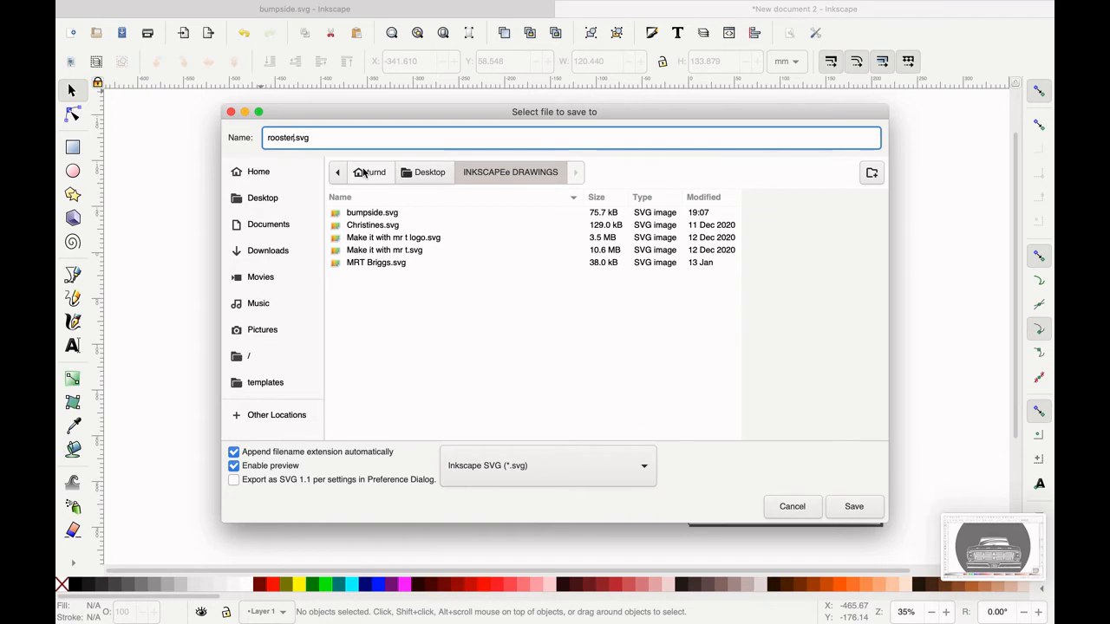
{"action": "key", "text": "Return"}
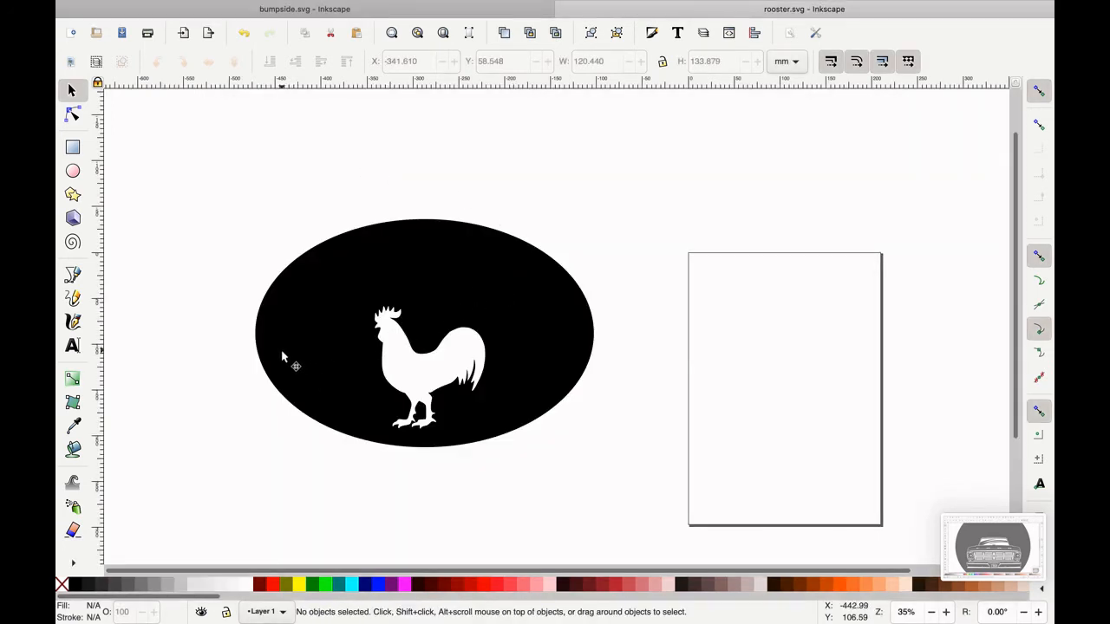
Step: Add the text "Frendee" in the empty area below the left part of the black ellipse
{"action": "scroll", "coordinate": [281, 349], "scroll_direction": "up", "scroll_amount": 2}
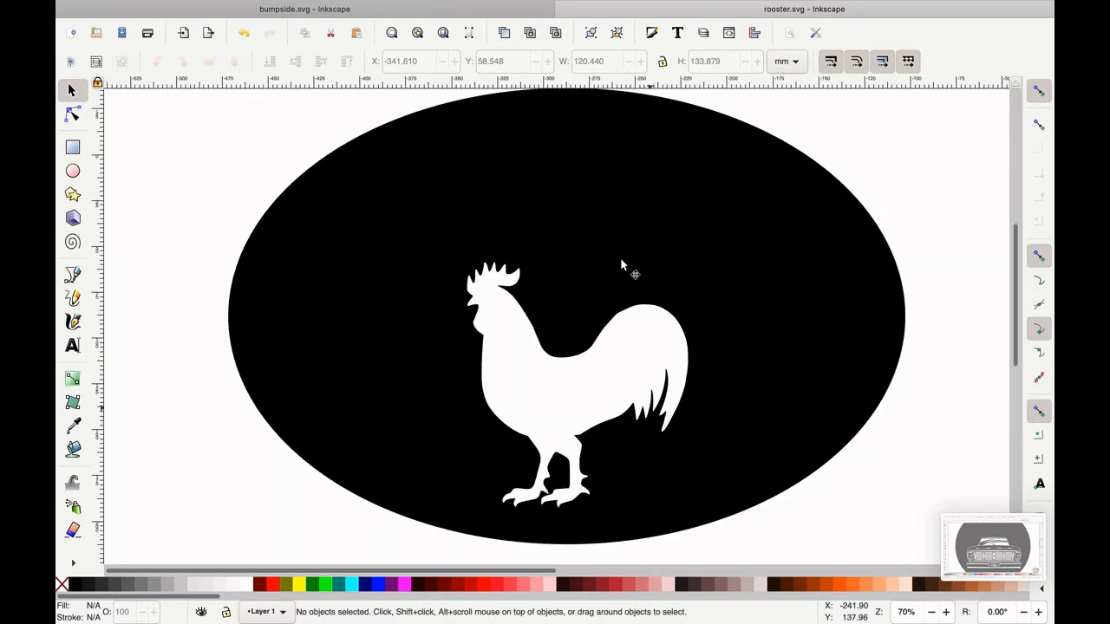
{"action": "scroll", "coordinate": [651, 235], "scroll_direction": "up", "scroll_amount": 2}
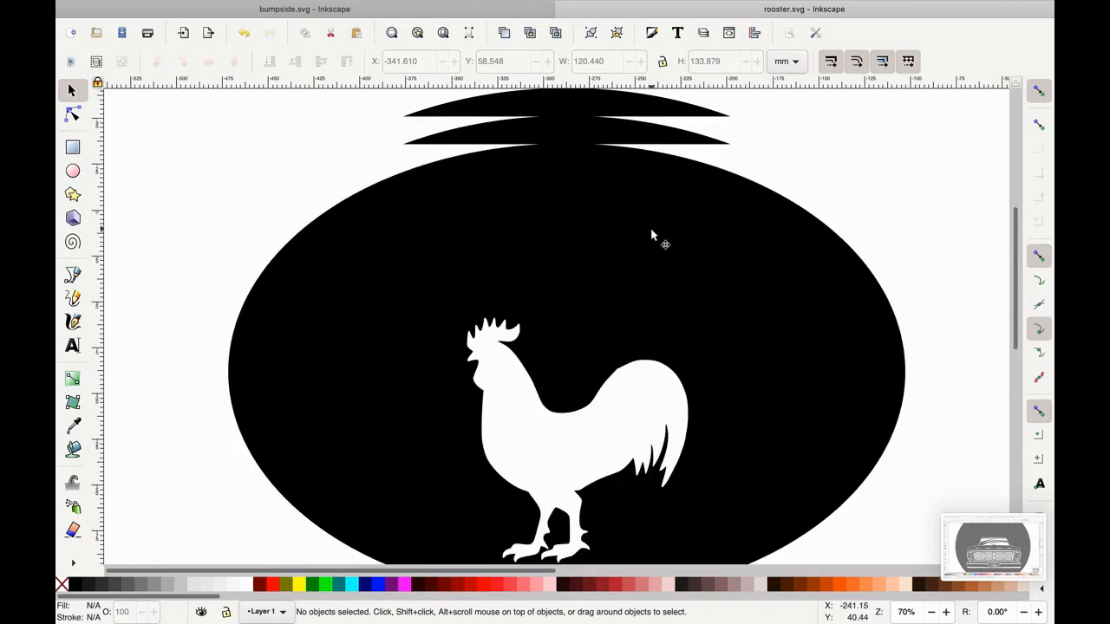
{"action": "scroll", "coordinate": [651, 234], "scroll_direction": "down", "scroll_amount": 2}
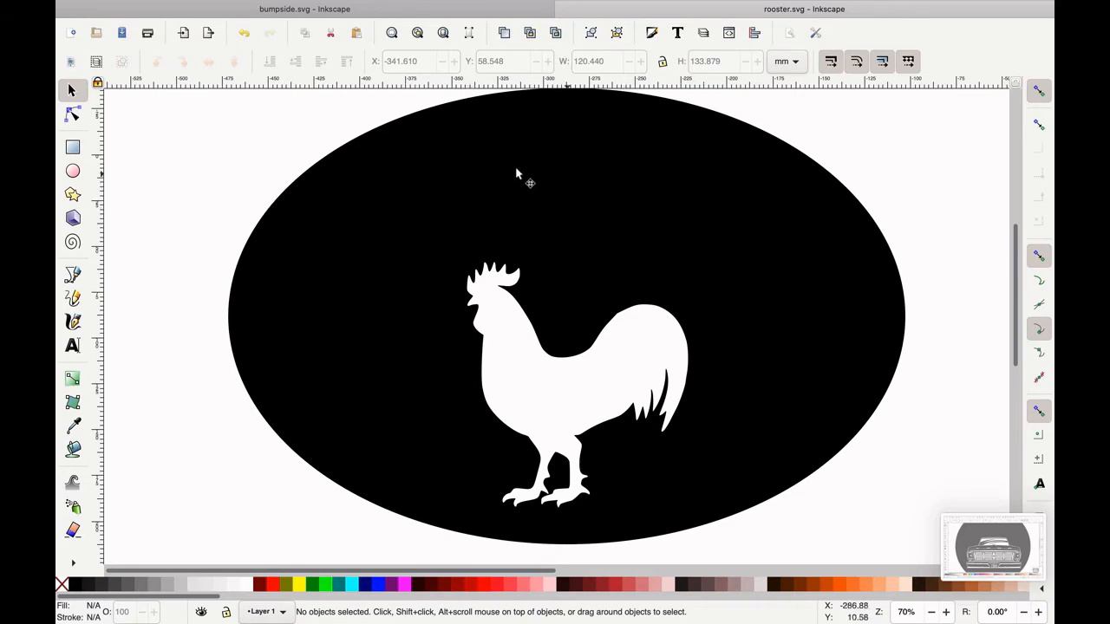
{"action": "left_click", "coordinate": [73, 346]}
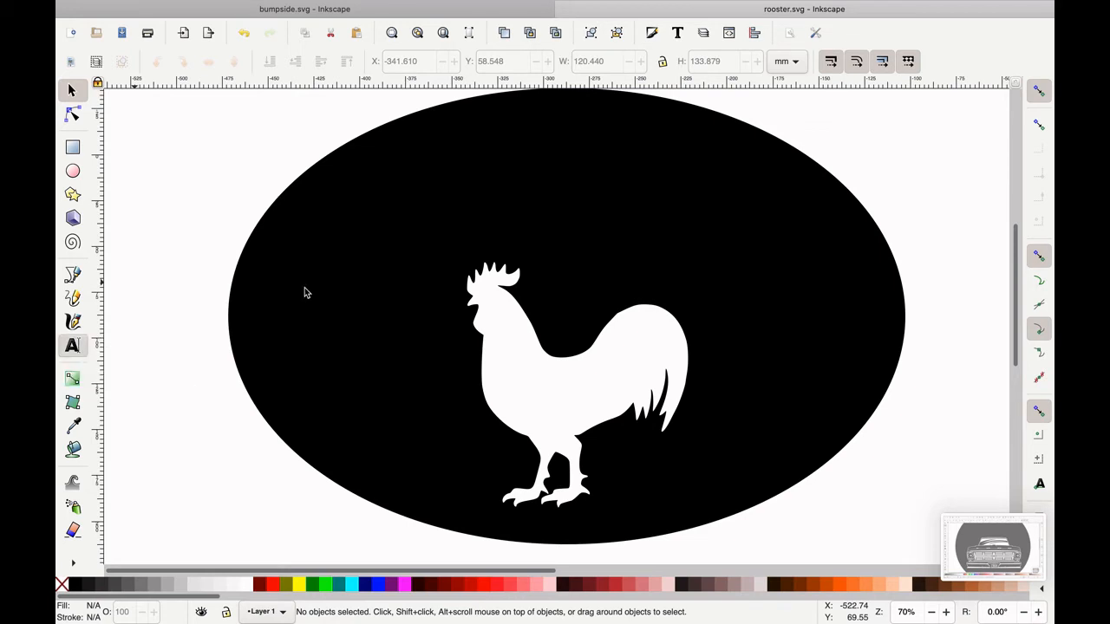
{"action": "scroll", "coordinate": [663, 367], "scroll_direction": "down", "scroll_amount": 5}
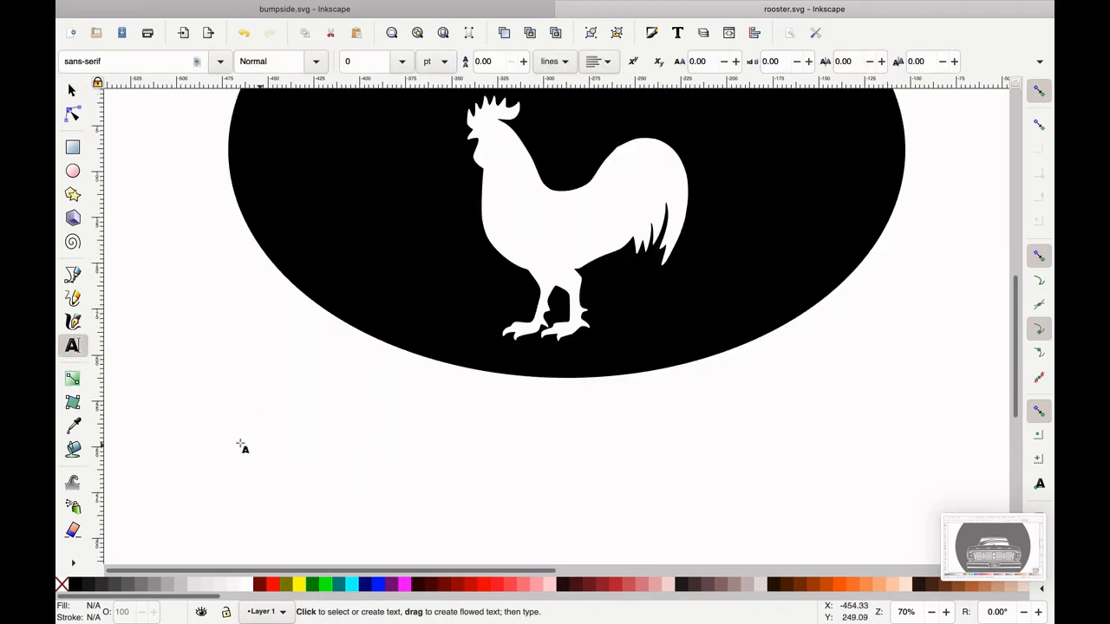
{"action": "left_click", "coordinate": [215, 446]}
{"action": "type", "text": "Fre"}
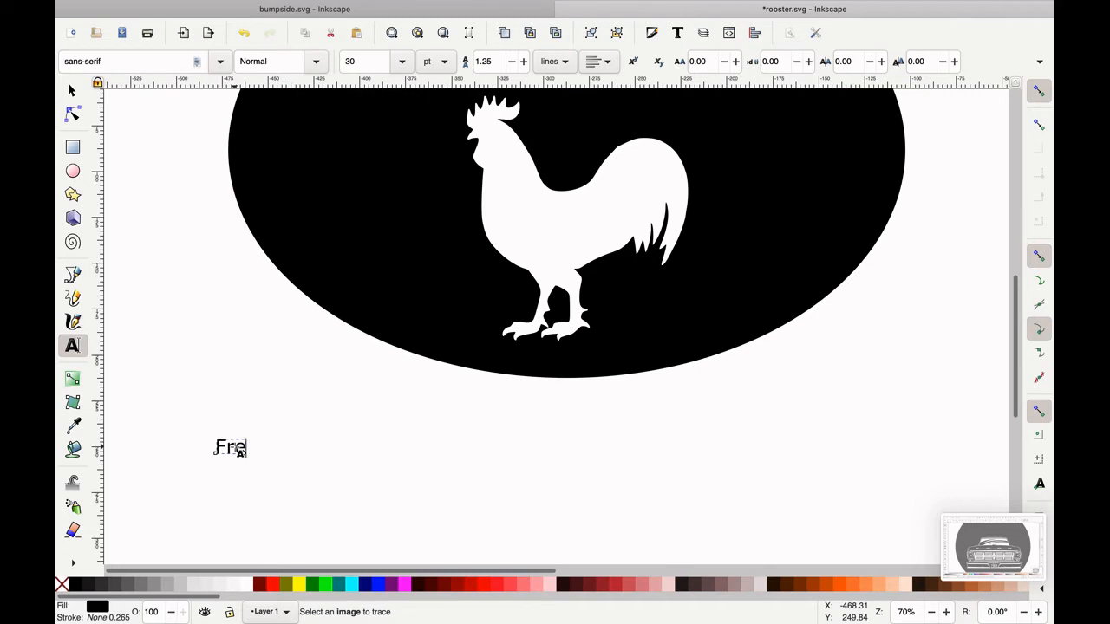
{"action": "type", "text": "ndee"}
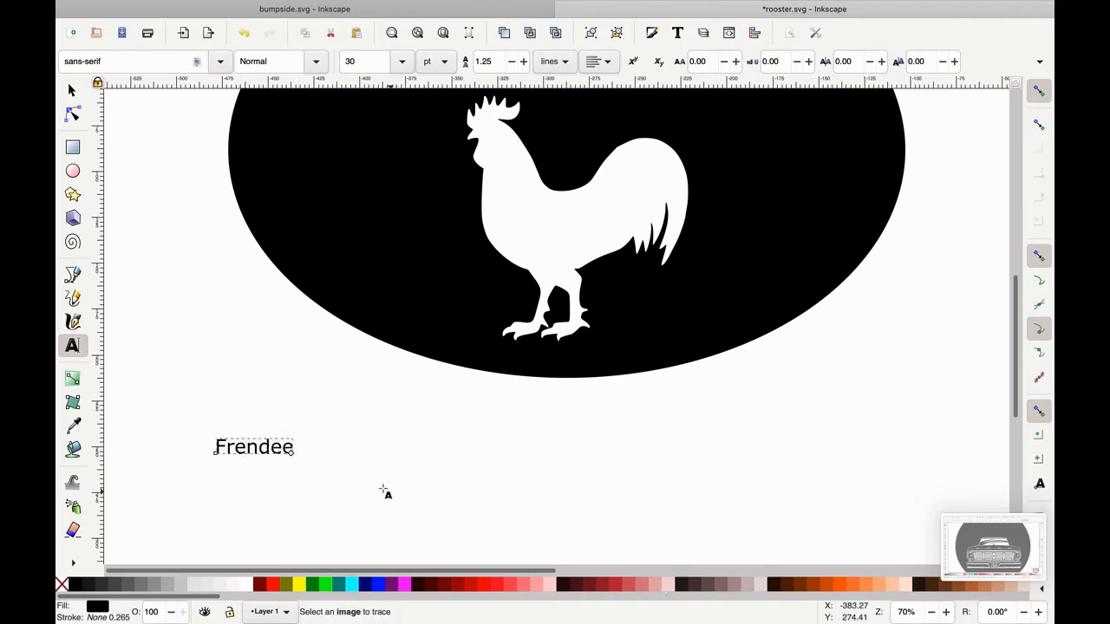
Step: Stretch the "Frendee" text to about 118 mm wide by 32 mm high
{"action": "scroll", "coordinate": [429, 470], "scroll_direction": "up", "scroll_amount": 1}
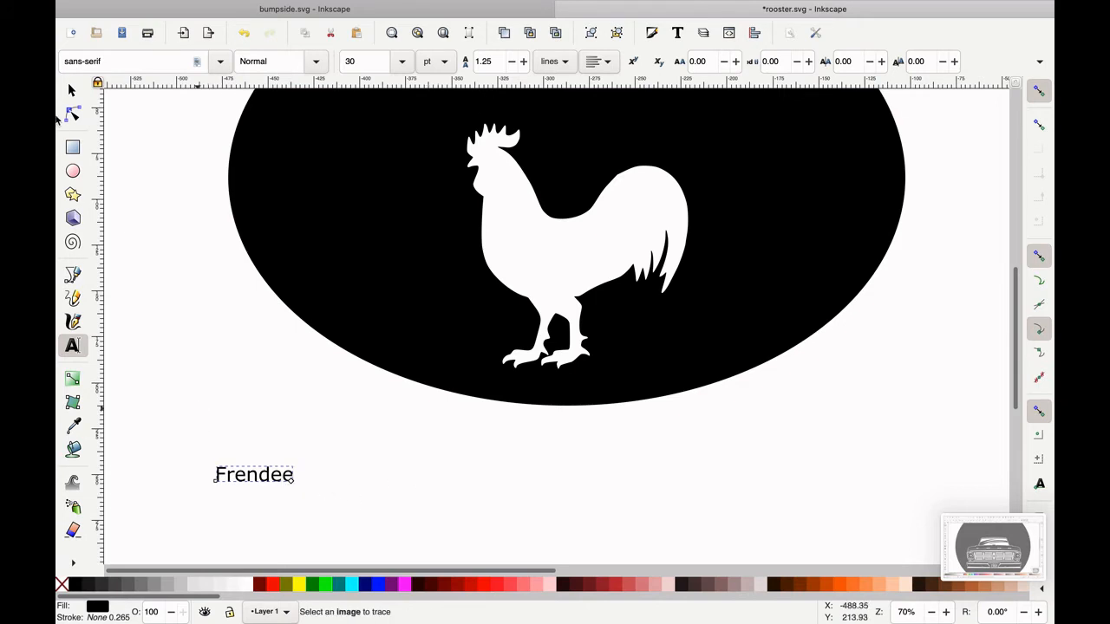
{"action": "key", "text": "F1"}
{"action": "left_click", "coordinate": [256, 486]}
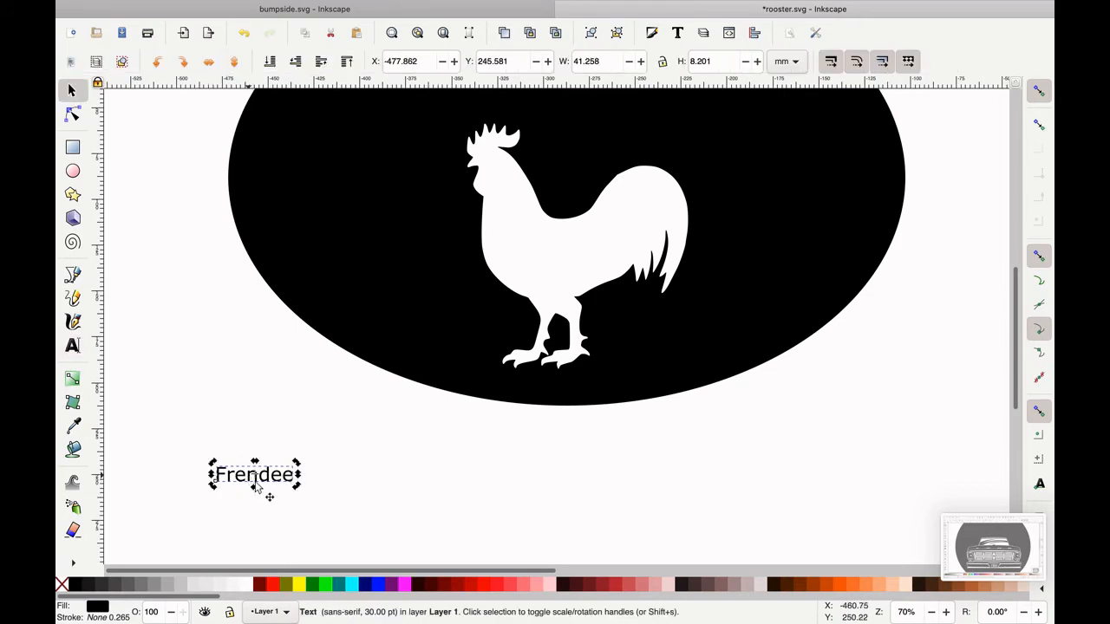
{"action": "left_click", "coordinate": [255, 487]}
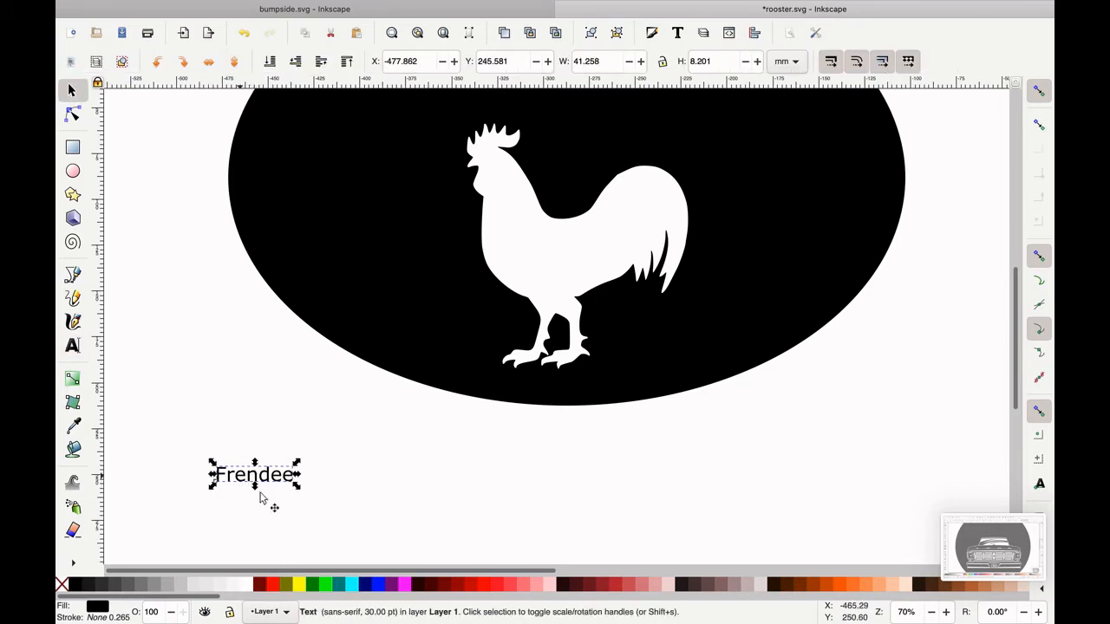
{"action": "left_click_drag", "start_coordinate": [255, 488], "coordinate": [257, 530]}
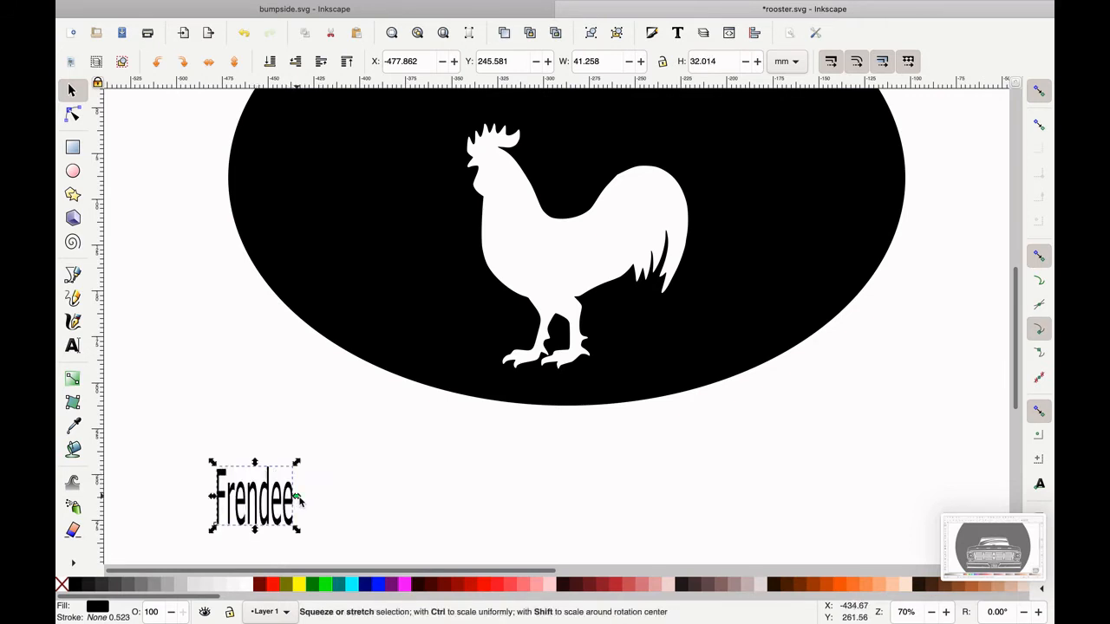
{"action": "left_click_drag", "start_coordinate": [305, 497], "coordinate": [438, 505]}
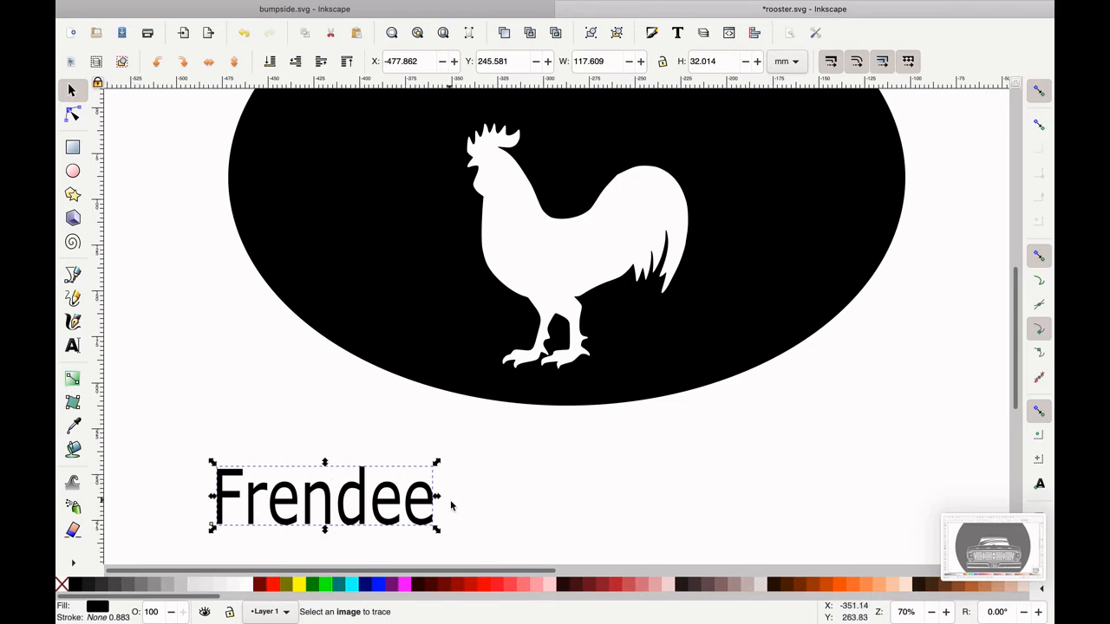
Step: Move the "Frendee" text onto the black ellipse at the height of the rooster's comb and fill it white
{"action": "scroll", "coordinate": [448, 497], "scroll_direction": "up", "scroll_amount": 2}
{"action": "scroll", "coordinate": [451, 505], "scroll_direction": "down", "scroll_amount": 2}
{"action": "left_click_drag", "start_coordinate": [379, 467], "coordinate": [587, 99]}
{"action": "left_click_drag", "start_coordinate": [580, 195], "coordinate": [588, 126]}
{"action": "scroll", "coordinate": [704, 261], "scroll_direction": "up", "scroll_amount": 5}
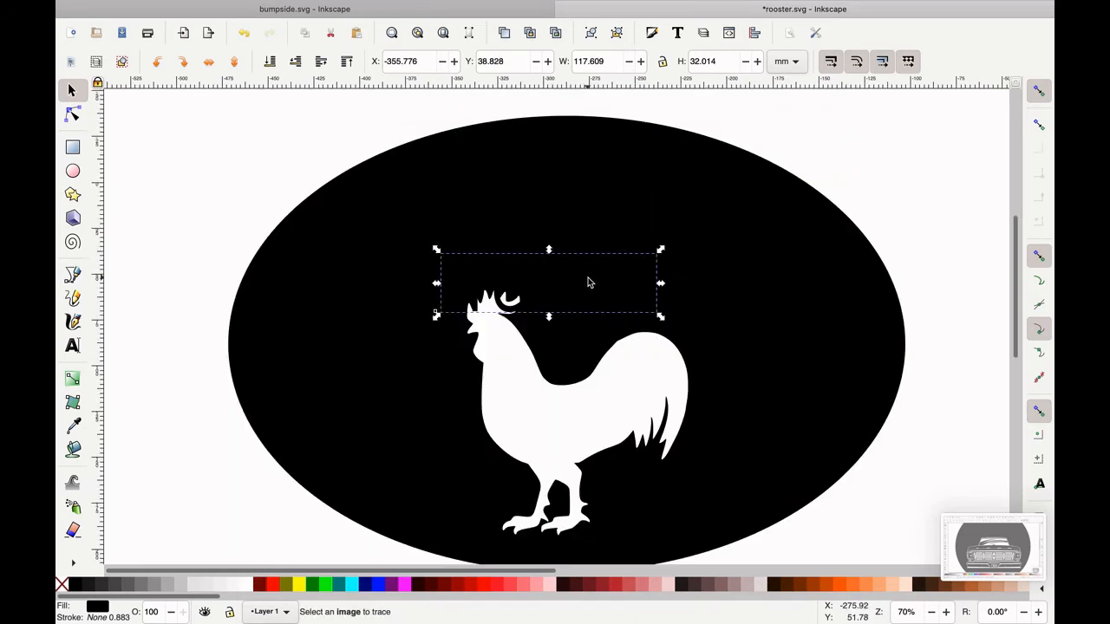
{"action": "left_click", "coordinate": [248, 588]}
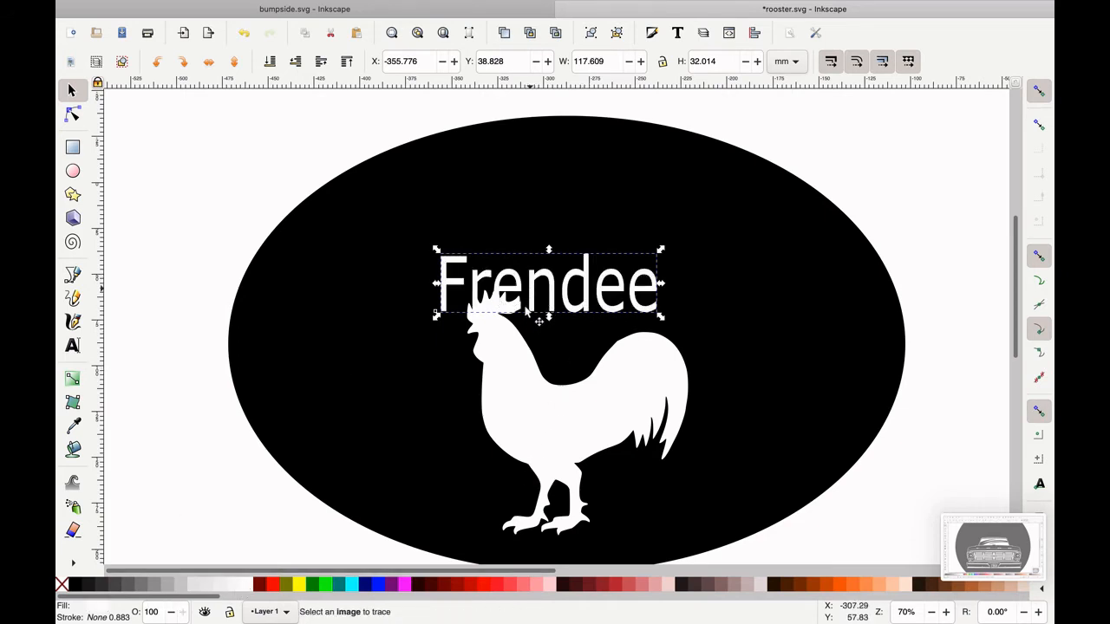
Step: Reposition the white text just above the rooster, roughly centred horizontally in the ellipse
{"action": "left_click_drag", "start_coordinate": [528, 295], "coordinate": [523, 321]}
{"action": "left_click_drag", "start_coordinate": [561, 277], "coordinate": [567, 251]}
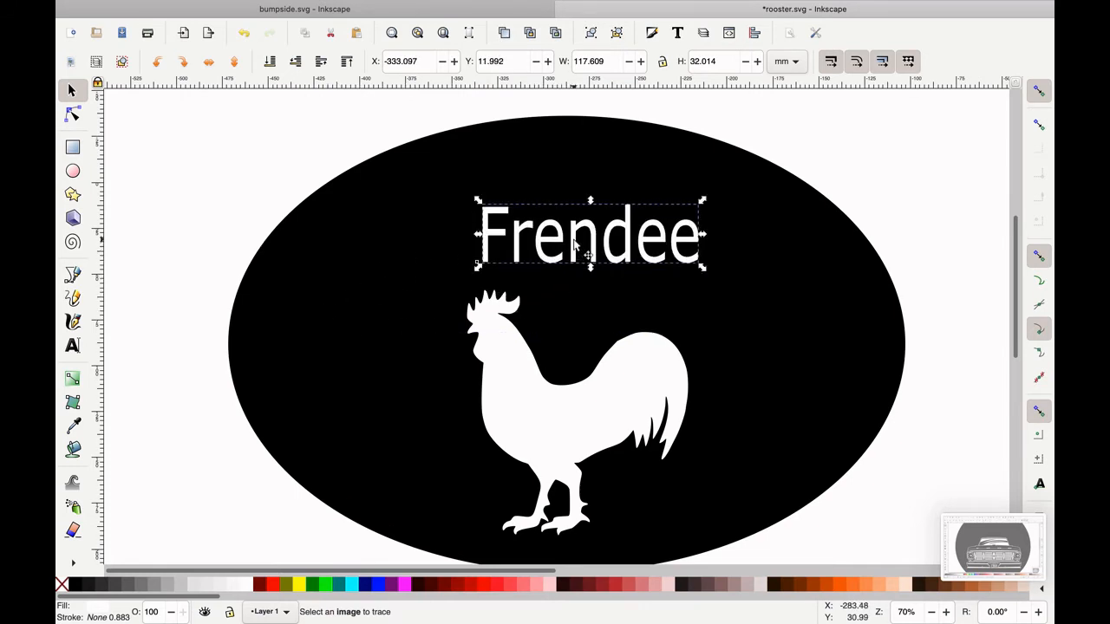
{"action": "left_click_drag", "start_coordinate": [574, 246], "coordinate": [538, 224]}
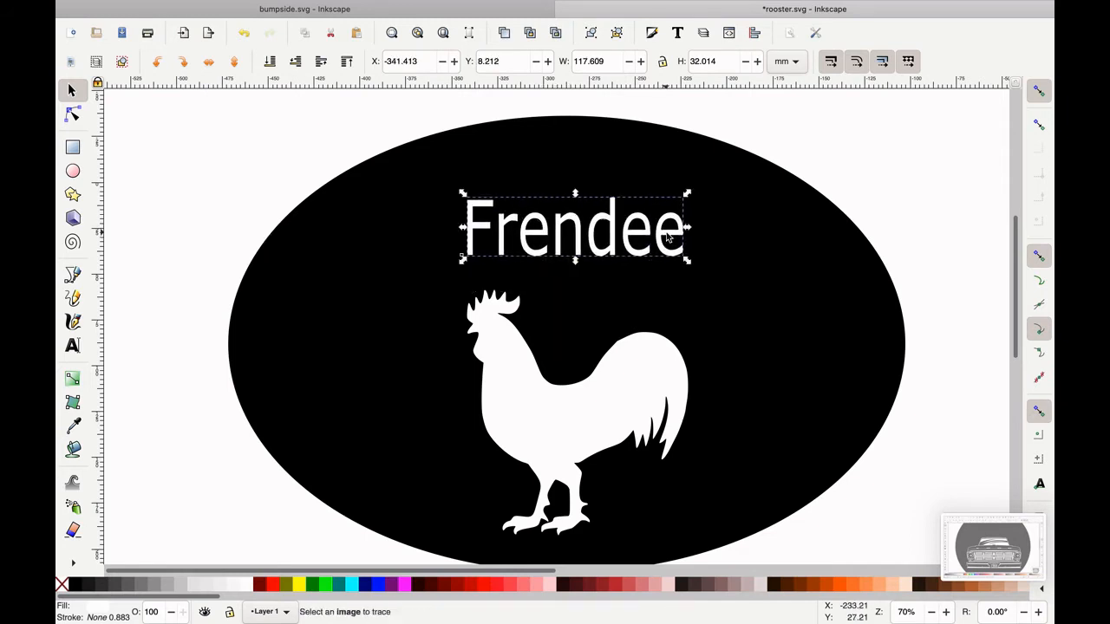
Step: Select all the characters of the "Frendee" text and set their font to Apple Color Emoji
{"action": "key", "text": "t"}
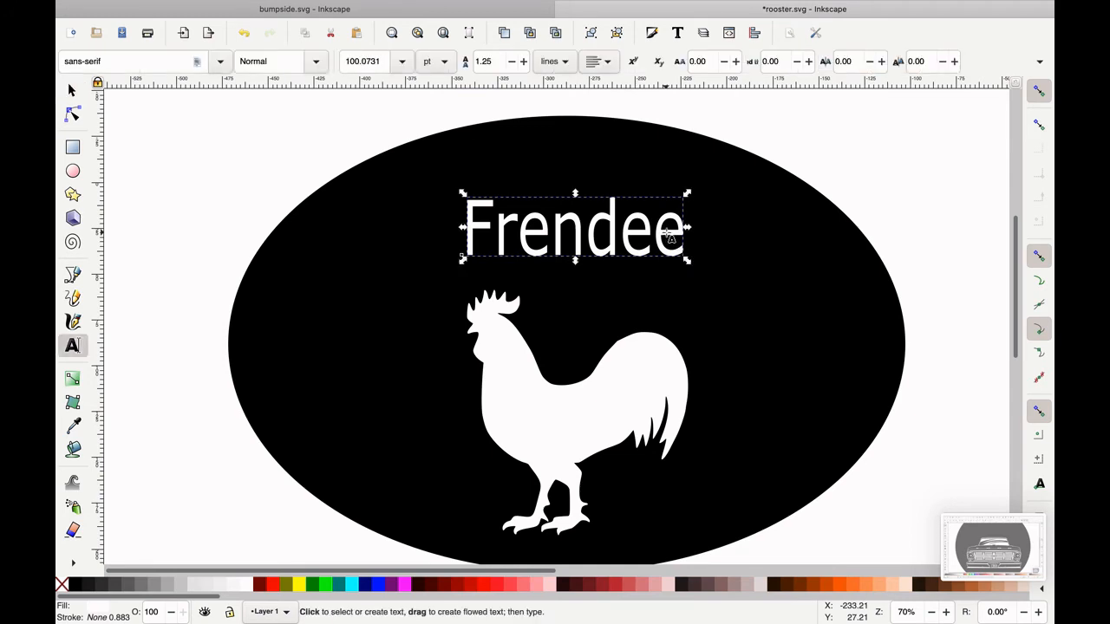
{"action": "left_click", "coordinate": [674, 227]}
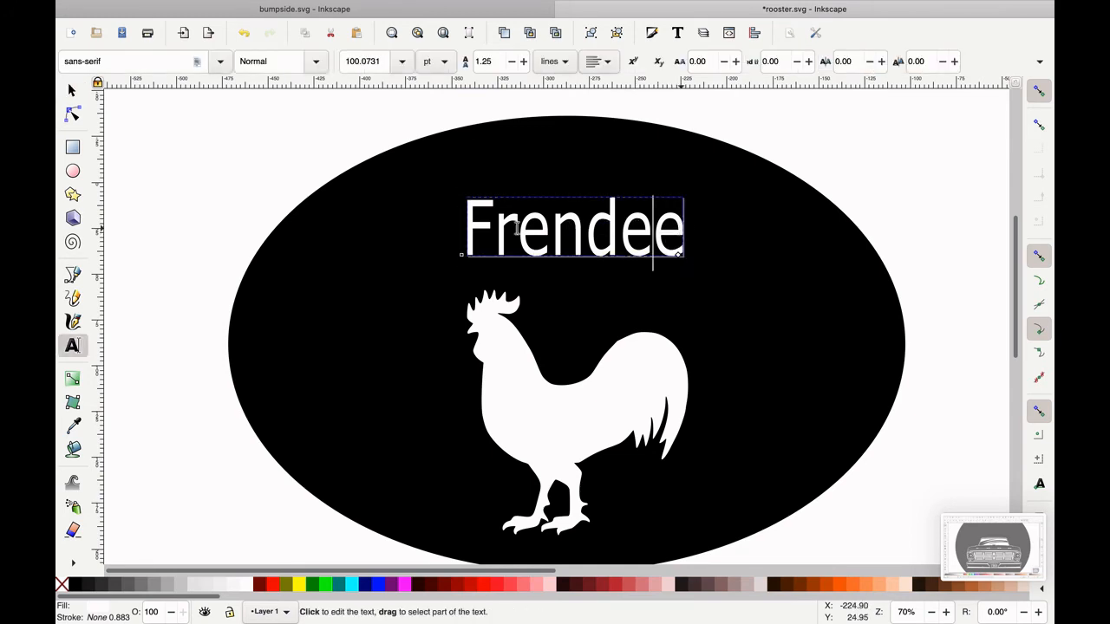
{"action": "key", "text": "ctrl+a"}
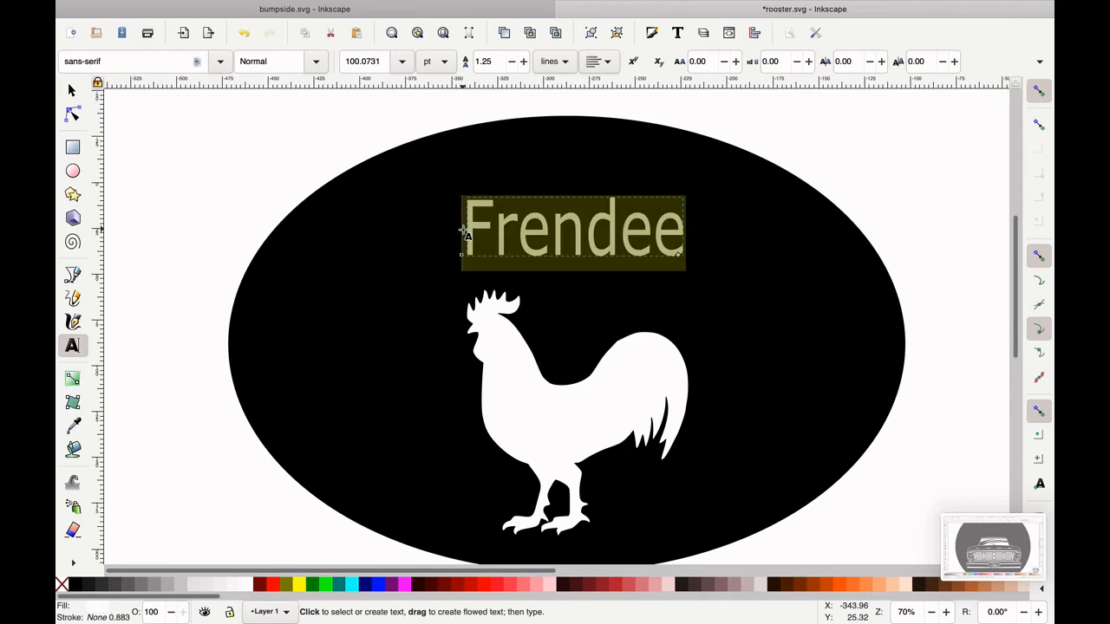
{"action": "left_click", "coordinate": [219, 63]}
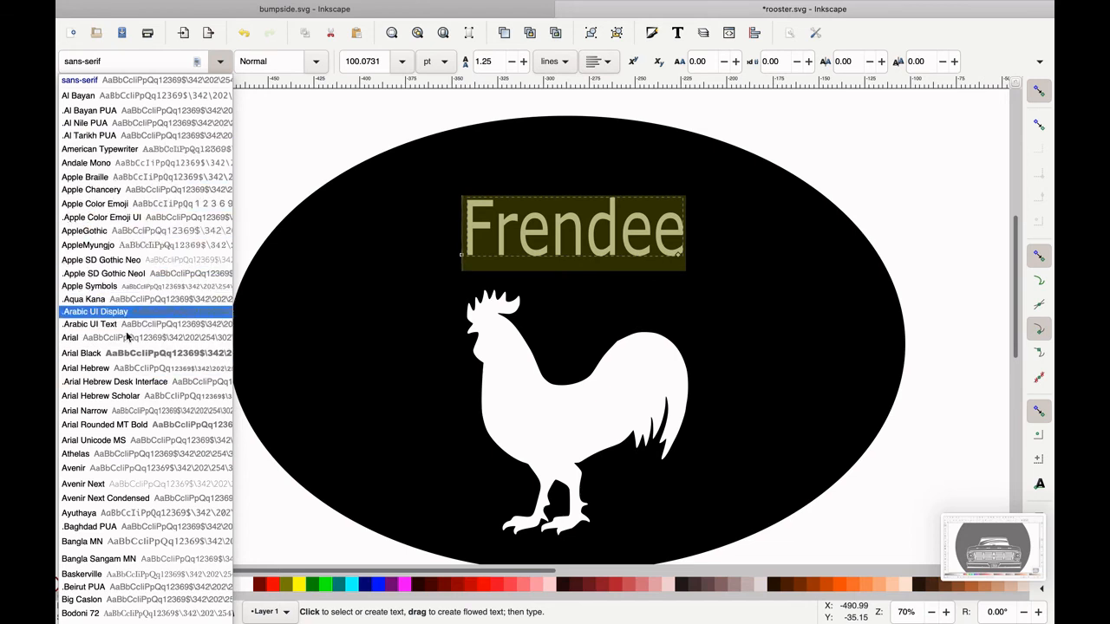
{"action": "left_click", "coordinate": [148, 203]}
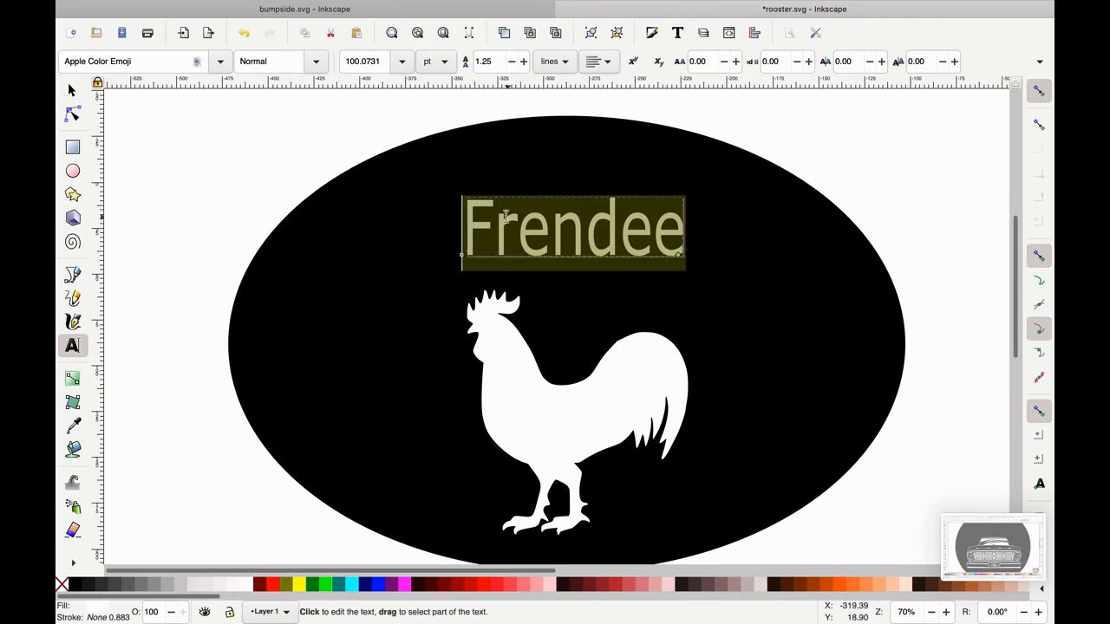
Step: Try the Brush Script MT font on the selected "Frendee" text
{"action": "left_click", "coordinate": [219, 62]}
{"action": "scroll", "coordinate": [142, 254], "scroll_direction": "down", "scroll_amount": 10}
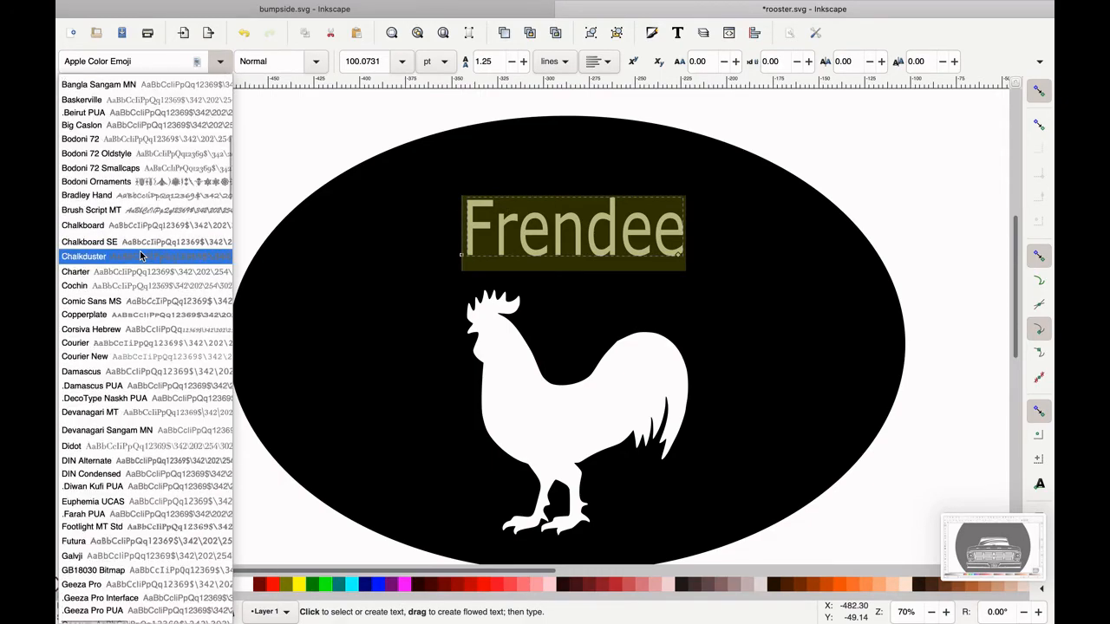
{"action": "scroll", "coordinate": [141, 256], "scroll_direction": "down", "scroll_amount": 2}
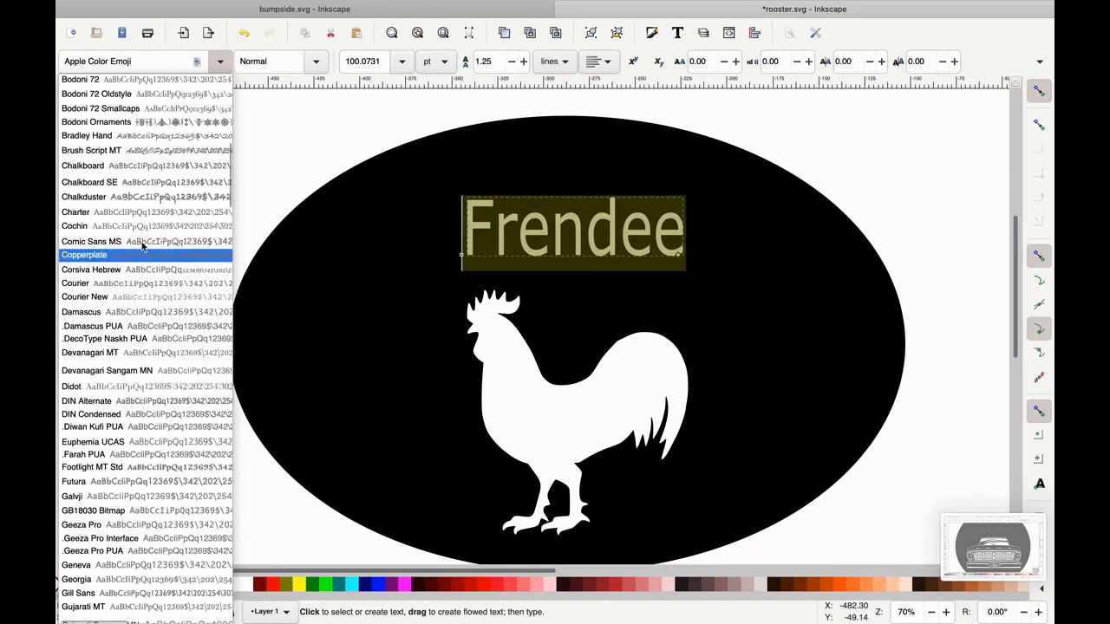
{"action": "left_click", "coordinate": [155, 151]}
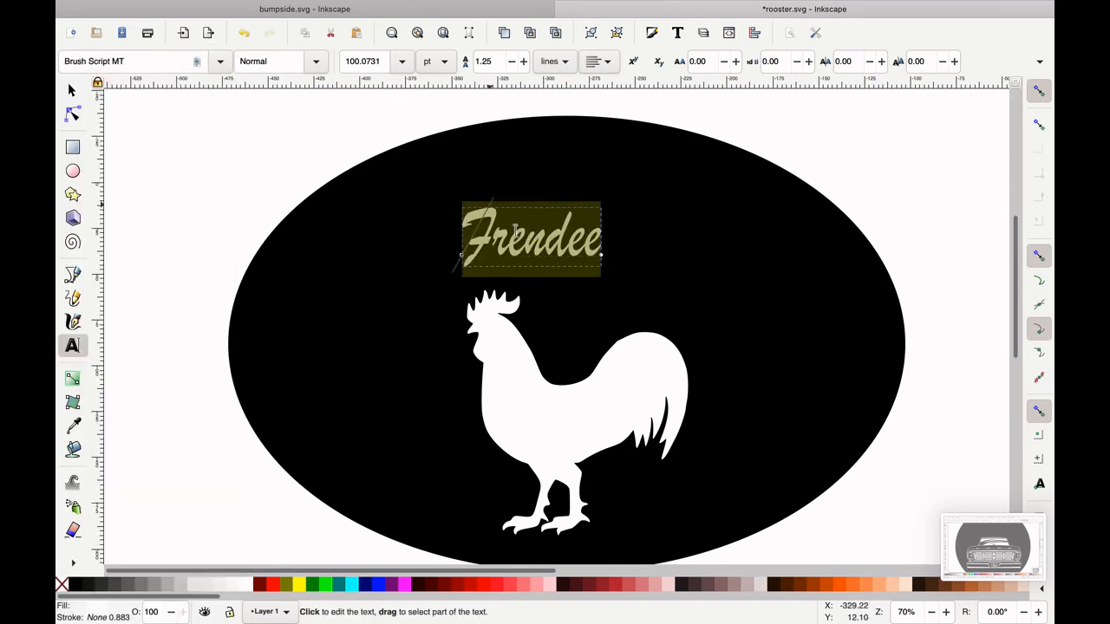
Step: Change the font of the selected "Frendee" text to Kokonor
{"action": "left_click", "coordinate": [221, 70]}
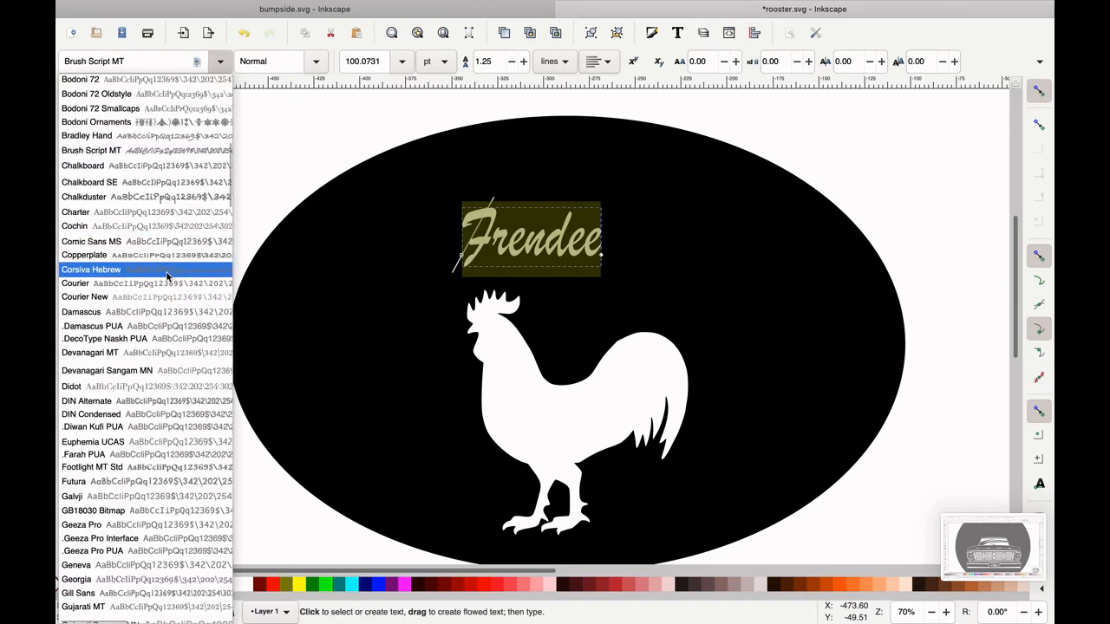
{"action": "scroll", "coordinate": [169, 273], "scroll_direction": "down", "scroll_amount": 10}
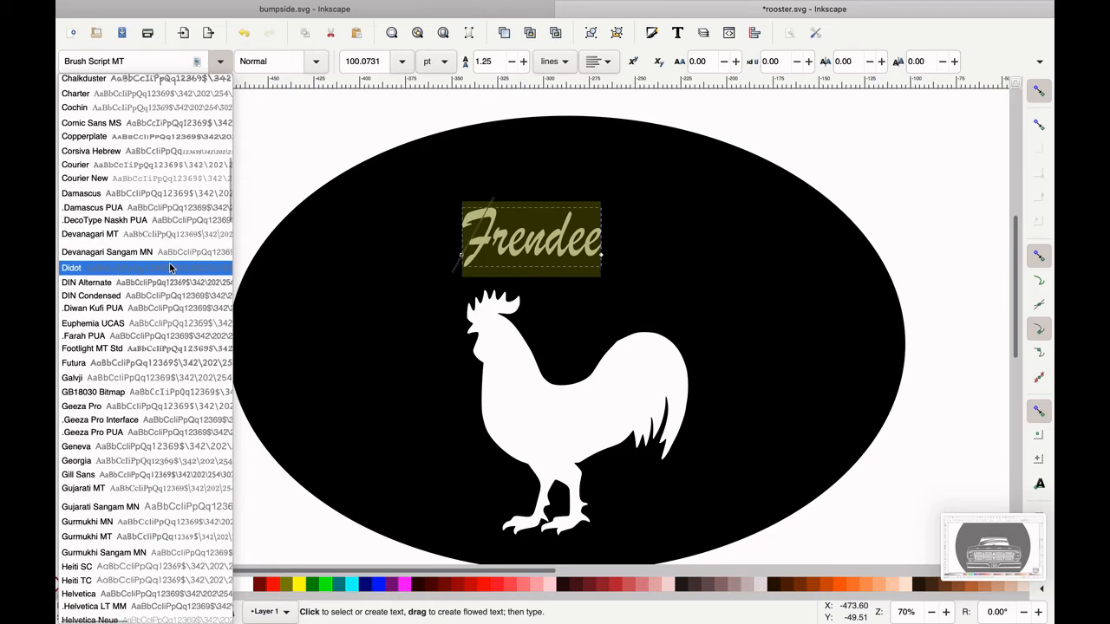
{"action": "scroll", "coordinate": [170, 268], "scroll_direction": "down", "scroll_amount": 18}
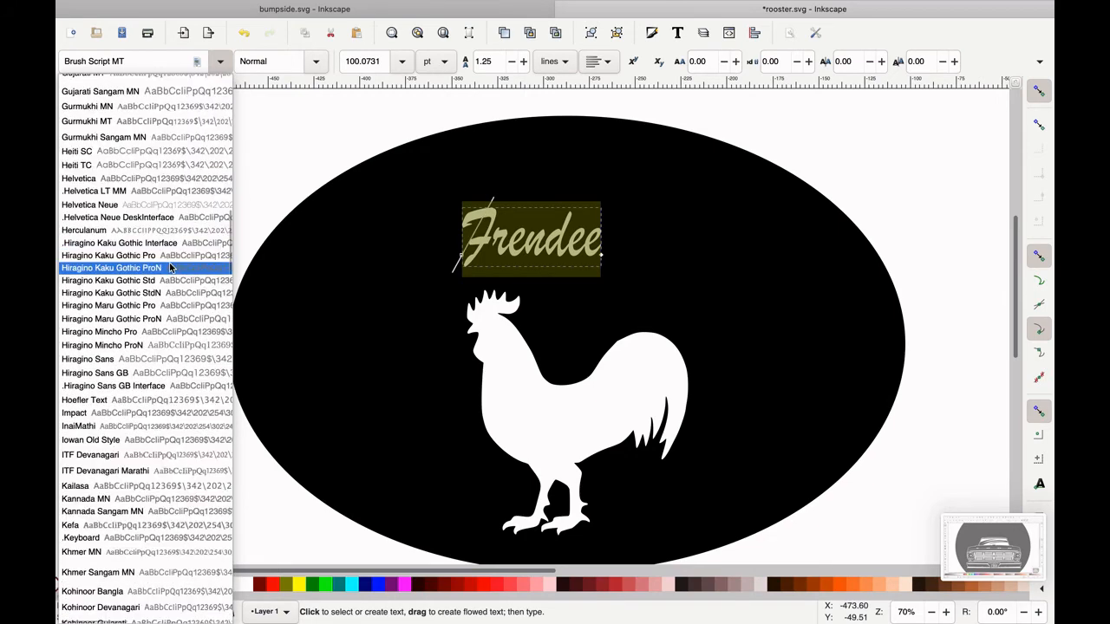
{"action": "scroll", "coordinate": [170, 269], "scroll_direction": "down", "scroll_amount": 4}
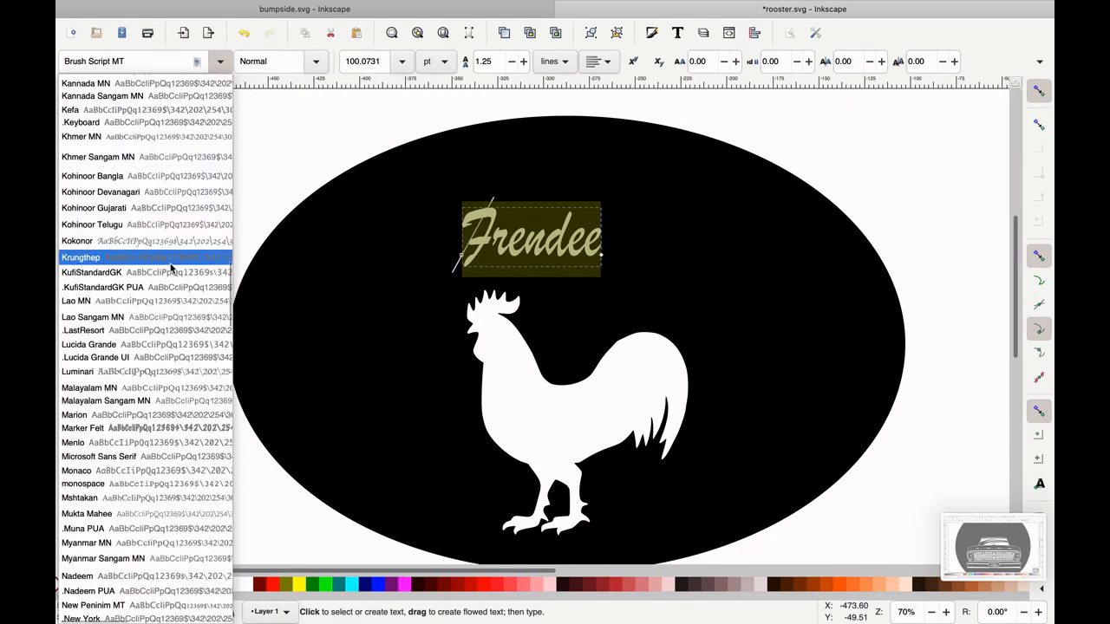
{"action": "left_click", "coordinate": [158, 241]}
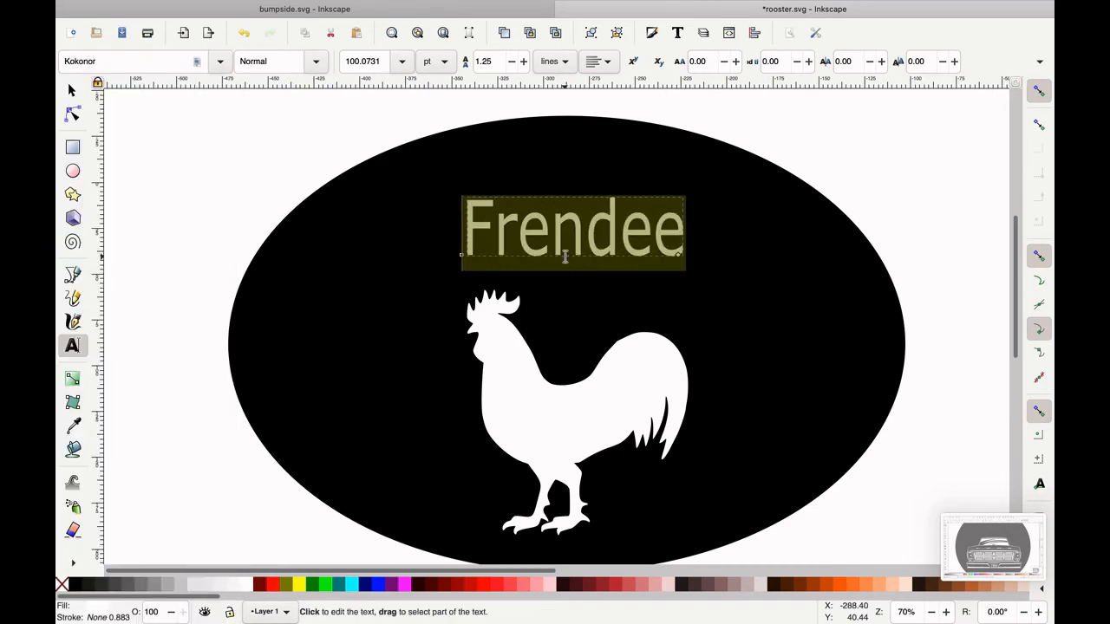
Step: Try the Phosphate font on the selected "Frendee" text
{"action": "left_click", "coordinate": [222, 62]}
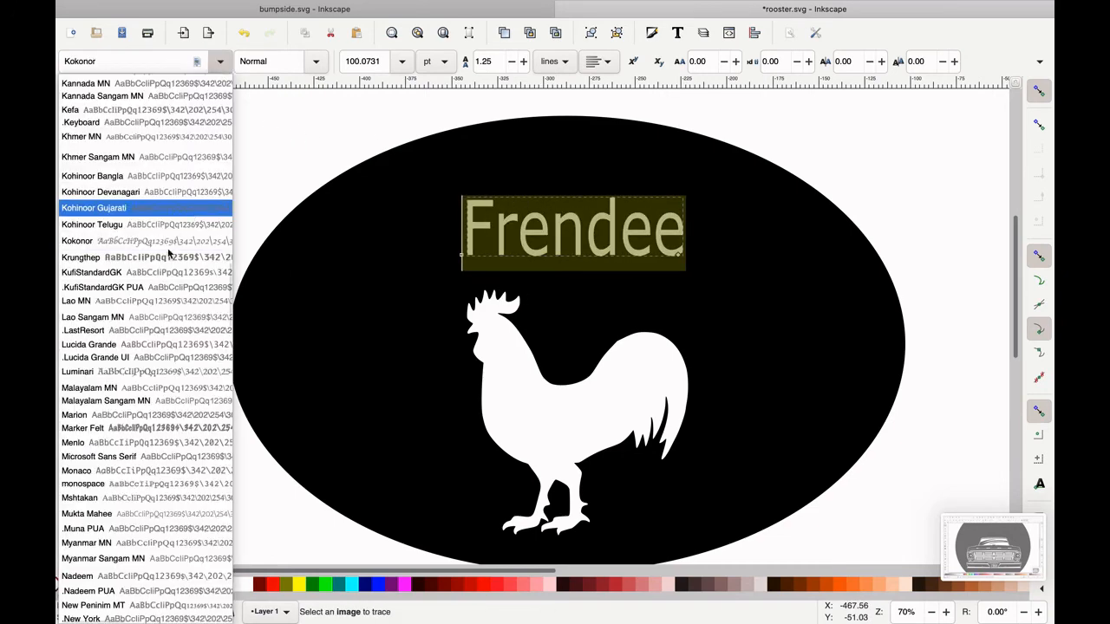
{"action": "scroll", "coordinate": [171, 251], "scroll_direction": "down", "scroll_amount": 4}
{"action": "scroll", "coordinate": [170, 299], "scroll_direction": "down", "scroll_amount": 3}
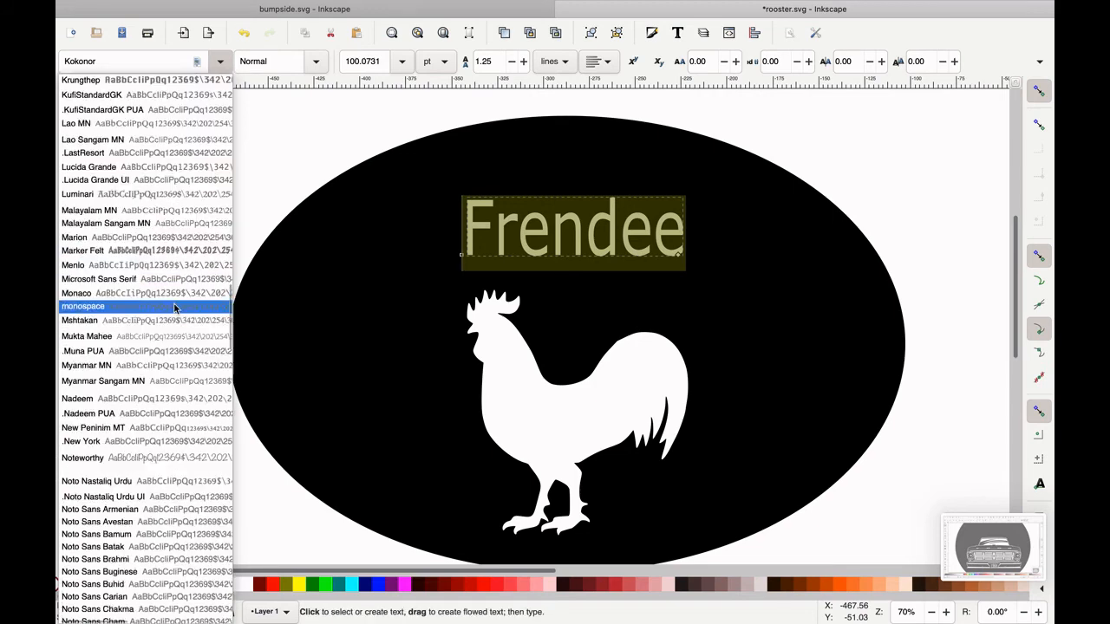
{"action": "scroll", "coordinate": [179, 375], "scroll_direction": "down", "scroll_amount": 10}
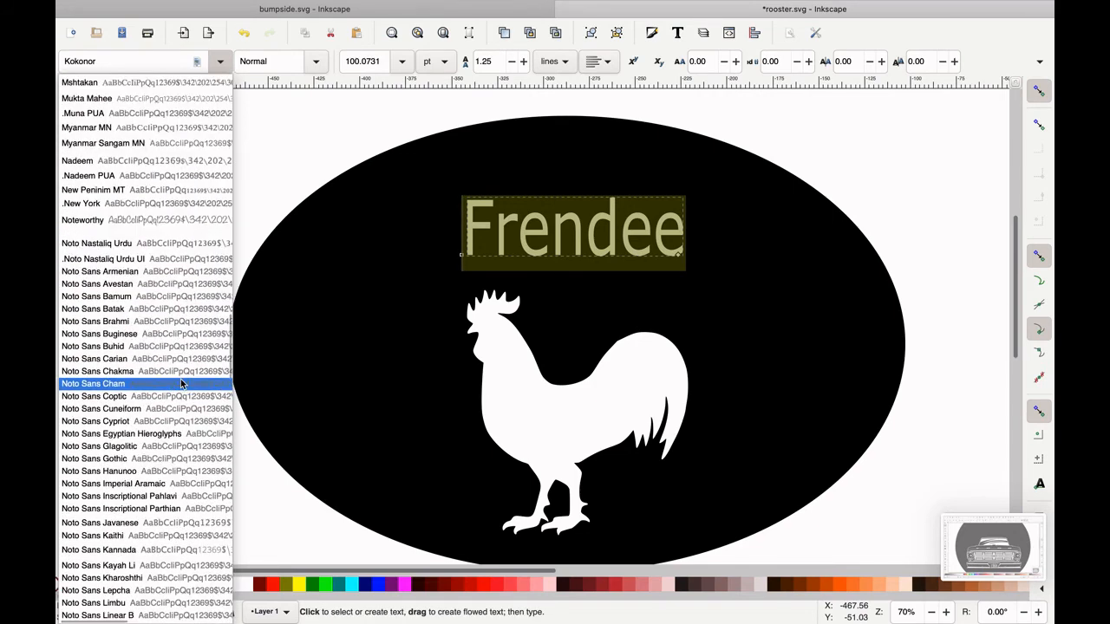
{"action": "scroll", "coordinate": [177, 350], "scroll_direction": "down", "scroll_amount": 6}
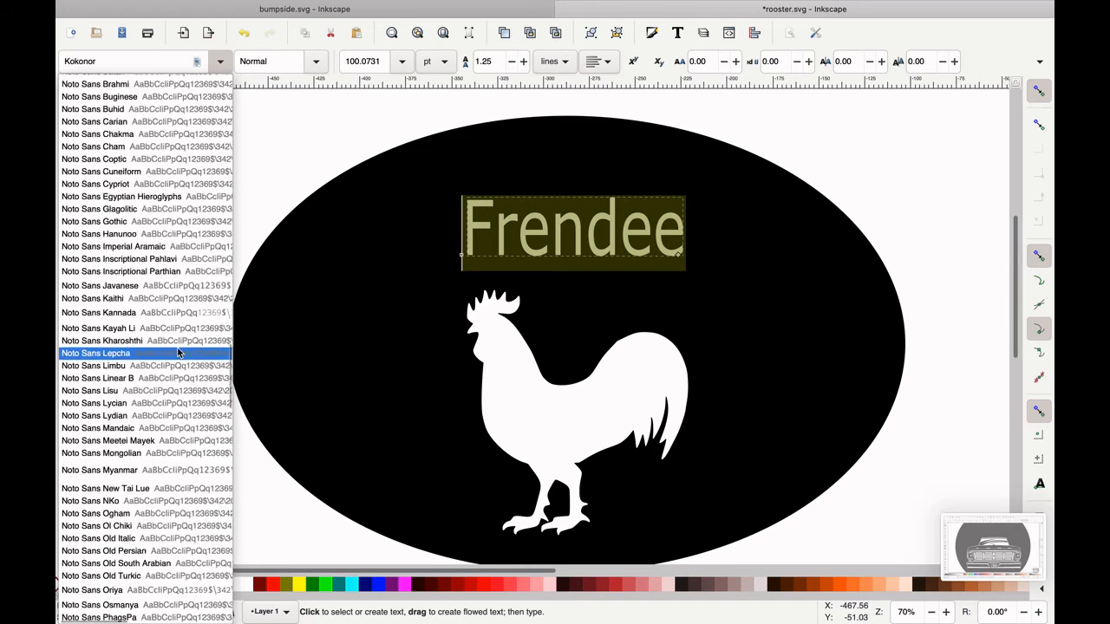
{"action": "scroll", "coordinate": [178, 350], "scroll_direction": "down", "scroll_amount": 9}
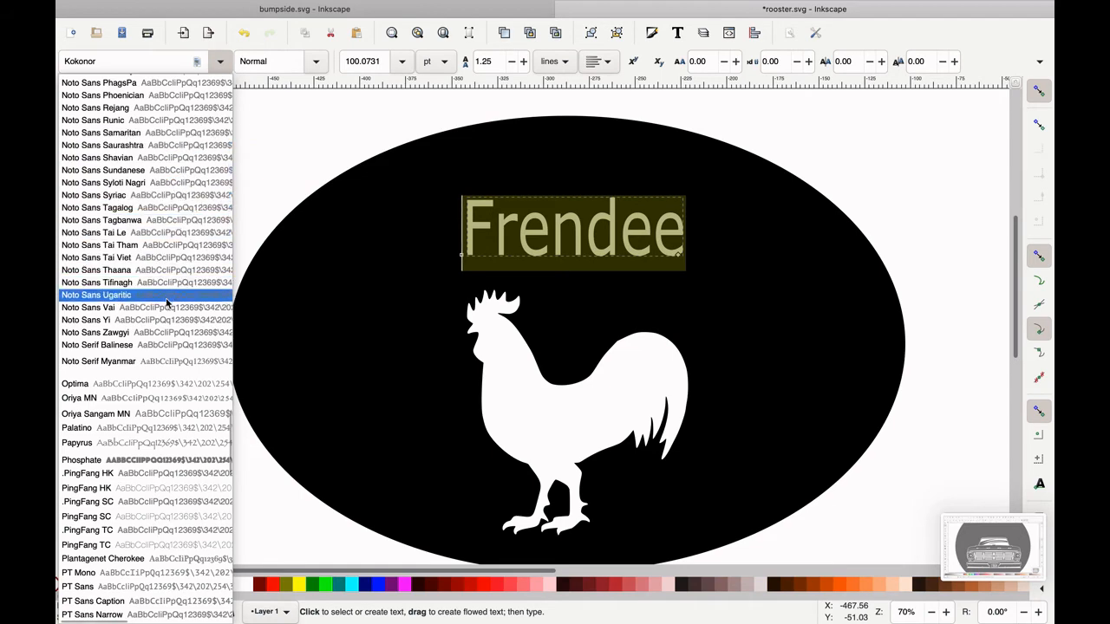
{"action": "scroll", "coordinate": [169, 437], "scroll_direction": "down", "scroll_amount": 5}
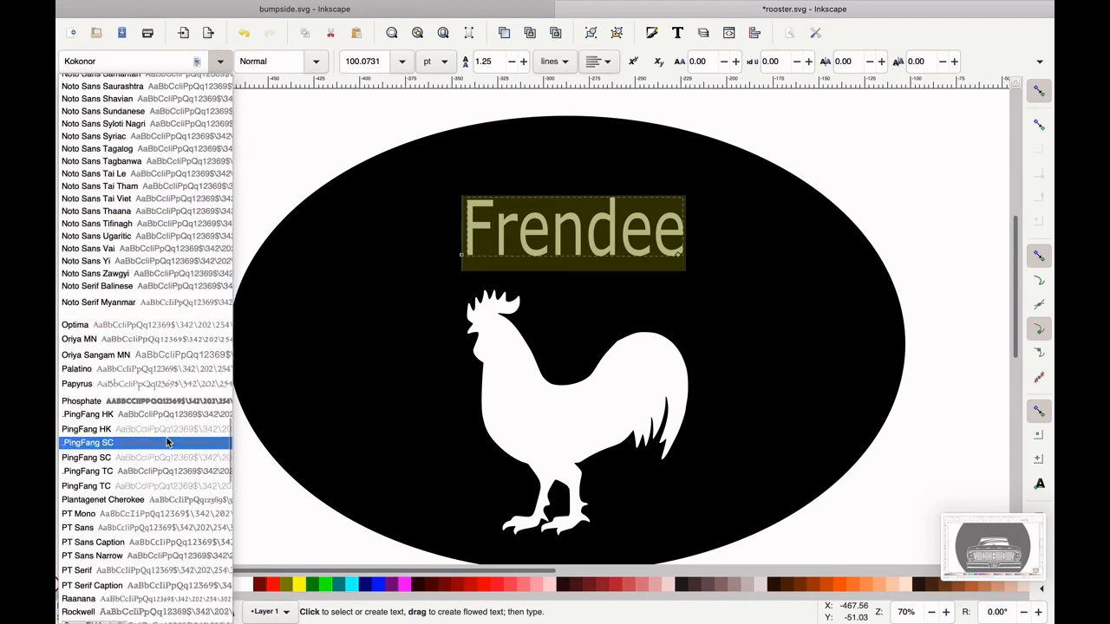
{"action": "left_click", "coordinate": [153, 282]}
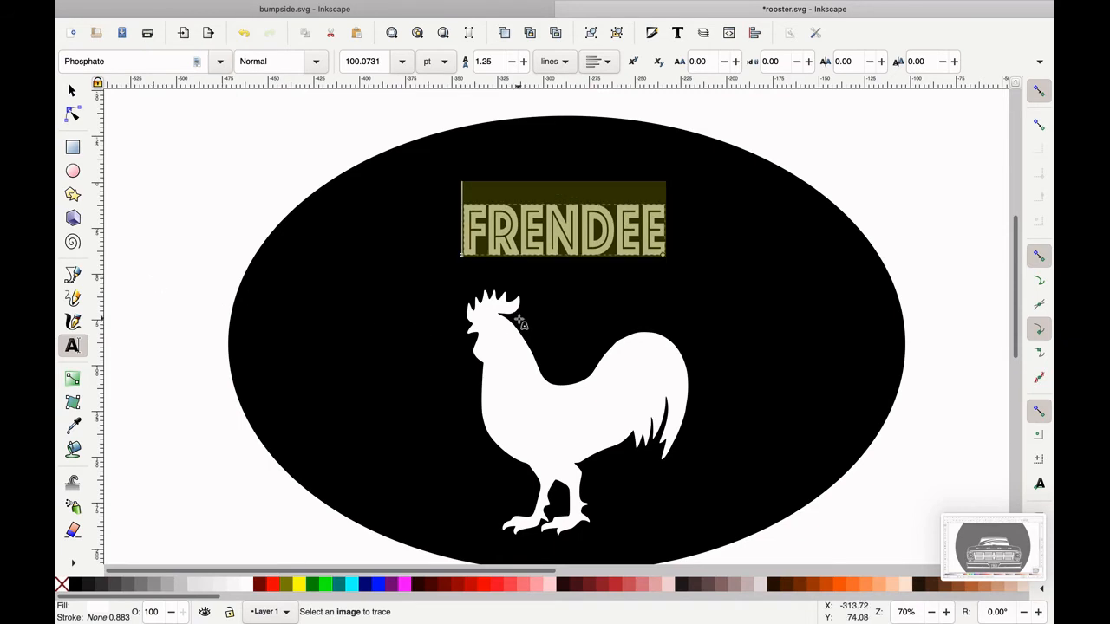
Step: Set the font of the selected "Frendee" text to Silom
{"action": "left_click", "coordinate": [224, 62]}
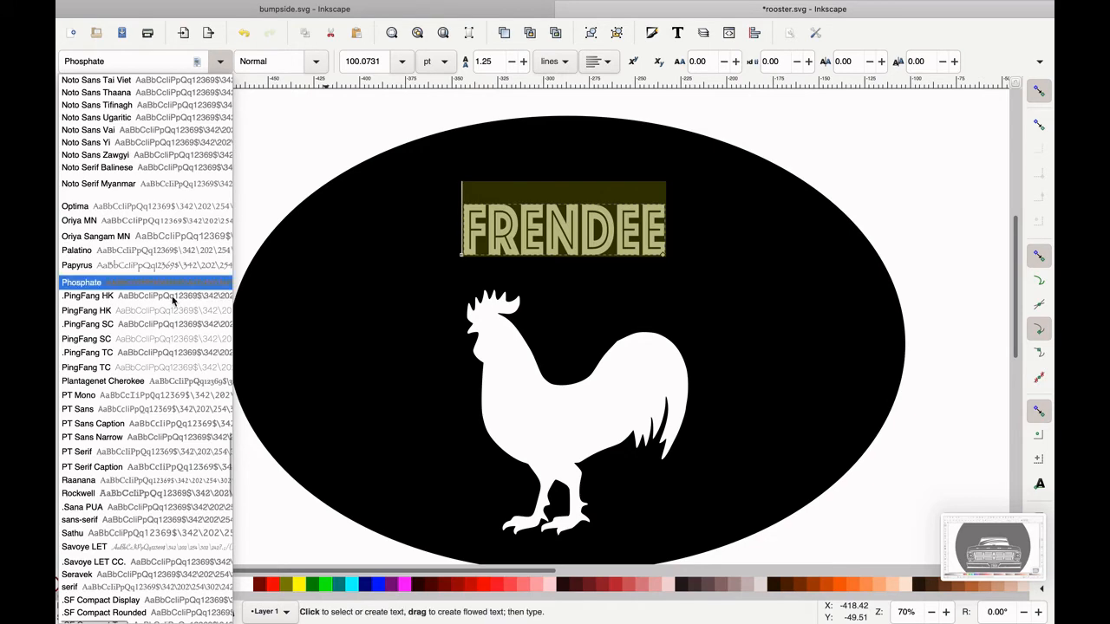
{"action": "scroll", "coordinate": [171, 368], "scroll_direction": "down", "scroll_amount": 3}
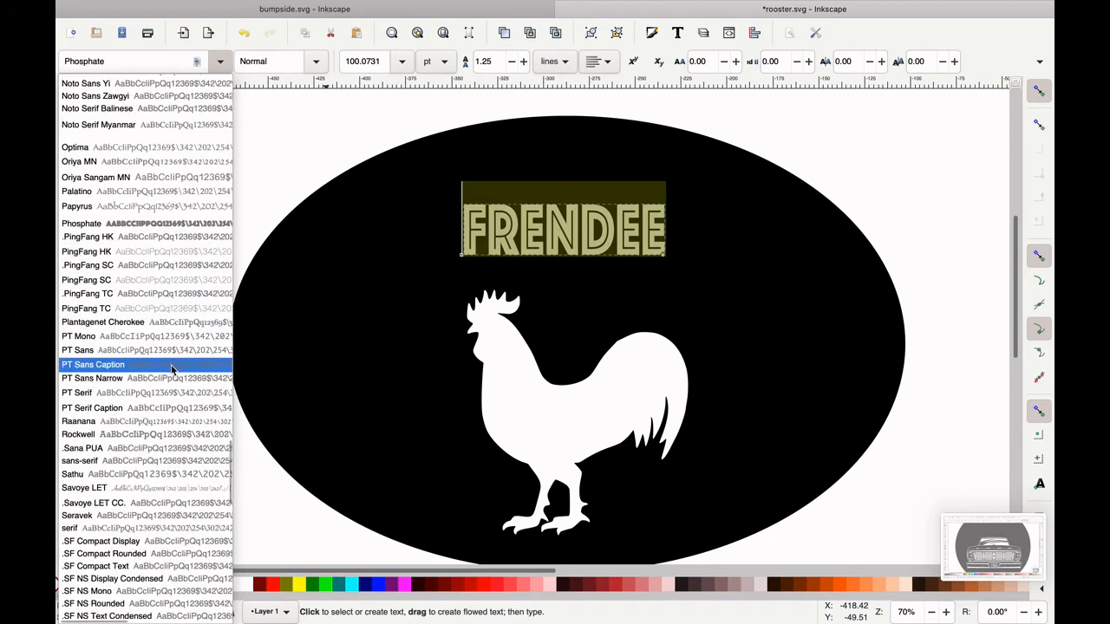
{"action": "scroll", "coordinate": [171, 369], "scroll_direction": "down", "scroll_amount": 9}
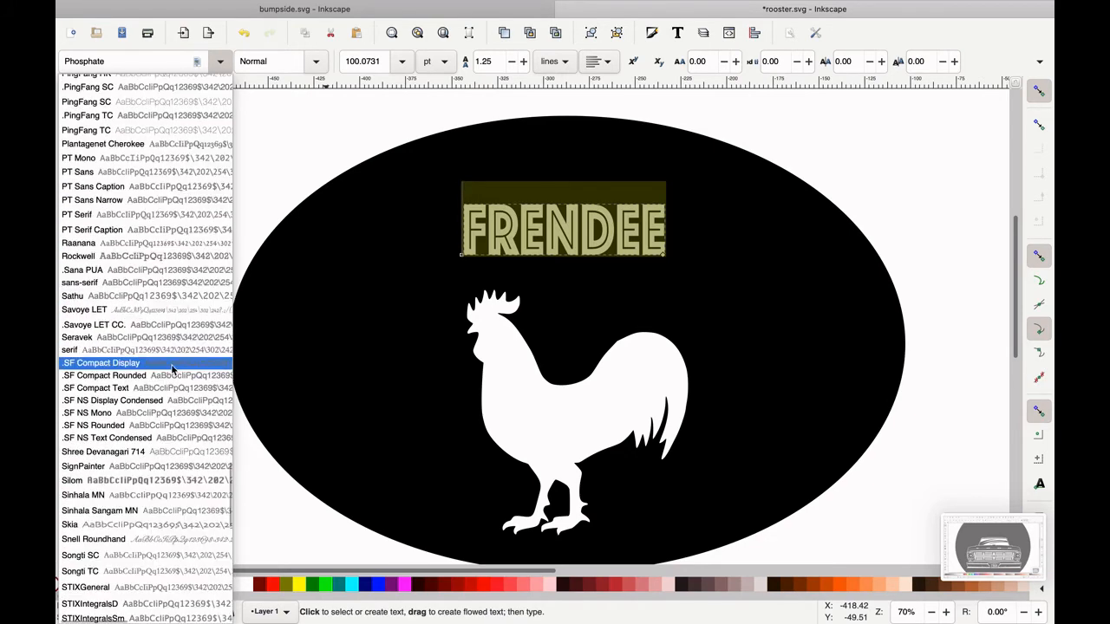
{"action": "scroll", "coordinate": [170, 369], "scroll_direction": "down", "scroll_amount": 3}
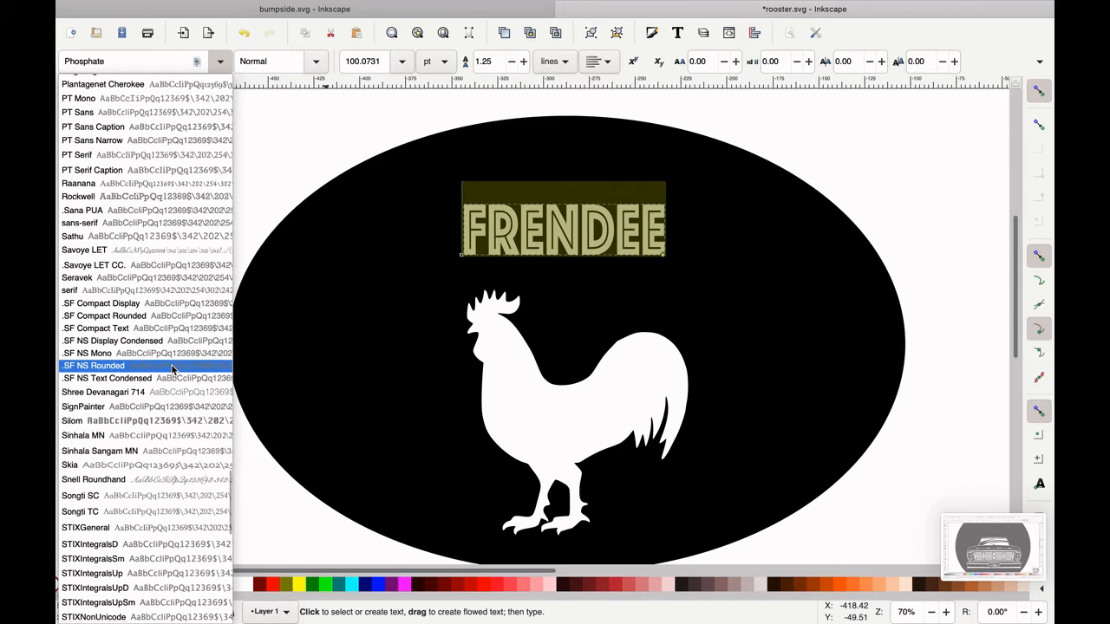
{"action": "left_click", "coordinate": [164, 422]}
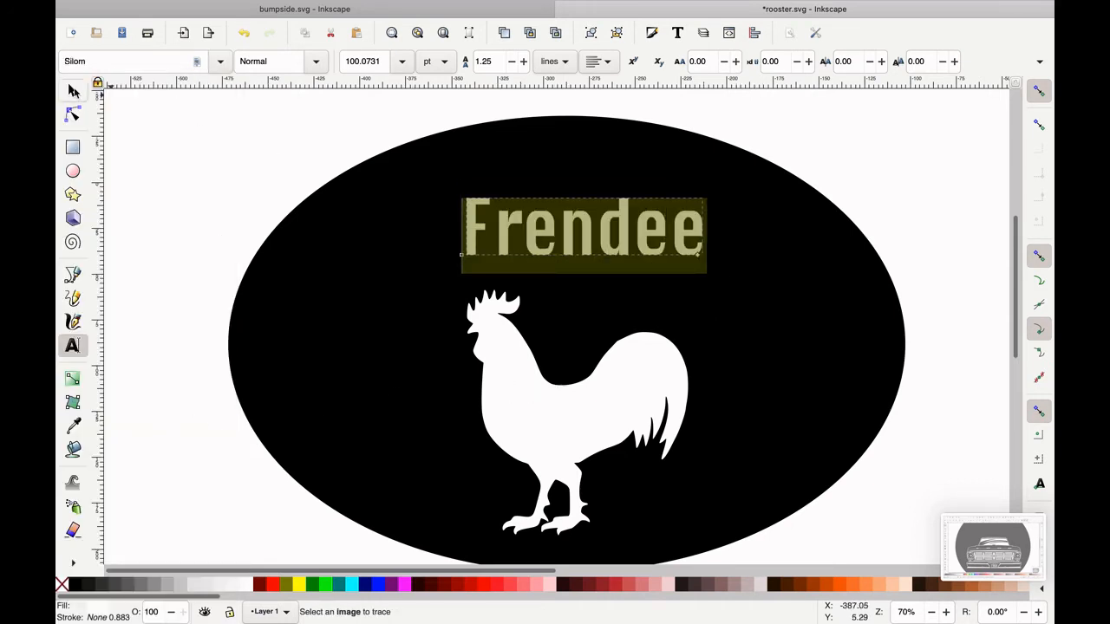
Step: Move the "Frendee" text up and left inside the ellipse and enlarge it to about 205 × 48 mm above the rooster
{"action": "left_click", "coordinate": [72, 91]}
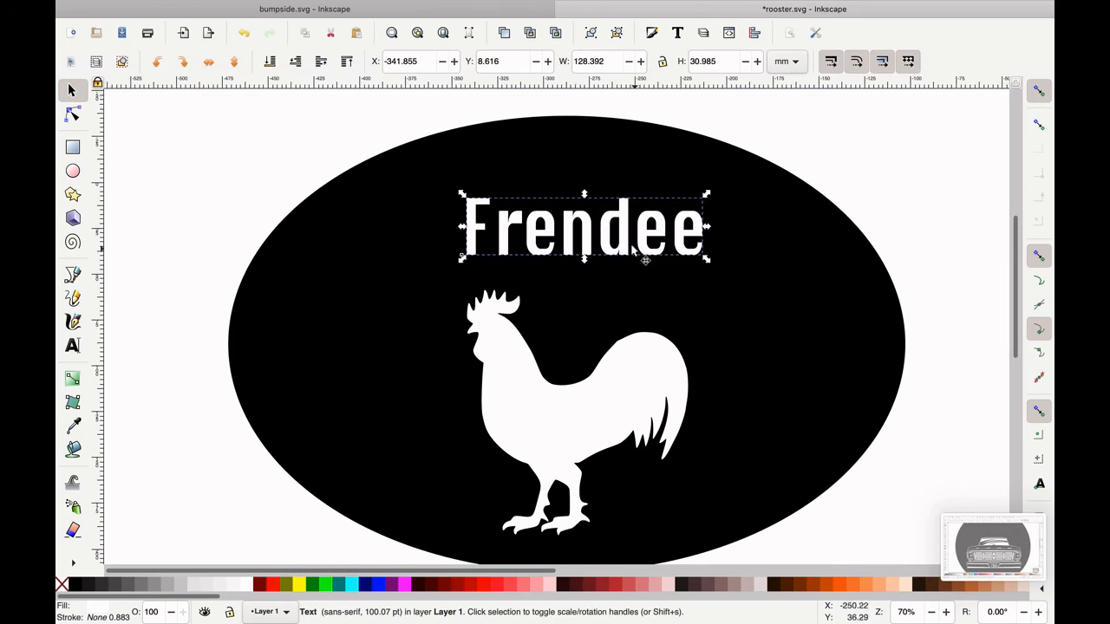
{"action": "left_click_drag", "start_coordinate": [623, 243], "coordinate": [610, 232]}
{"action": "left_click_drag", "start_coordinate": [524, 203], "coordinate": [535, 197]}
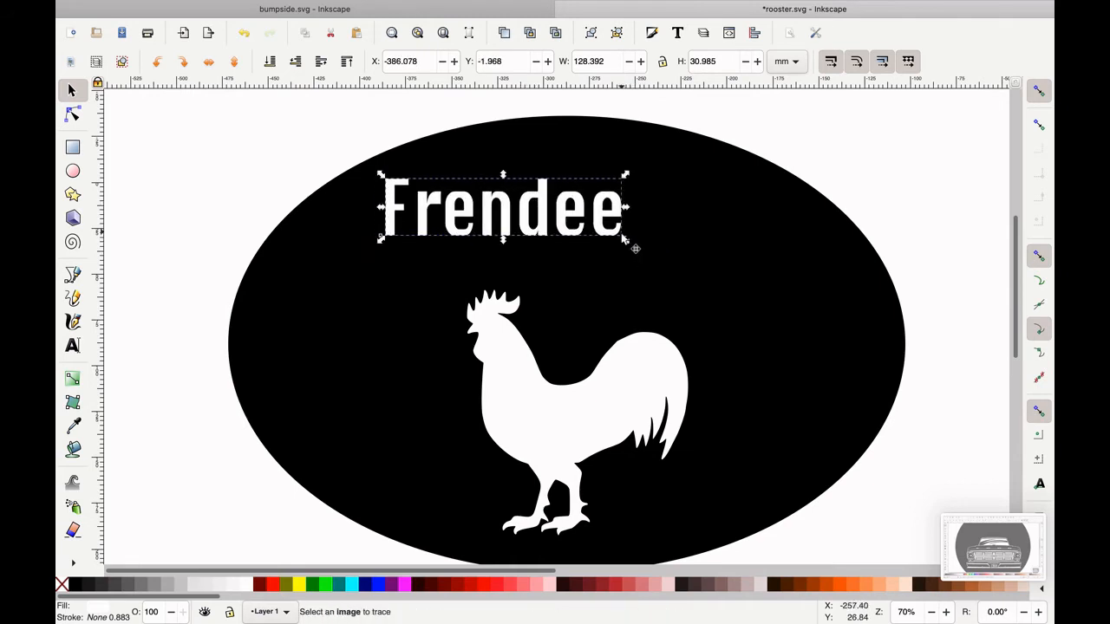
{"action": "mouse_move", "coordinate": [636, 248]}
{"action": "left_mouse_down"}
{"action": "mouse_move", "coordinate": [711, 300]}
{"action": "mouse_move", "coordinate": [753, 305]}
{"action": "mouse_move", "coordinate": [783, 289]}
{"action": "mouse_move", "coordinate": [767, 274]}
{"action": "left_mouse_up"}
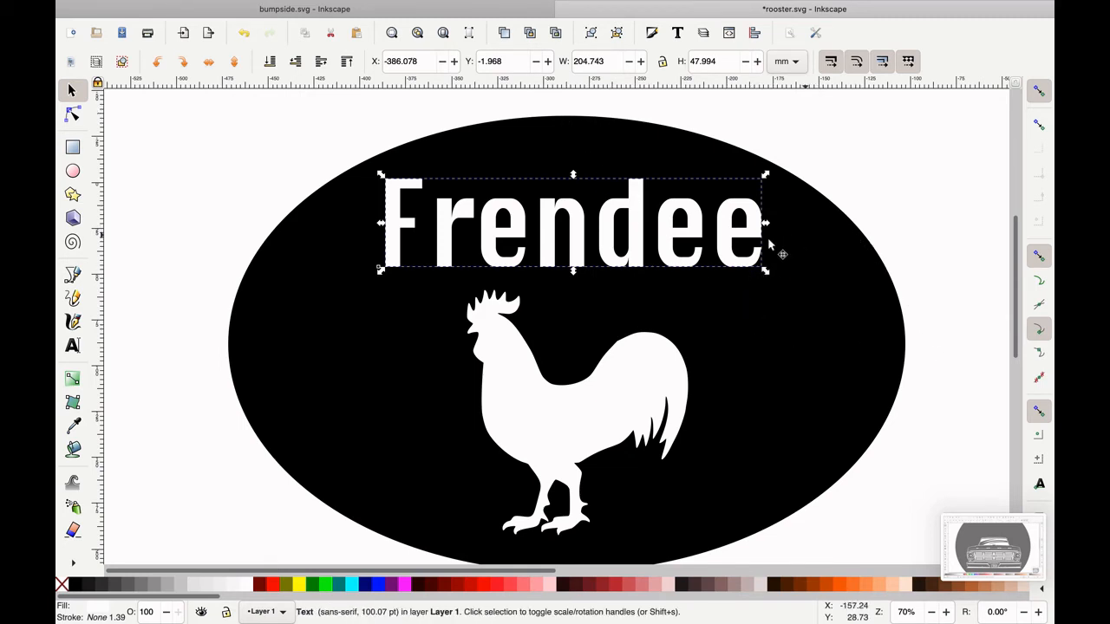
{"action": "left_click", "coordinate": [902, 194]}
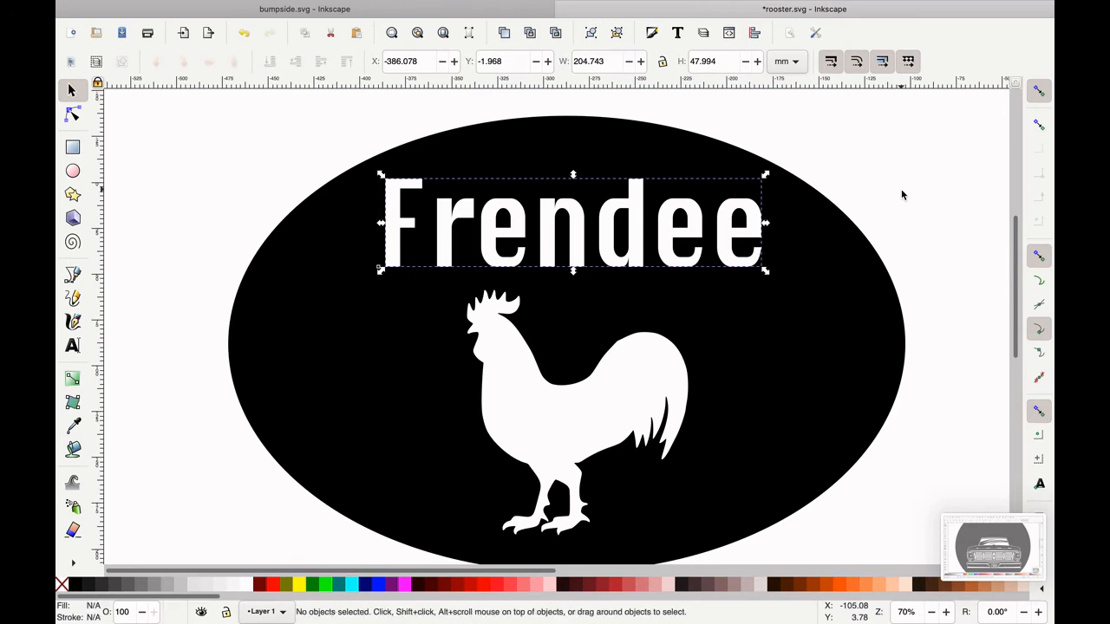
Step: Convert the "Frendee" text to paths with Object to Path and clear the selection
{"action": "left_click", "coordinate": [650, 377]}
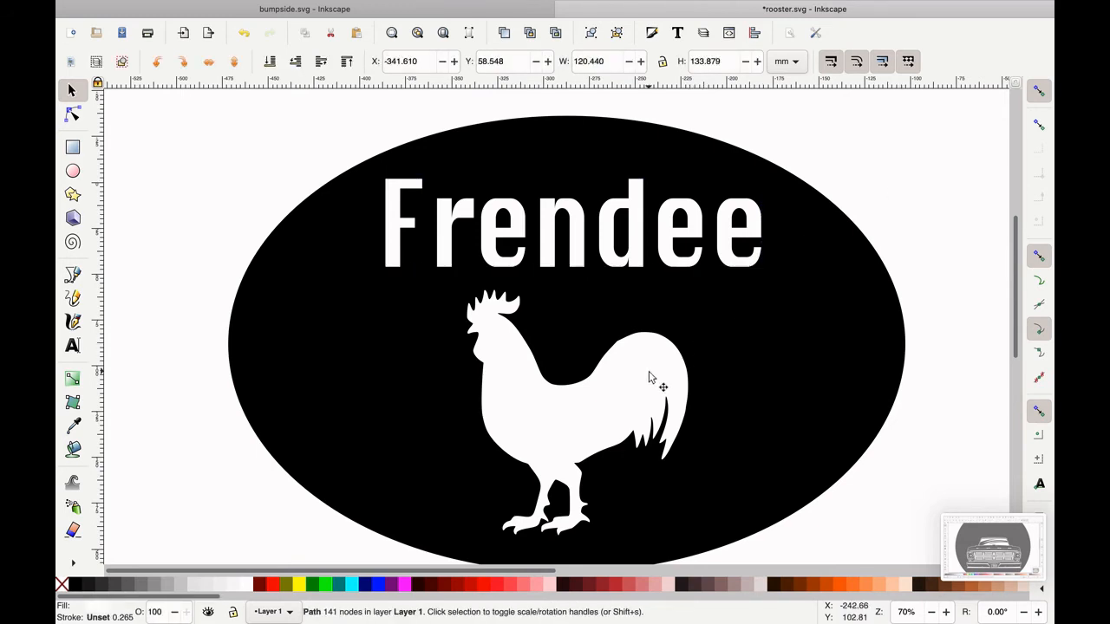
{"action": "left_click", "coordinate": [802, 338]}
{"action": "left_click", "coordinate": [723, 233]}
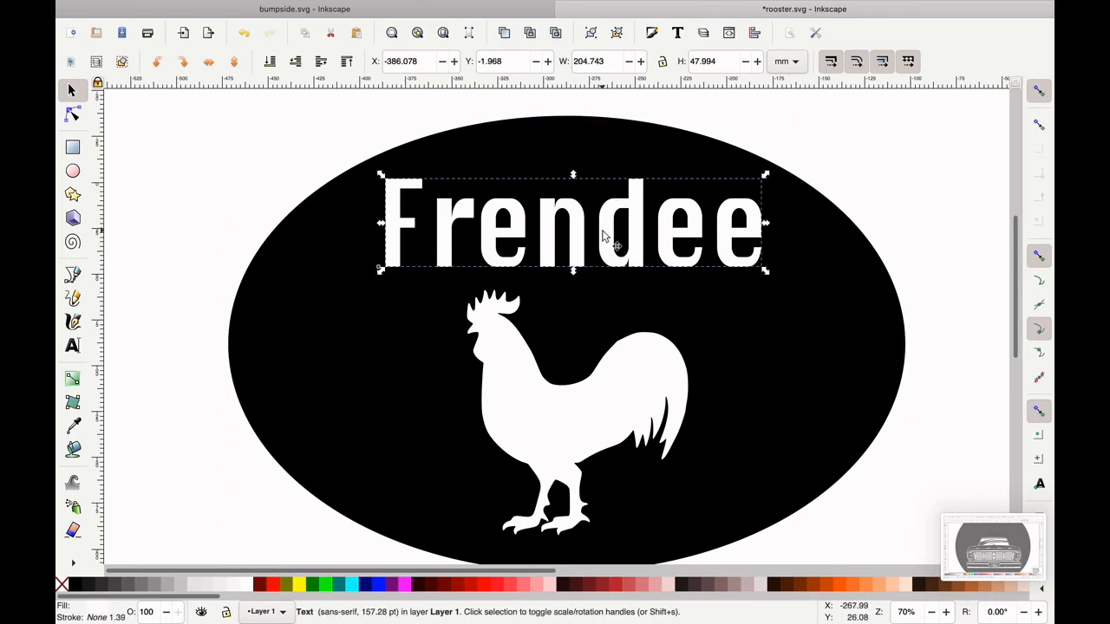
{"action": "mouse_move", "coordinate": [331, 7]}
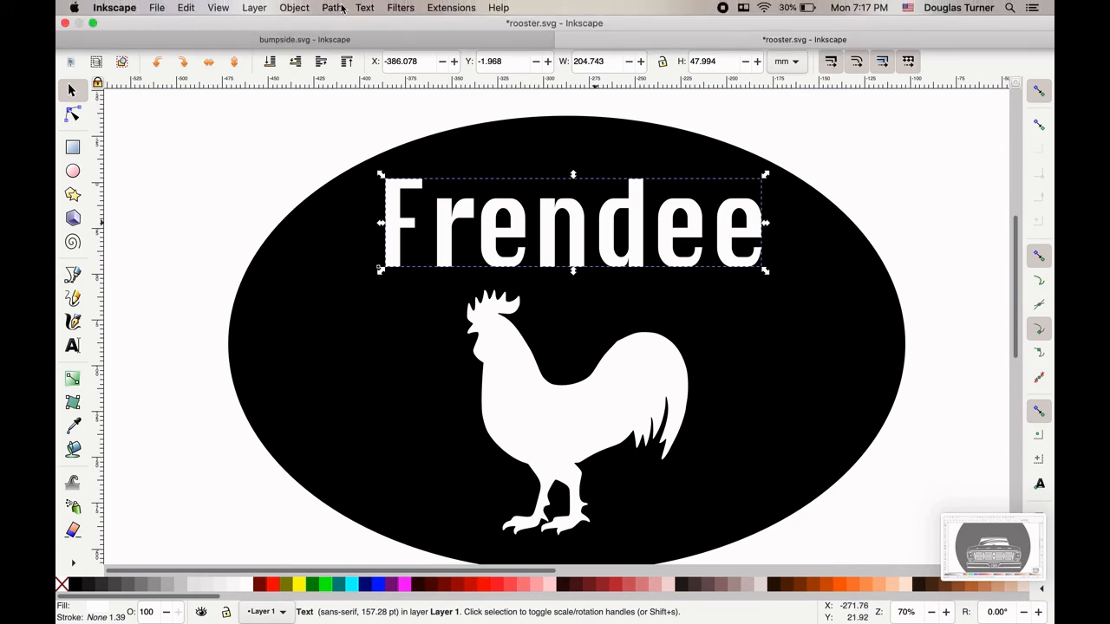
{"action": "left_click", "coordinate": [334, 8]}
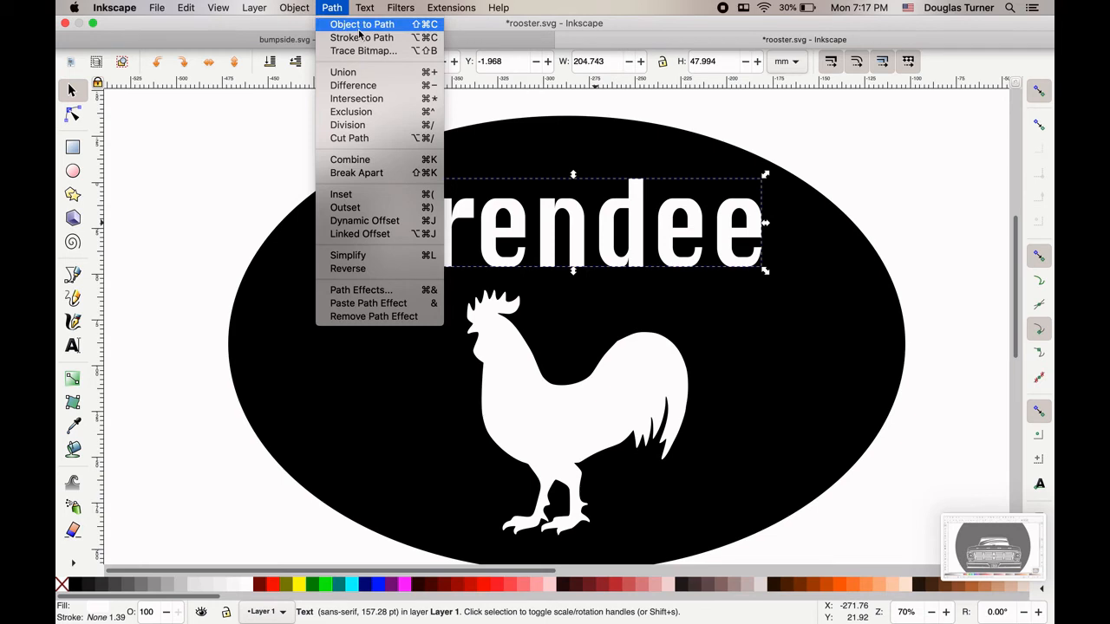
{"action": "left_click", "coordinate": [360, 32]}
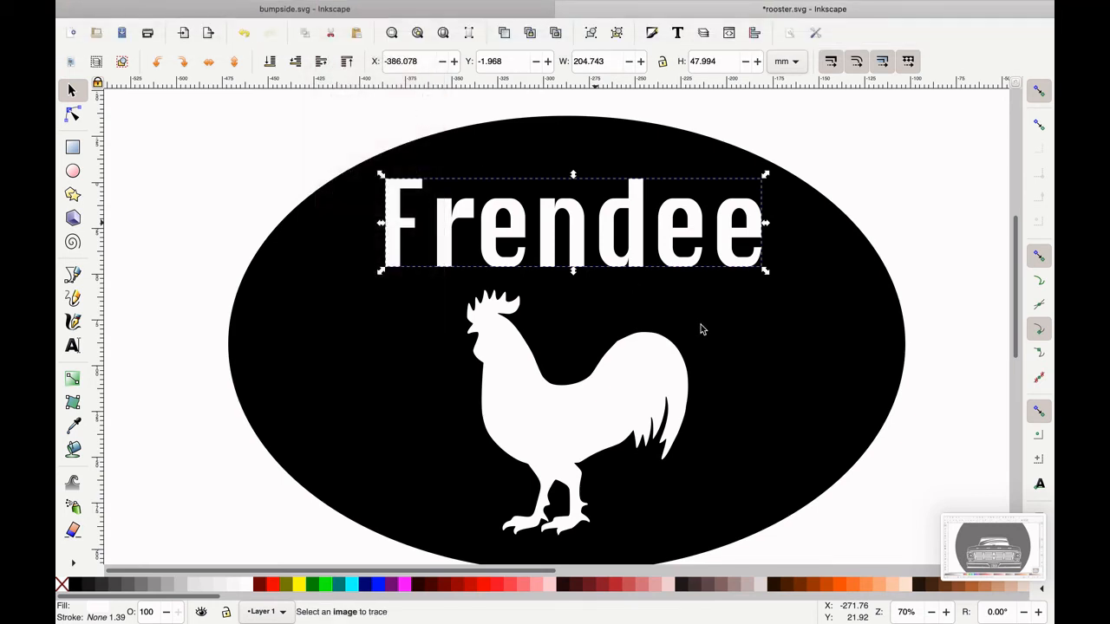
{"action": "key", "text": "Escape"}
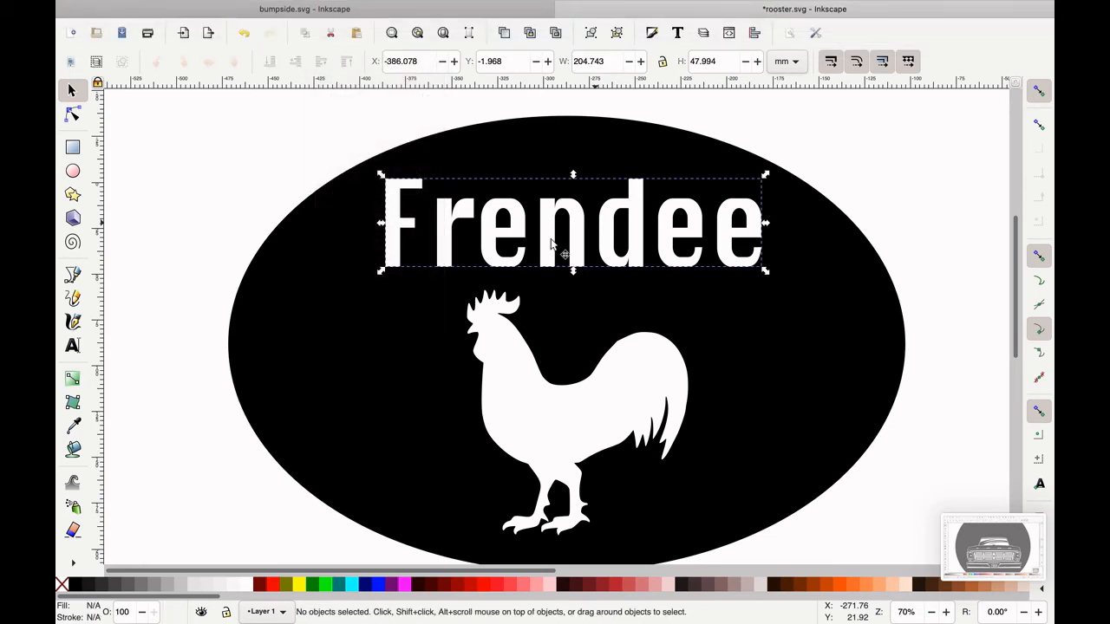
Step: Examine the nodes of the individual letters, the rooster and the ellipse to check which objects are editable paths
{"action": "double_click", "coordinate": [551, 240]}
{"action": "left_click", "coordinate": [550, 240]}
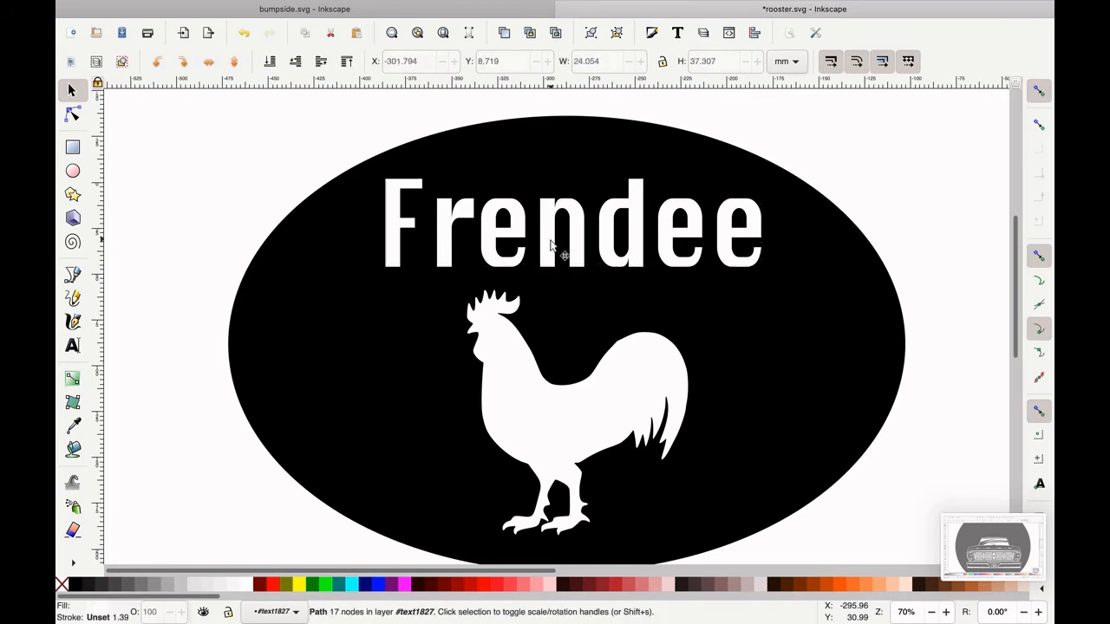
{"action": "key", "text": "n"}
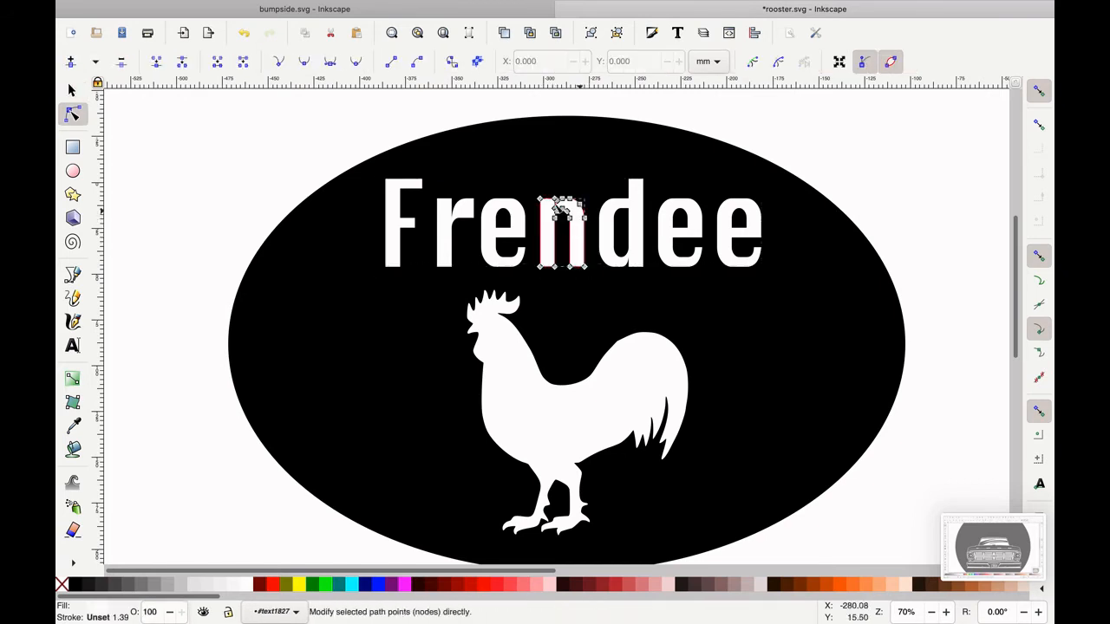
{"action": "left_click", "coordinate": [483, 228]}
{"action": "left_click", "coordinate": [400, 241]}
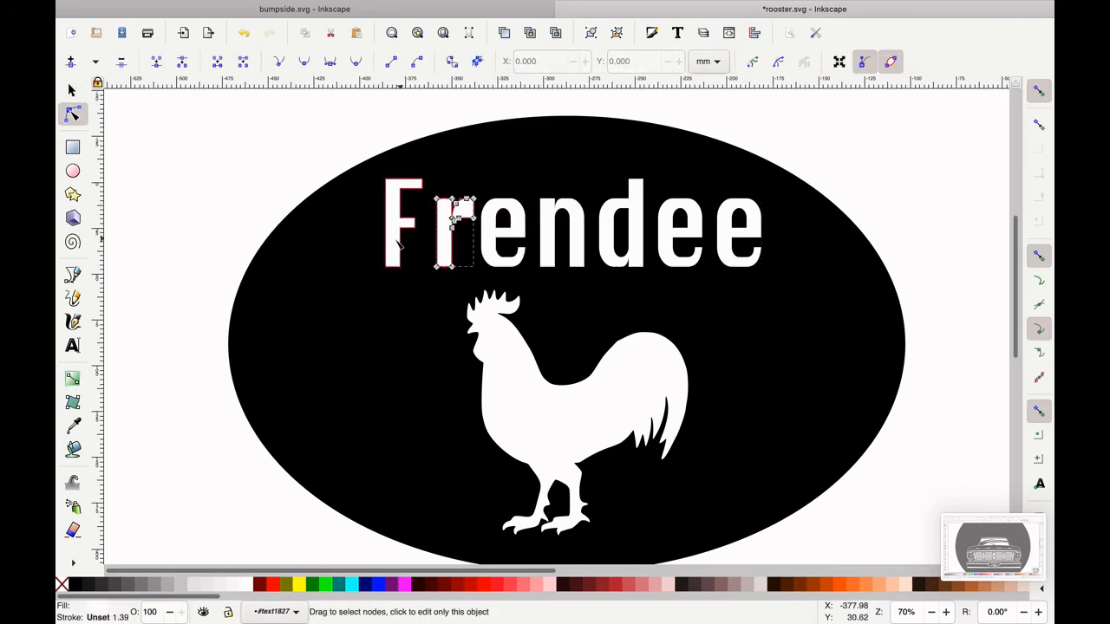
{"action": "left_click", "coordinate": [517, 371]}
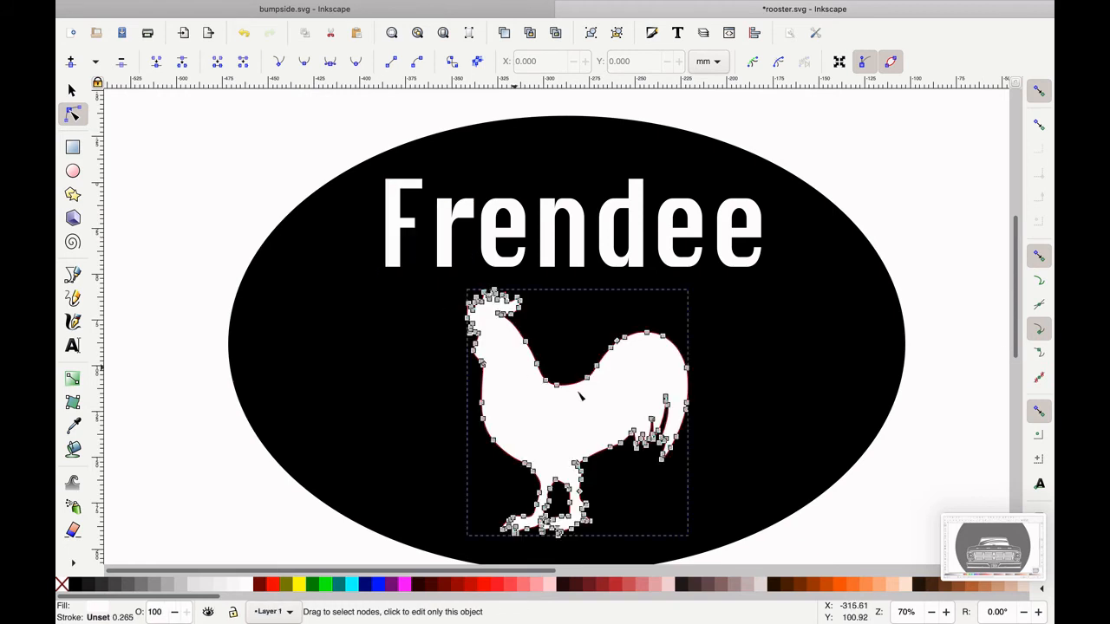
{"action": "left_click", "coordinate": [761, 404]}
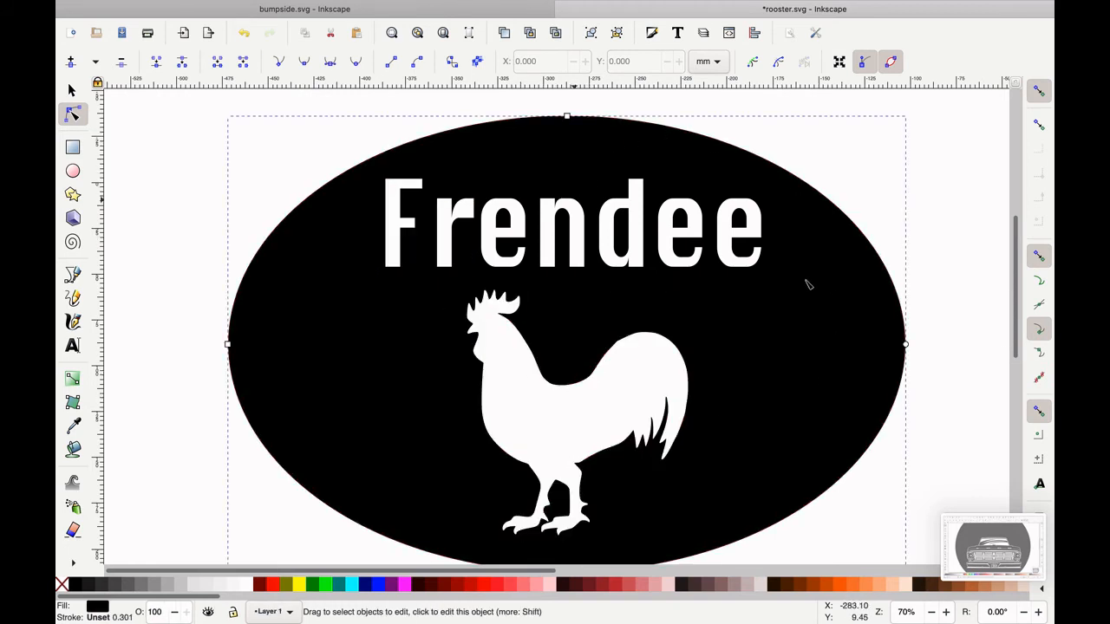
{"action": "left_click", "coordinate": [938, 332]}
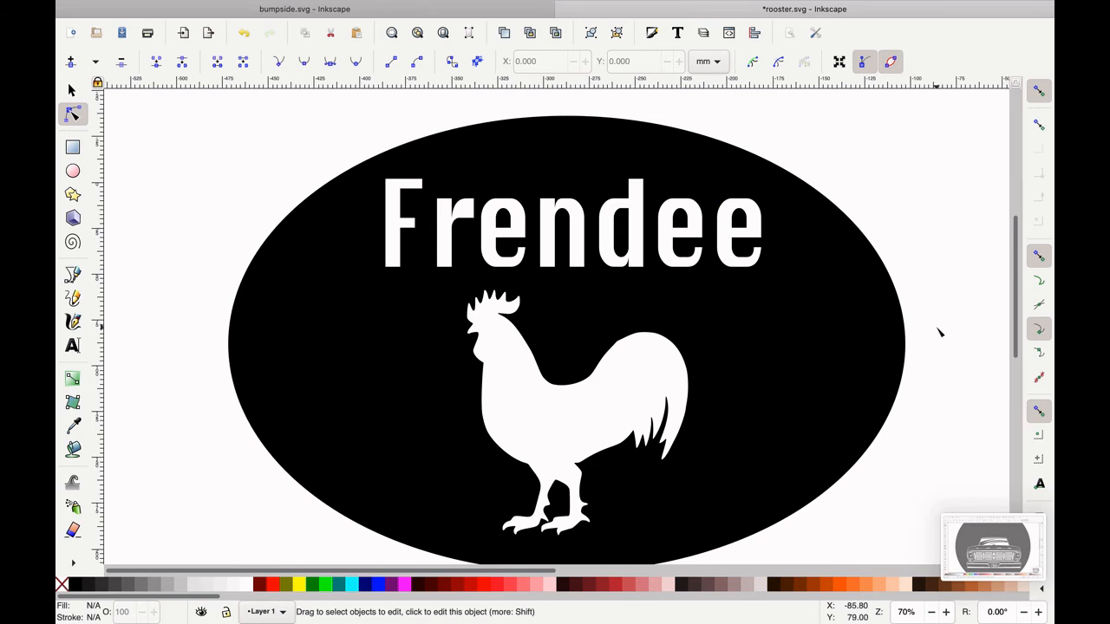
Step: Select the ellipse, the lettering and the rooster together and convert them with Object to Path
{"action": "scroll", "coordinate": [940, 332], "scroll_direction": "right", "scroll_amount": 1}
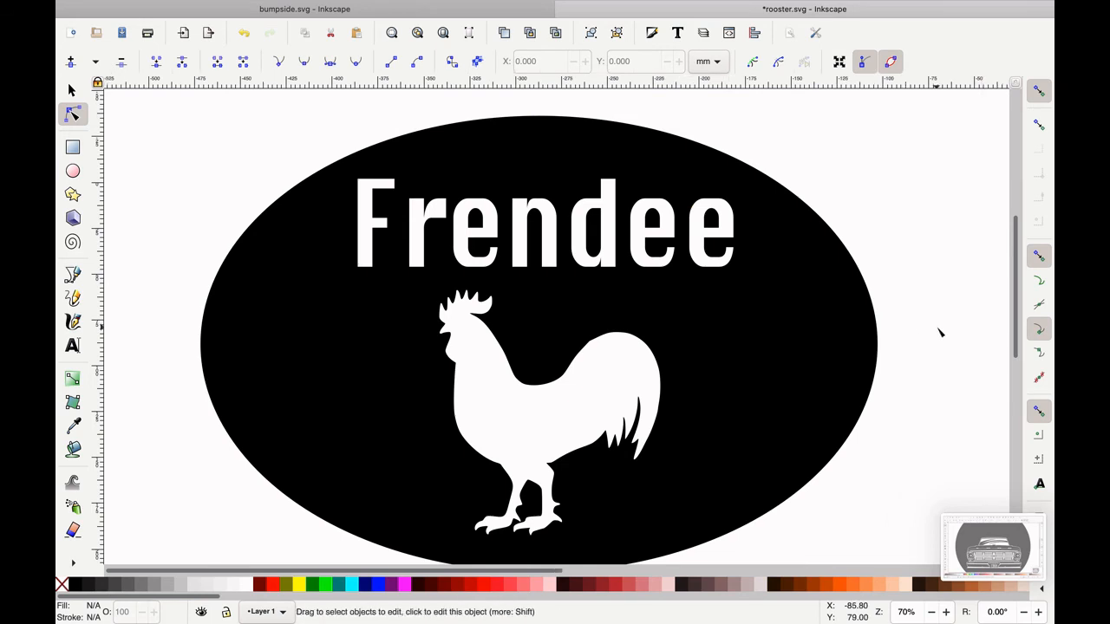
{"action": "scroll", "coordinate": [940, 332], "scroll_direction": "down", "scroll_amount": 1}
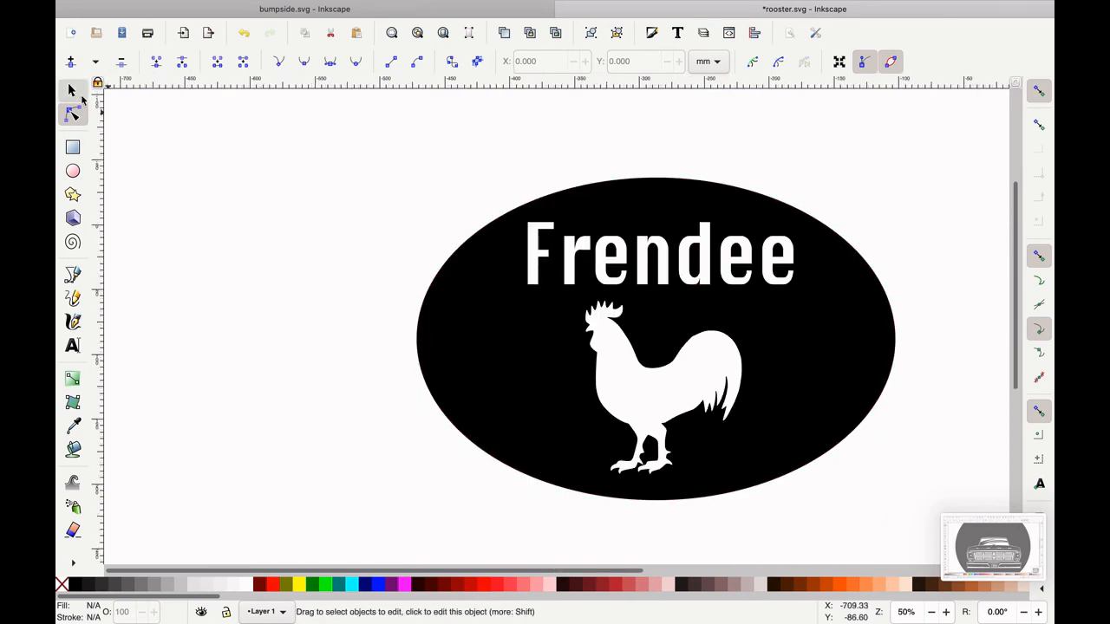
{"action": "left_click", "coordinate": [73, 90]}
{"action": "left_click_drag", "start_coordinate": [351, 152], "coordinate": [922, 525]}
{"action": "key", "text": "n"}
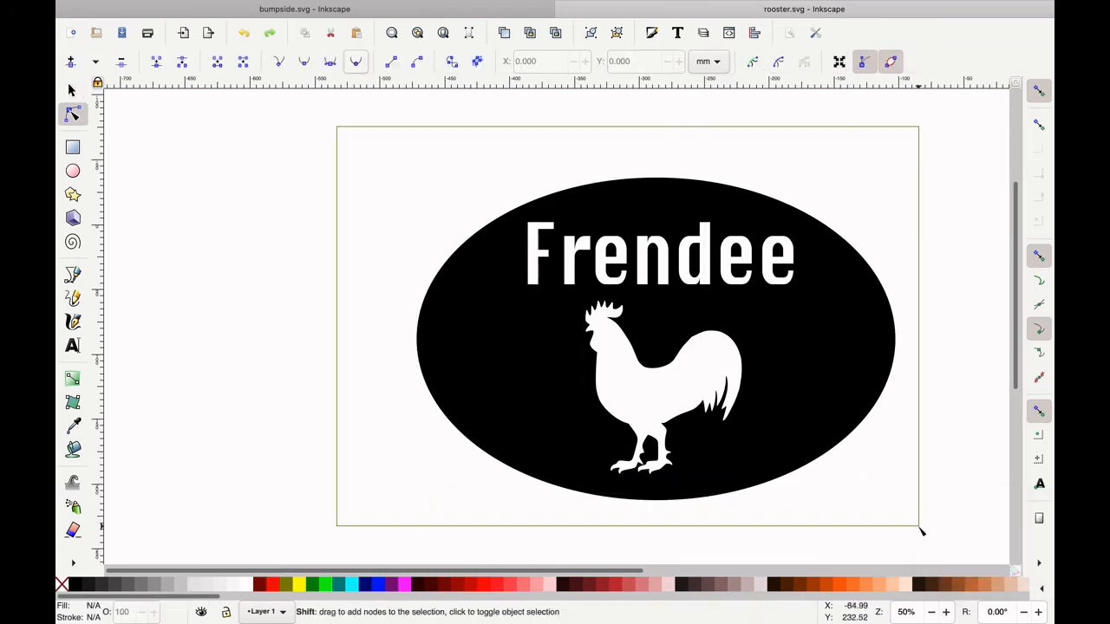
{"action": "mouse_move", "coordinate": [380, 5]}
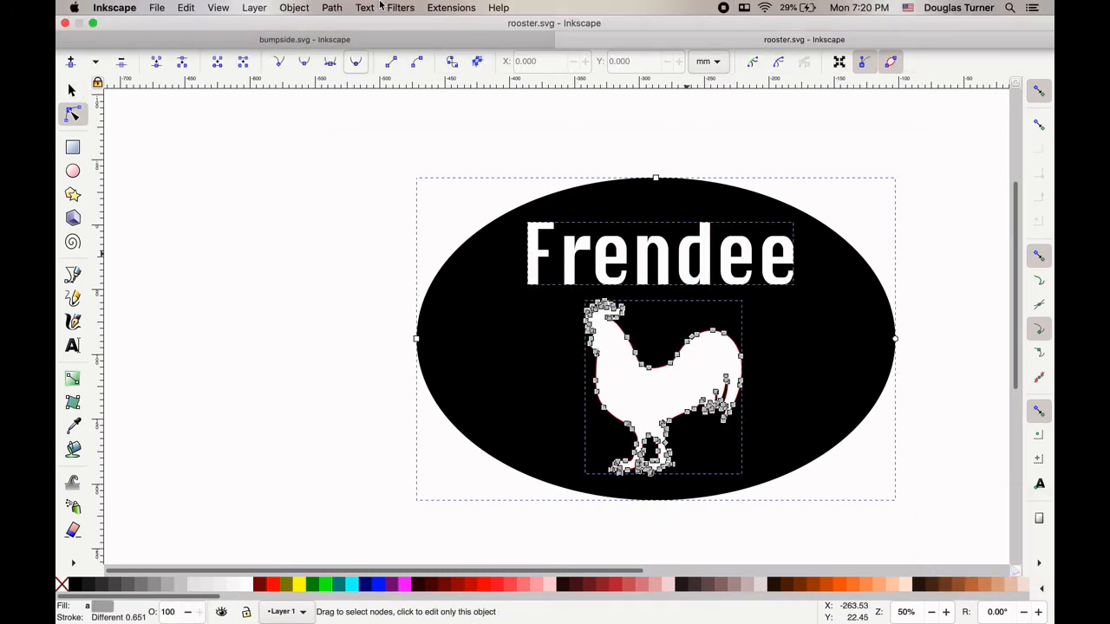
{"action": "left_click", "coordinate": [337, 9]}
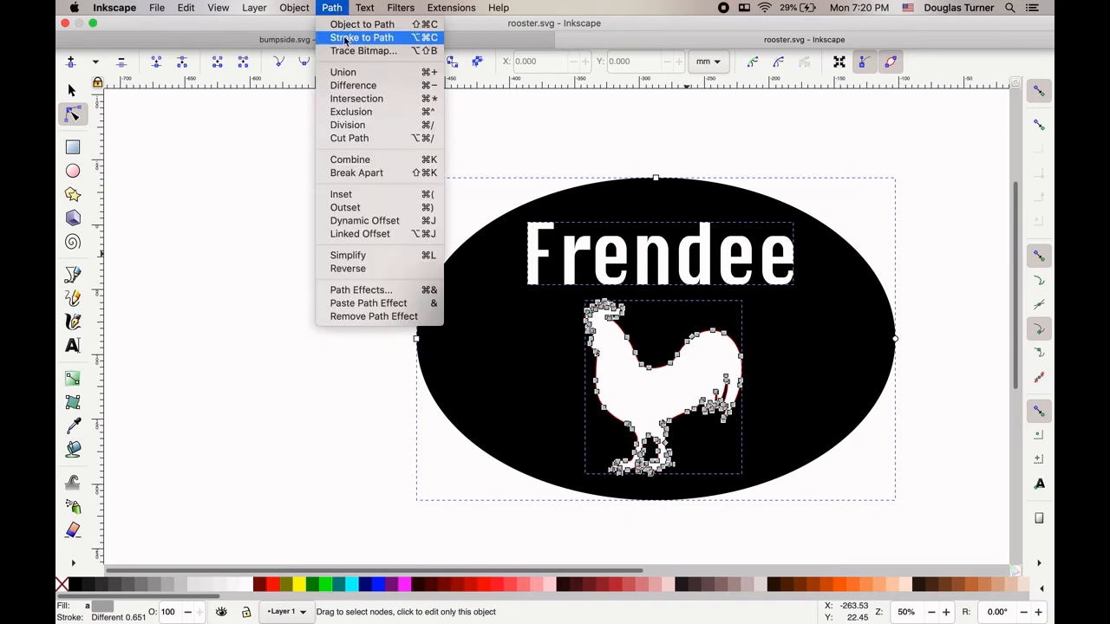
{"action": "left_click", "coordinate": [364, 91]}
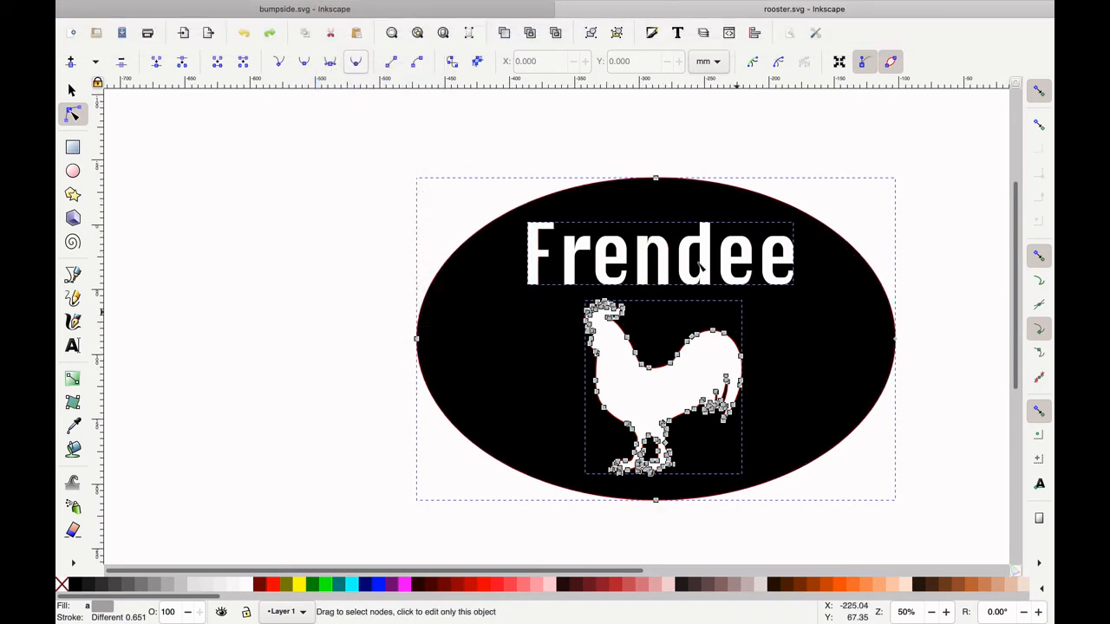
{"action": "scroll", "coordinate": [718, 248], "scroll_direction": "down", "scroll_amount": 2}
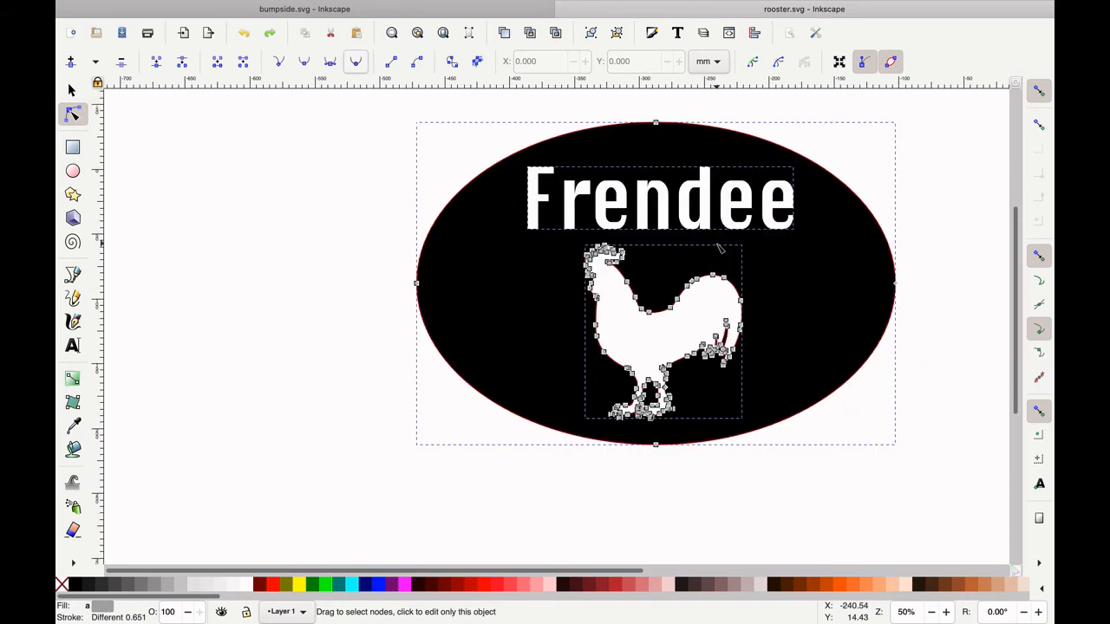
Step: Select the black ellipse together with the rooster and cut the rooster out of the ellipse with Difference
{"action": "scroll", "coordinate": [718, 248], "scroll_direction": "up", "scroll_amount": 2}
{"action": "scroll", "coordinate": [716, 247], "scroll_direction": "right", "scroll_amount": 2}
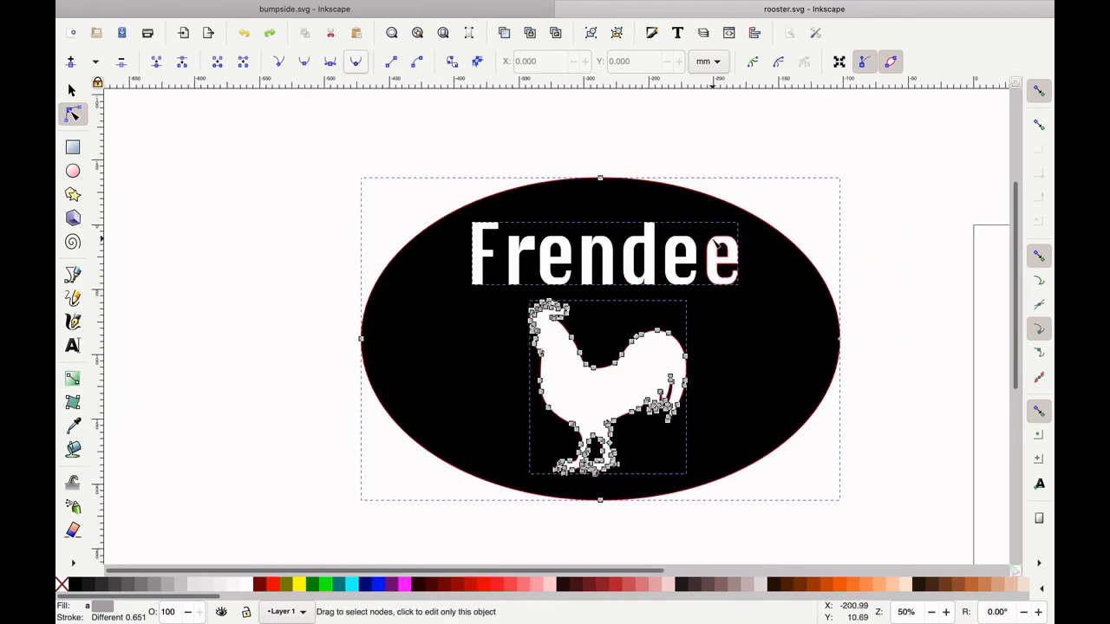
{"action": "scroll", "coordinate": [717, 247], "scroll_direction": "right", "scroll_amount": 2}
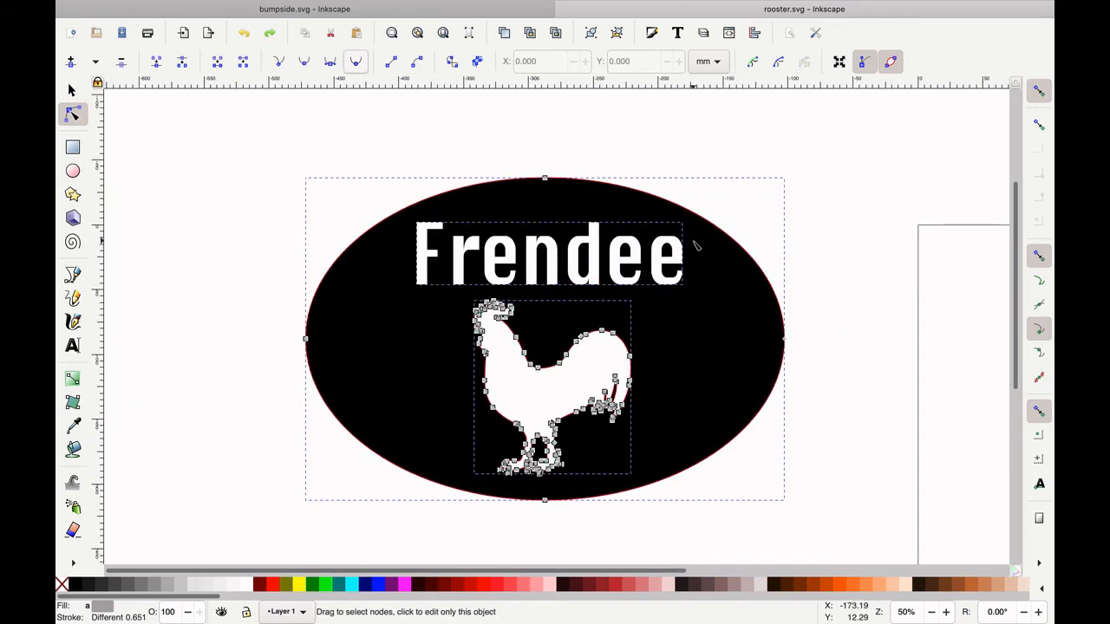
{"action": "left_click", "coordinate": [828, 179]}
{"action": "left_click", "coordinate": [716, 331]}
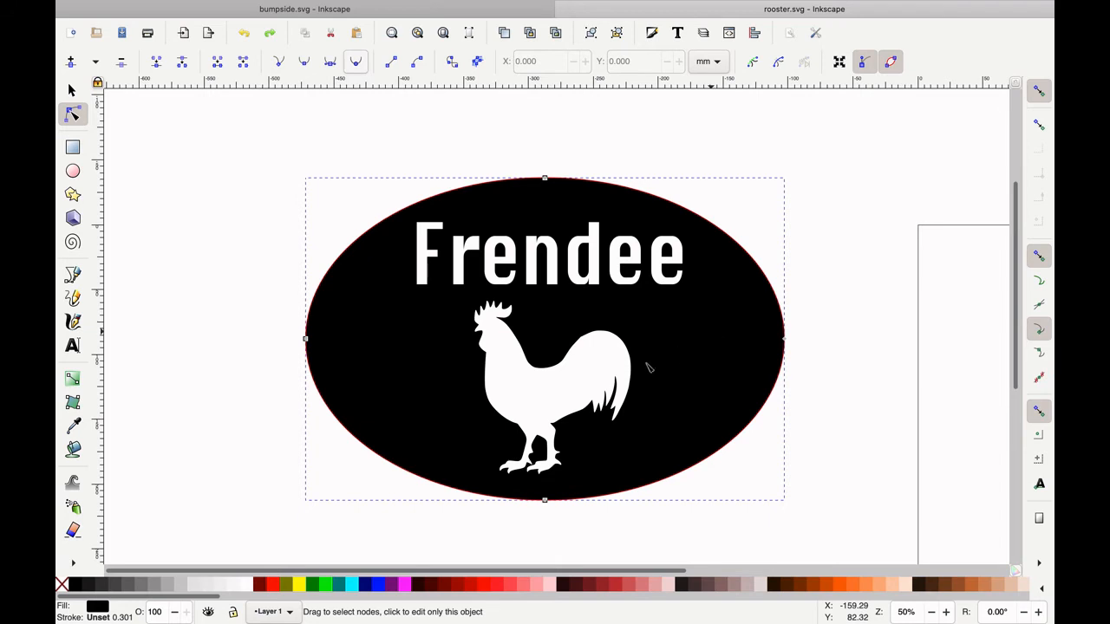
{"action": "left_click", "coordinate": [592, 382], "text": "shift"}
{"action": "mouse_move", "coordinate": [367, 3]}
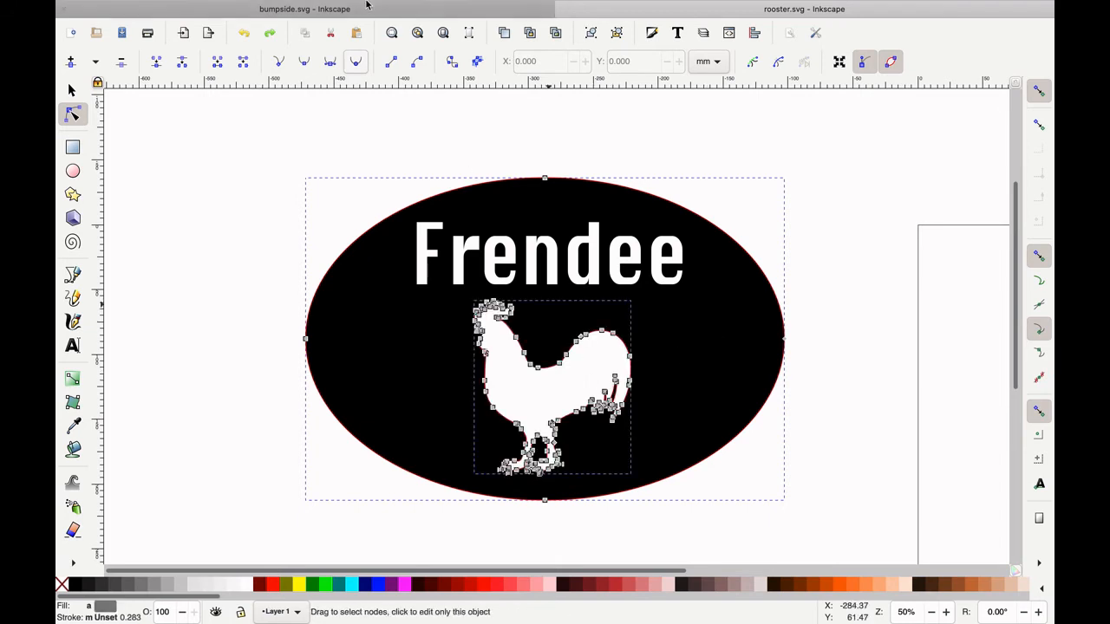
{"action": "left_click", "coordinate": [333, 8]}
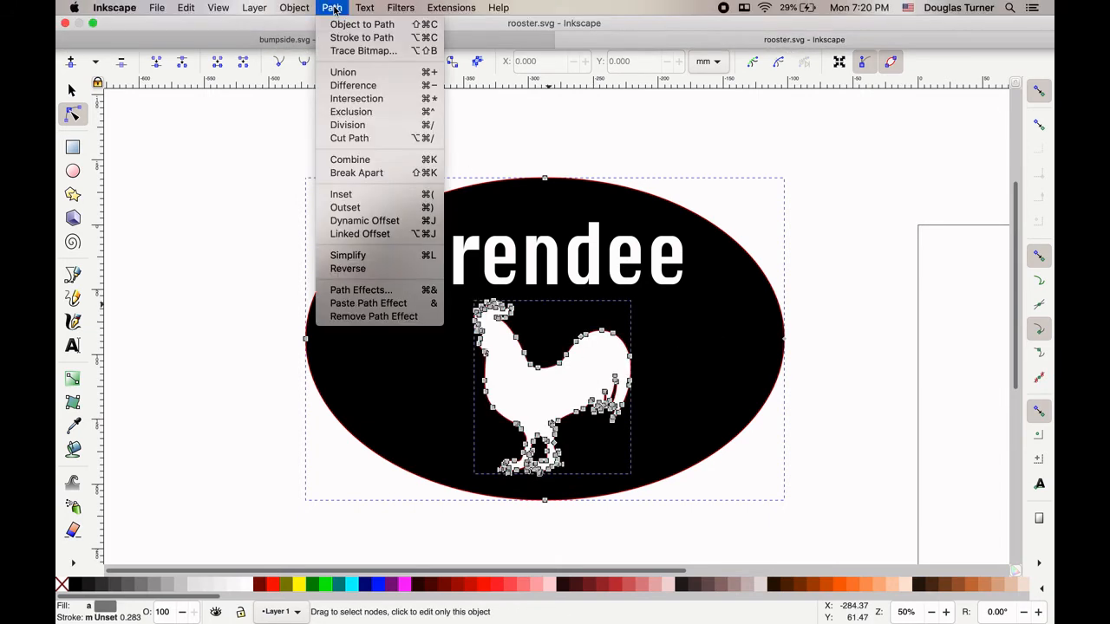
{"action": "left_click", "coordinate": [351, 86]}
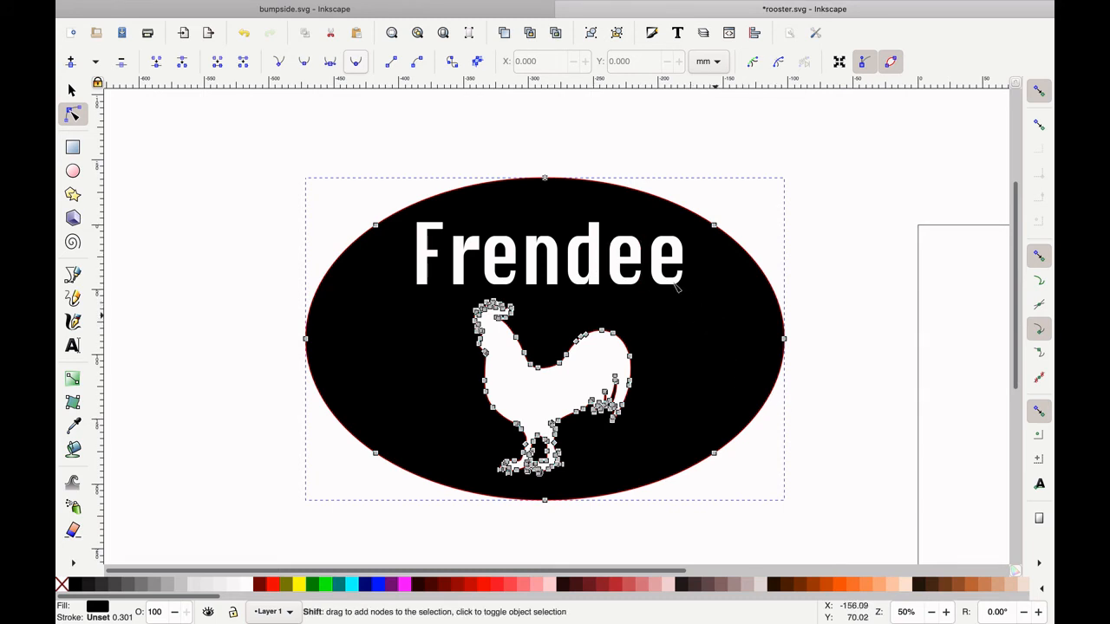
Step: Select the final "e" of "Frendee" together with the ellipse and cut it out with Difference
{"action": "left_click_drag", "start_coordinate": [716, 316], "coordinate": [645, 230]}
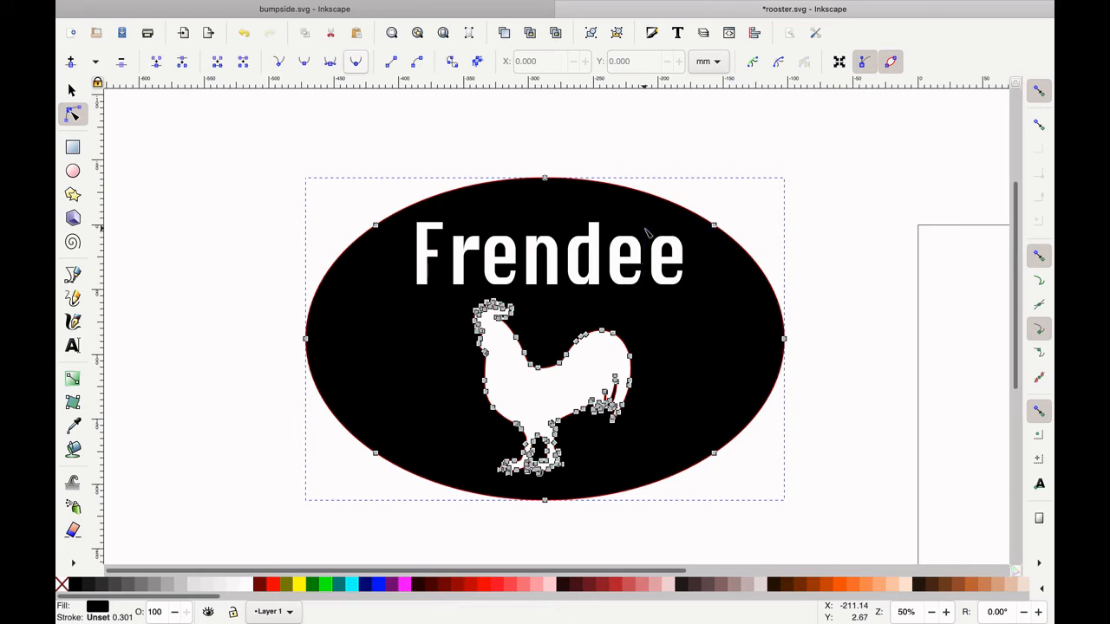
{"action": "left_click", "coordinate": [662, 251]}
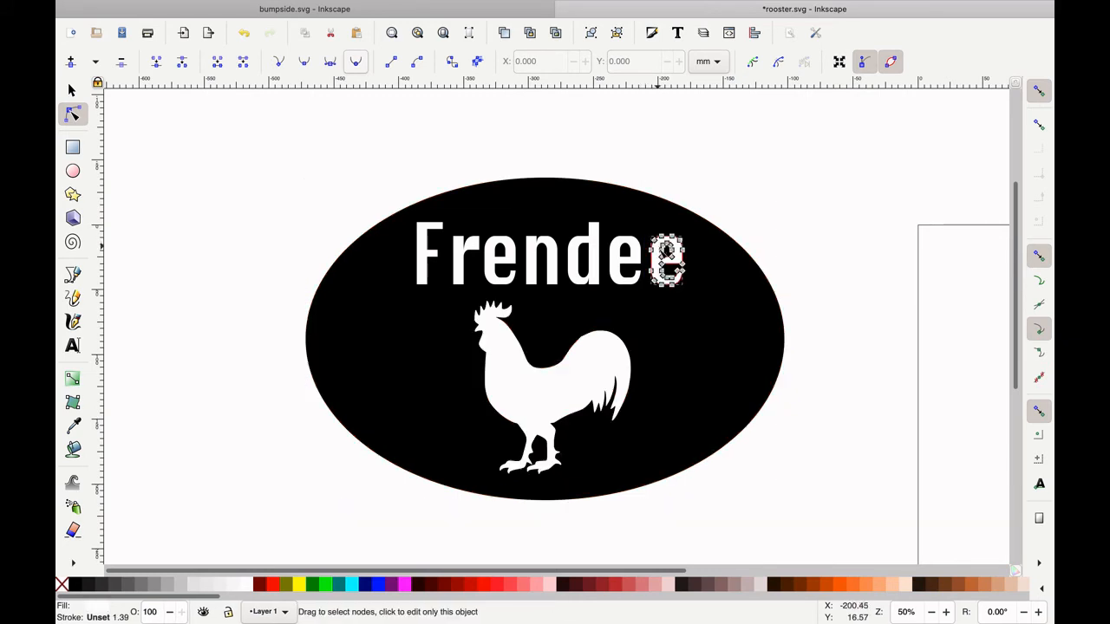
{"action": "left_click", "coordinate": [712, 320], "text": "shift"}
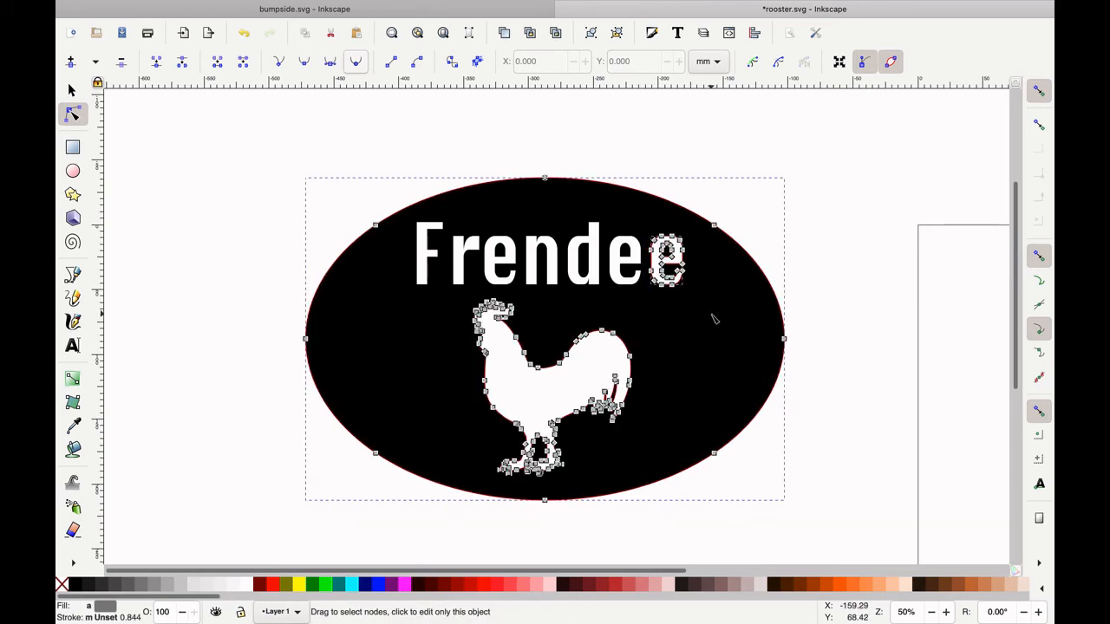
{"action": "mouse_move", "coordinate": [427, 5]}
{"action": "left_click", "coordinate": [340, 9]}
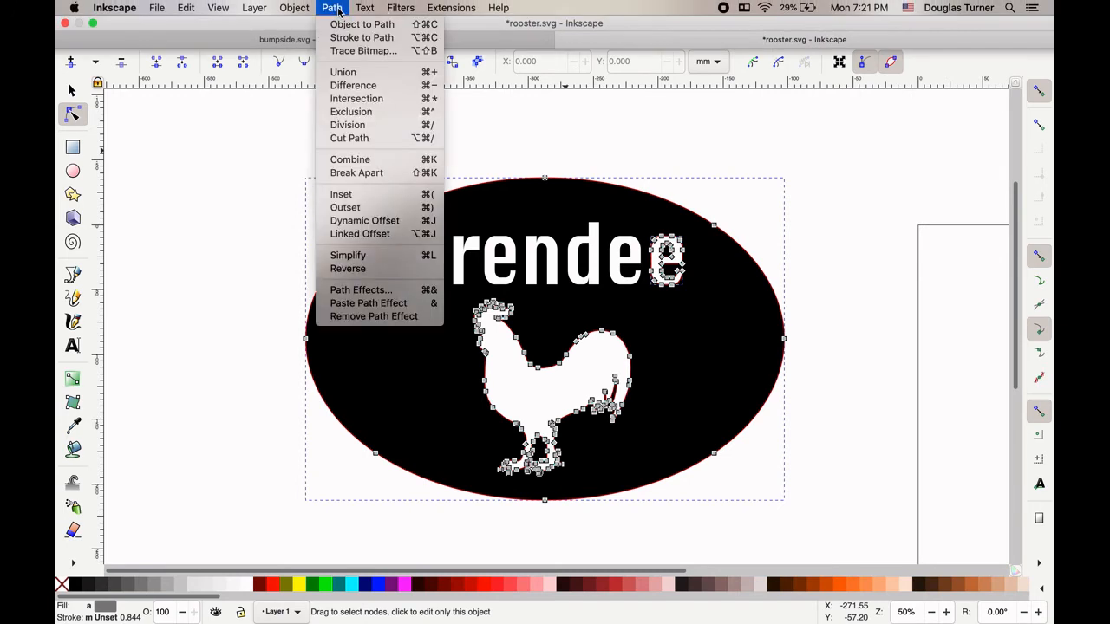
{"action": "left_click", "coordinate": [353, 85]}
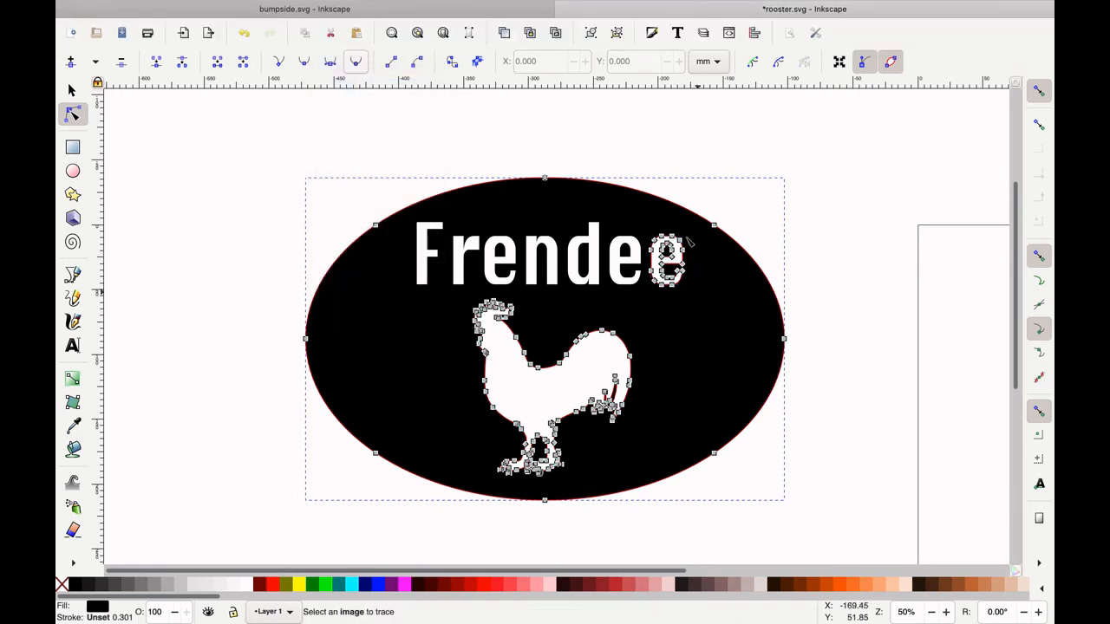
Step: Try to subtract the whole "Frendee" lettering from the ellipse at once with Difference
{"action": "left_click_drag", "start_coordinate": [248, 134], "coordinate": [840, 523]}
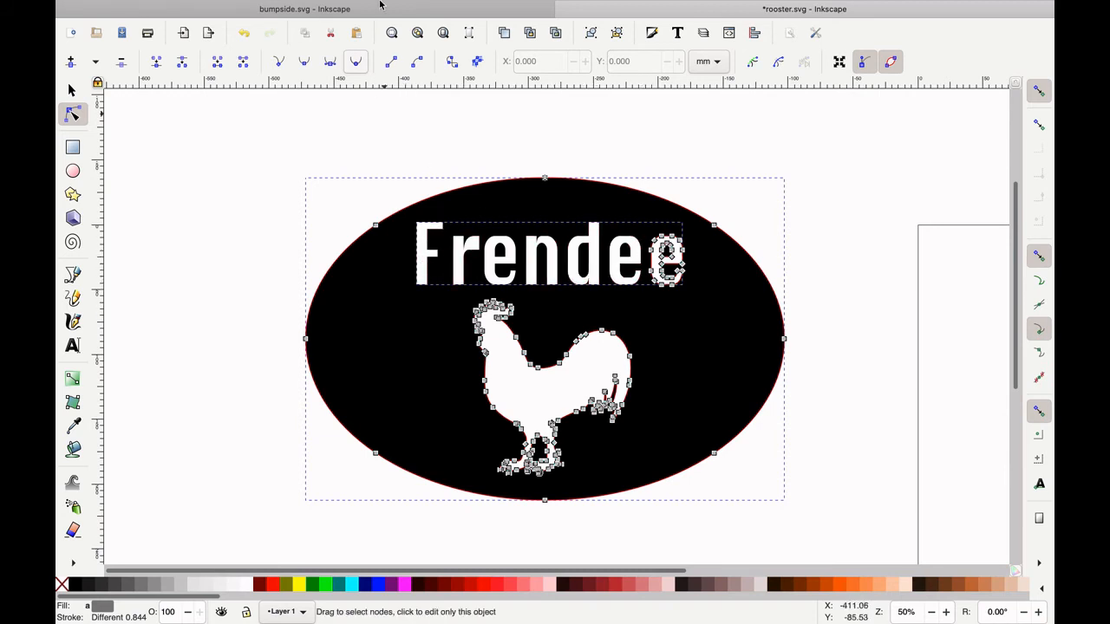
{"action": "mouse_move", "coordinate": [383, 5]}
{"action": "left_click", "coordinate": [332, 8]}
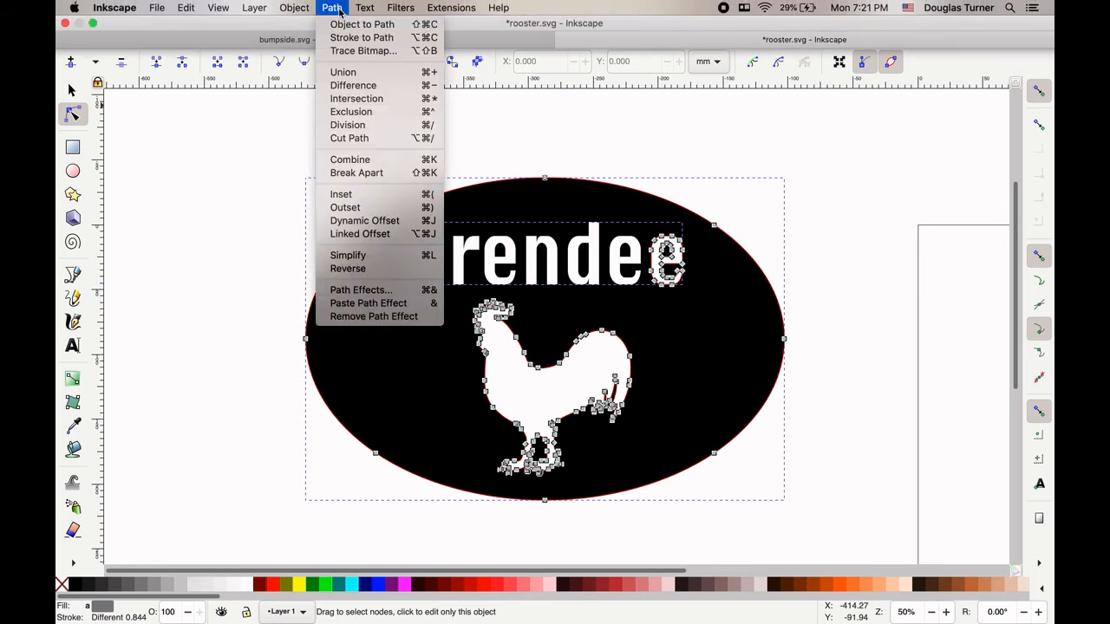
{"action": "left_click", "coordinate": [357, 86]}
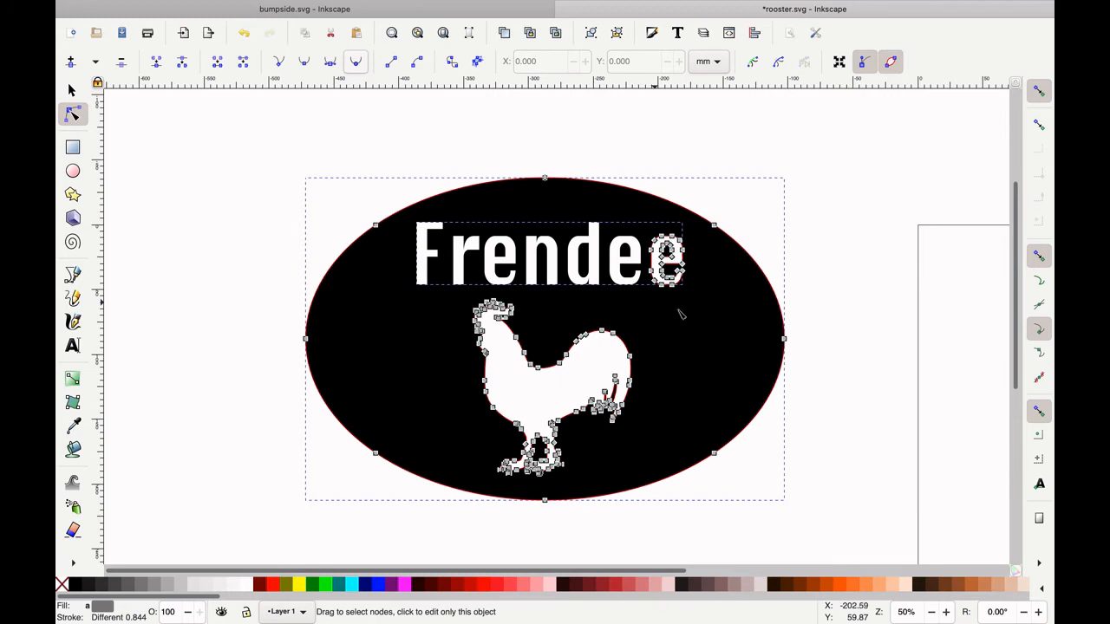
Step: Select the second-to-last "e" of "Frendee" along with the ellipse and subtract it with Difference
{"action": "left_click", "coordinate": [619, 270], "text": "shift"}
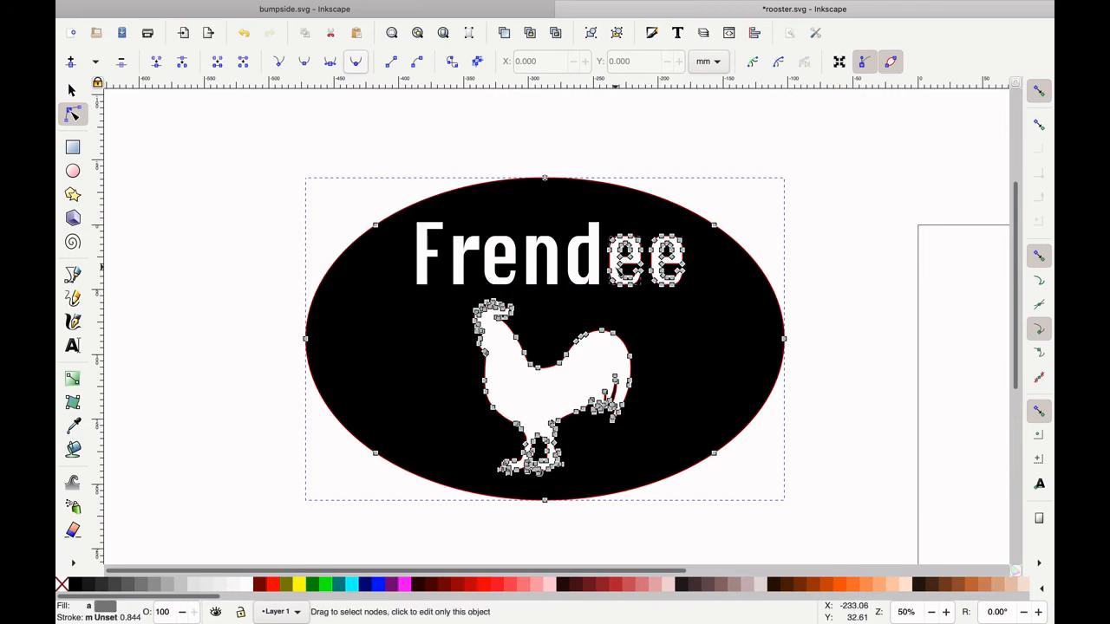
{"action": "key", "text": "super+minus"}
{"action": "left_click", "coordinate": [332, 7]}
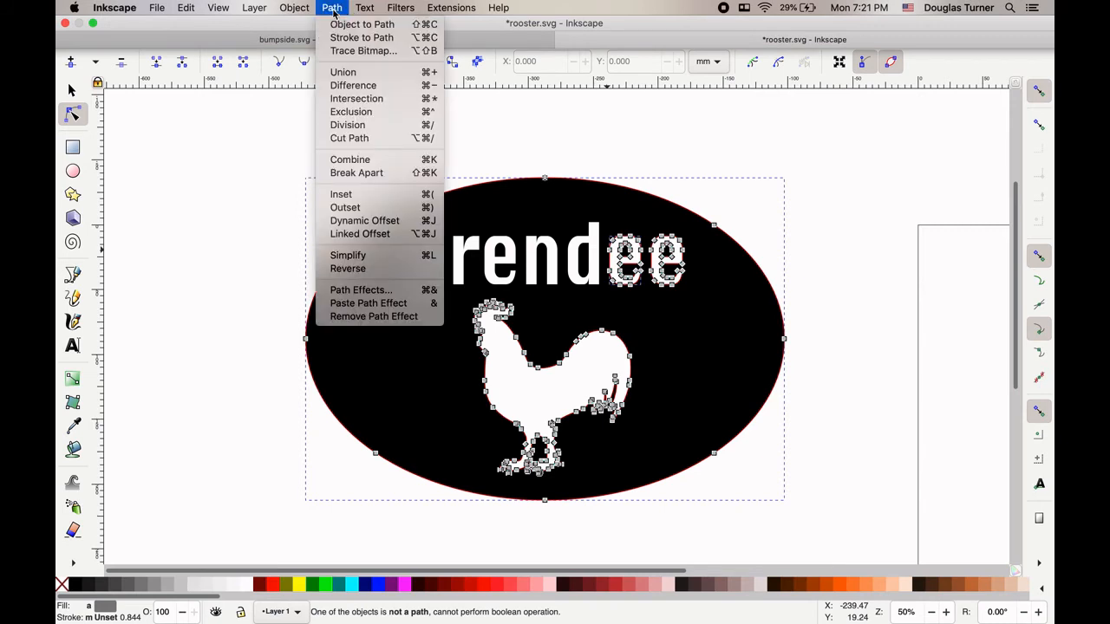
{"action": "left_click", "coordinate": [351, 85]}
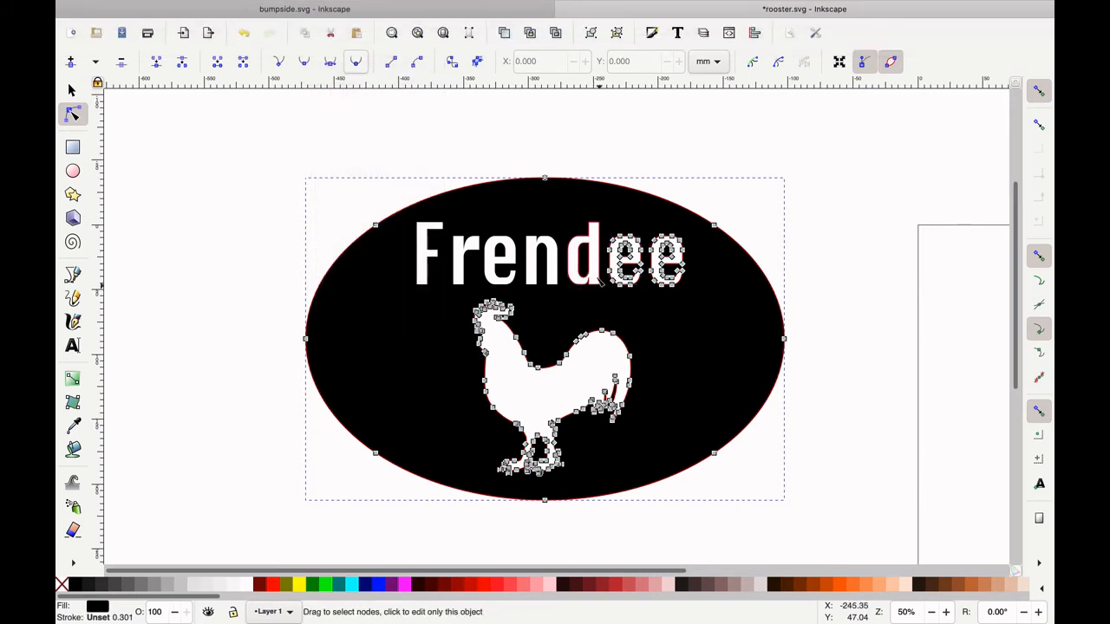
Step: Cut the letters "d" and "n" out of the ellipse one at a time with Difference
{"action": "left_click", "coordinate": [597, 276], "text": "shift"}
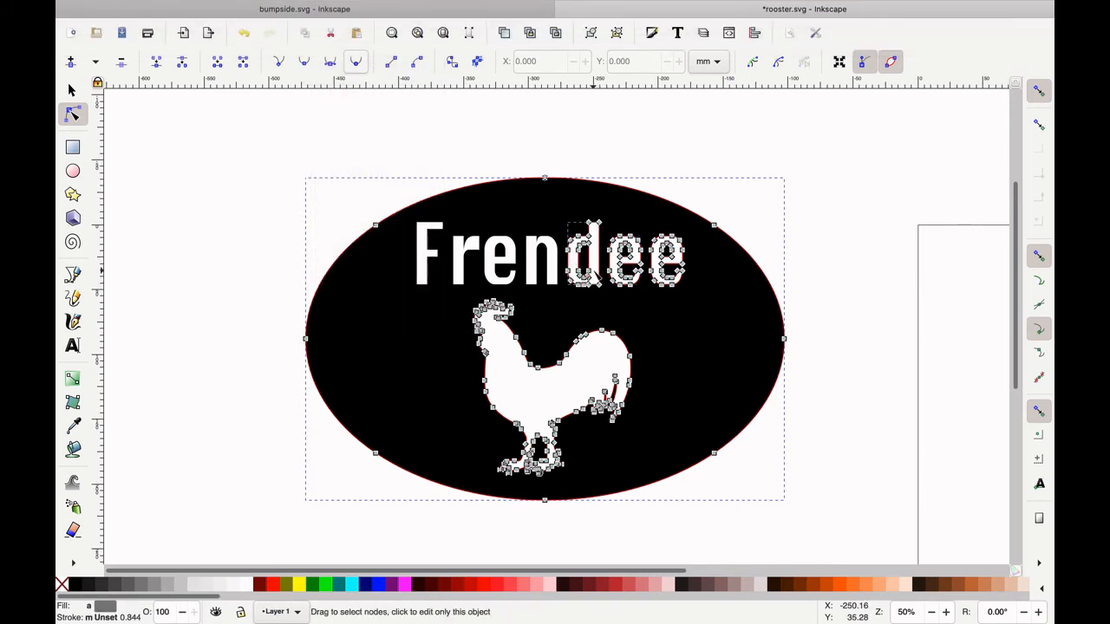
{"action": "left_click", "coordinate": [333, 8]}
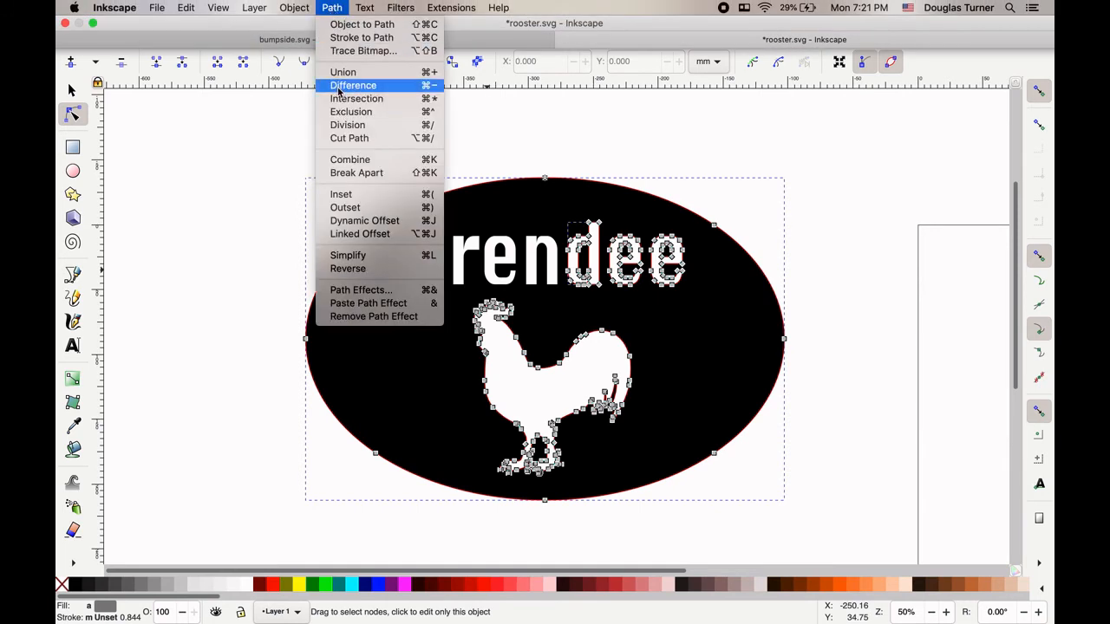
{"action": "left_click", "coordinate": [355, 85]}
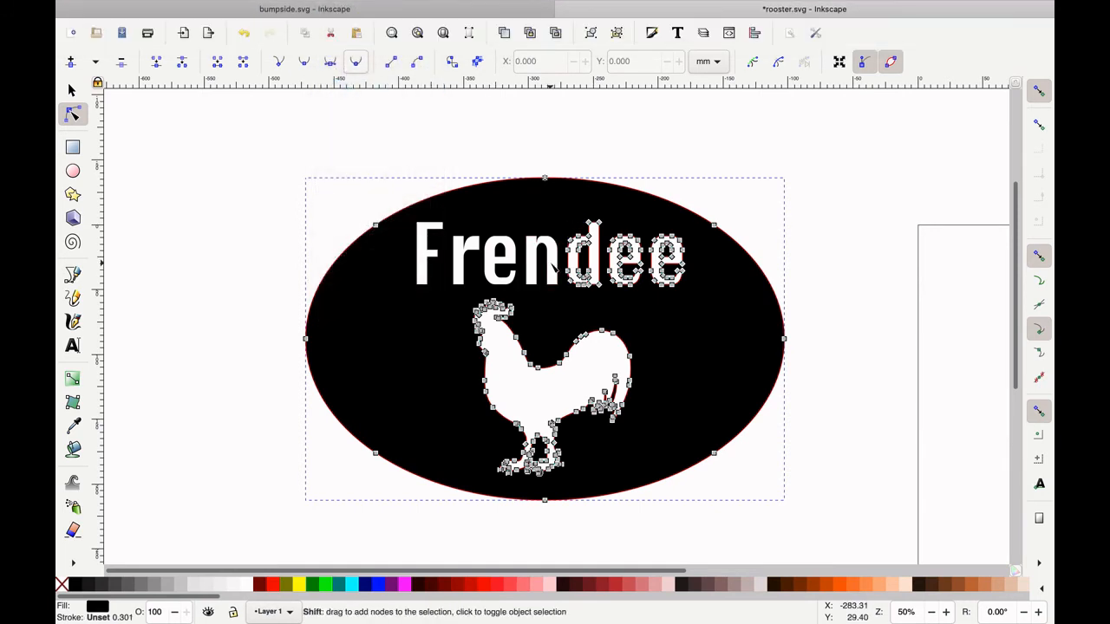
{"action": "left_click", "coordinate": [555, 267], "text": "shift"}
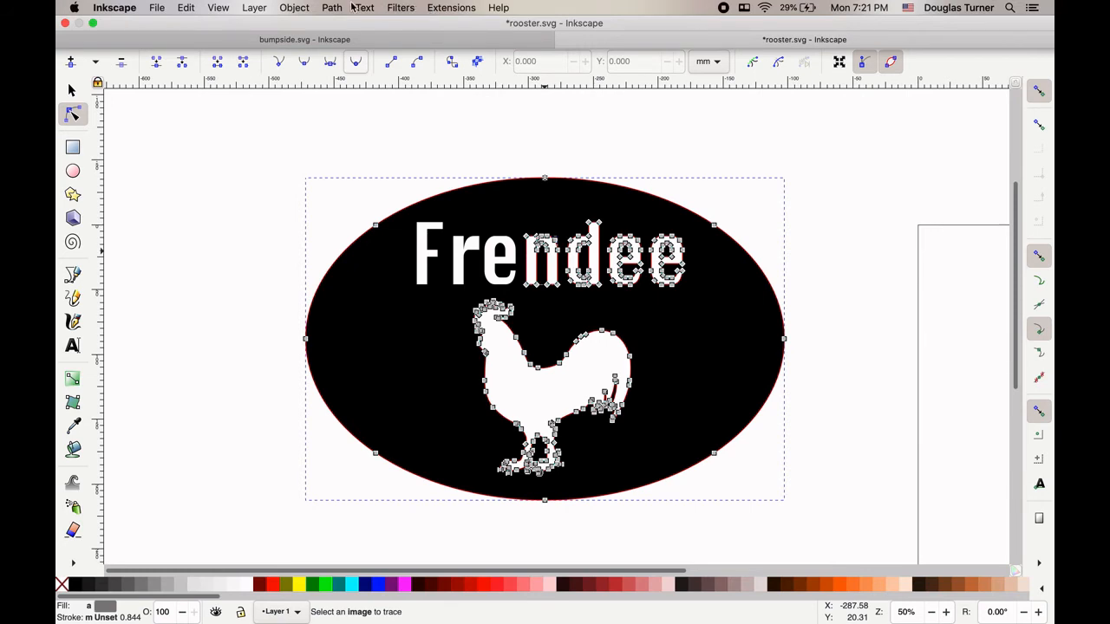
{"action": "left_click", "coordinate": [332, 7]}
{"action": "left_click", "coordinate": [356, 85]}
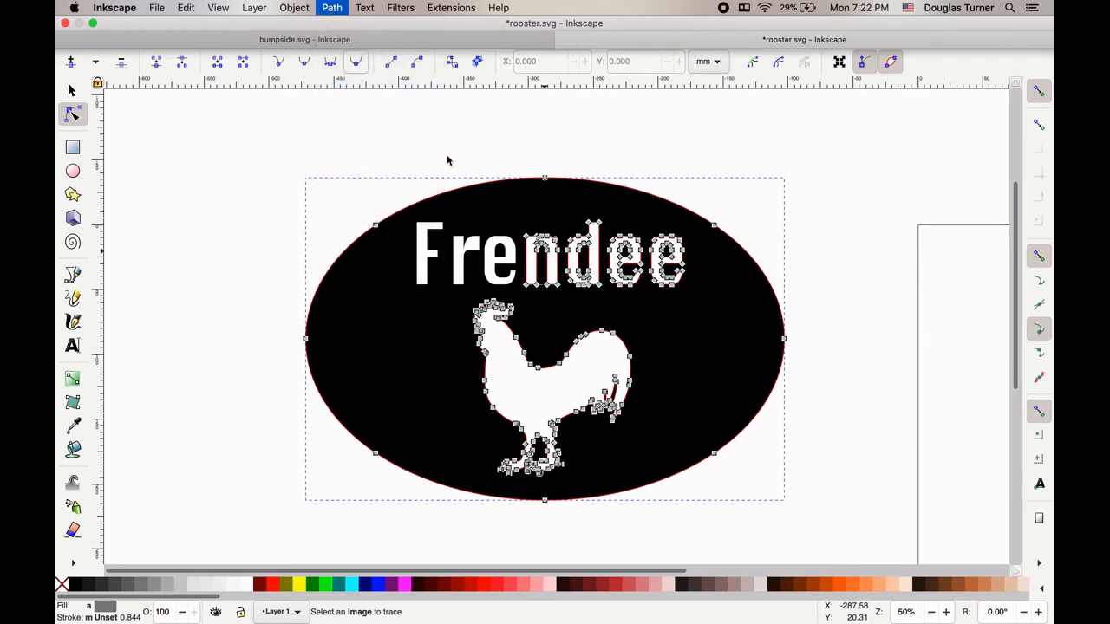
Step: Cut the first "e" and the "r" of "Frendee" out of the ellipse one at a time with Difference
{"action": "left_click", "coordinate": [502, 262]}
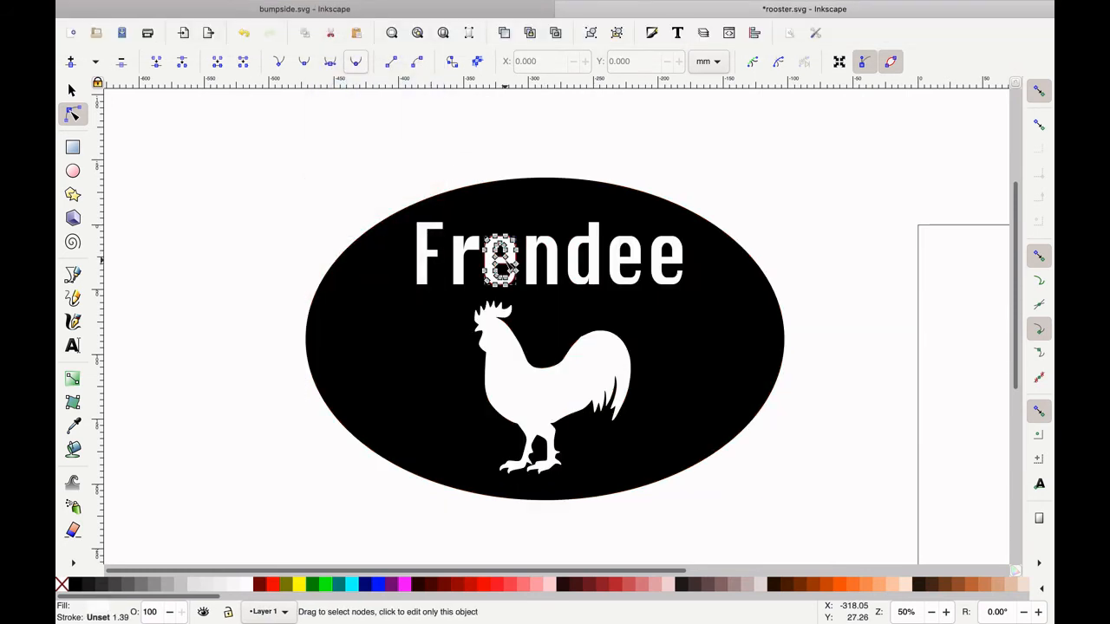
{"action": "left_click", "coordinate": [652, 321]}
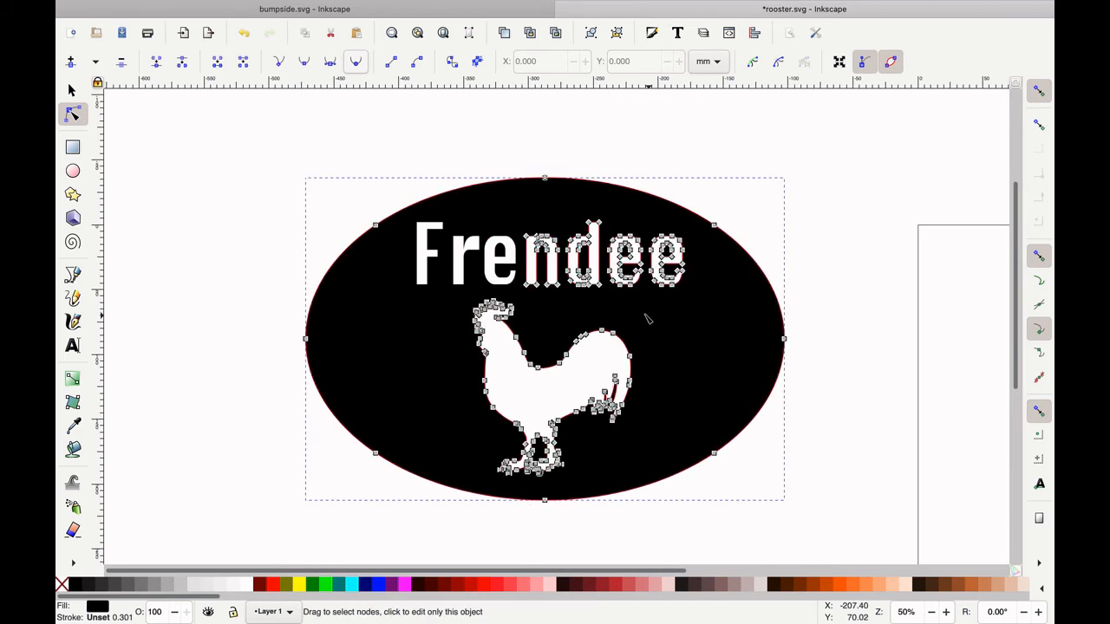
{"action": "left_click", "coordinate": [500, 265], "text": "shift"}
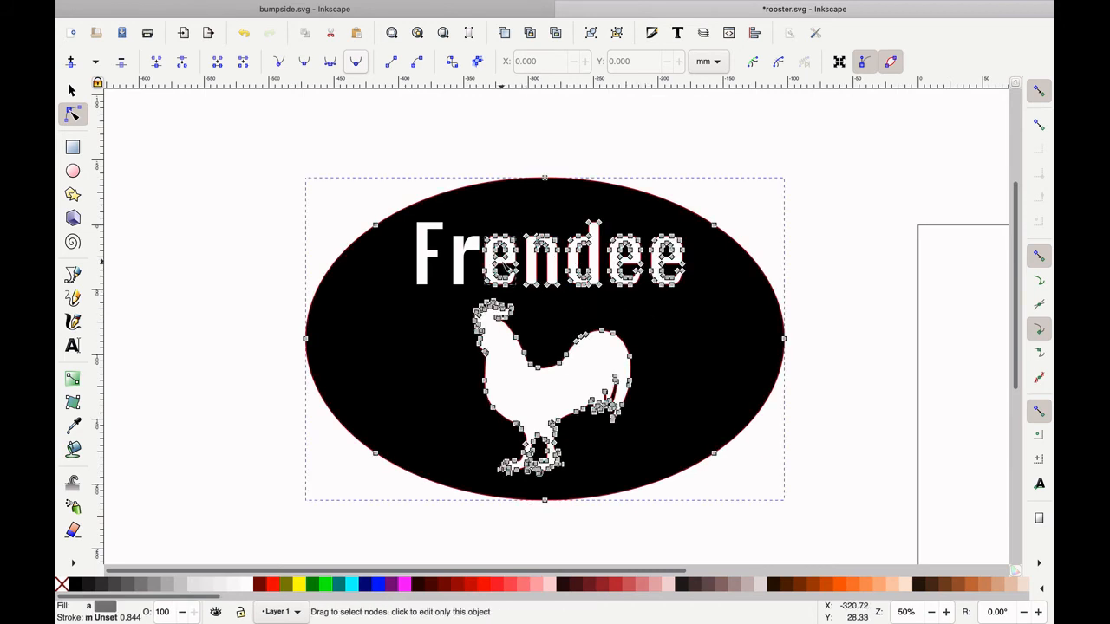
{"action": "left_click", "coordinate": [332, 7]}
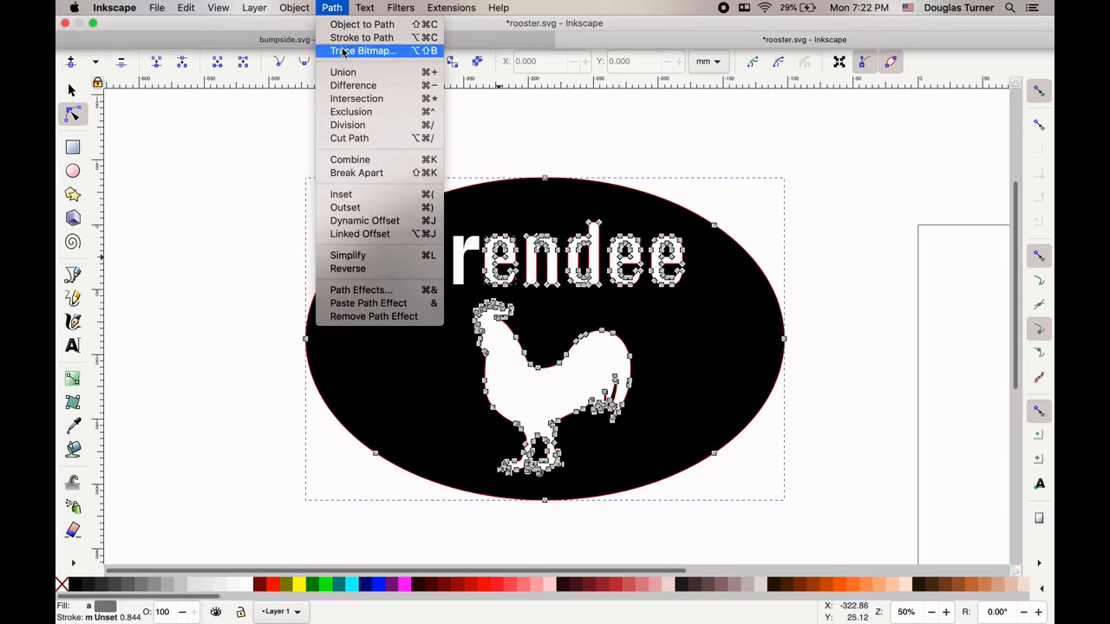
{"action": "left_click", "coordinate": [346, 85]}
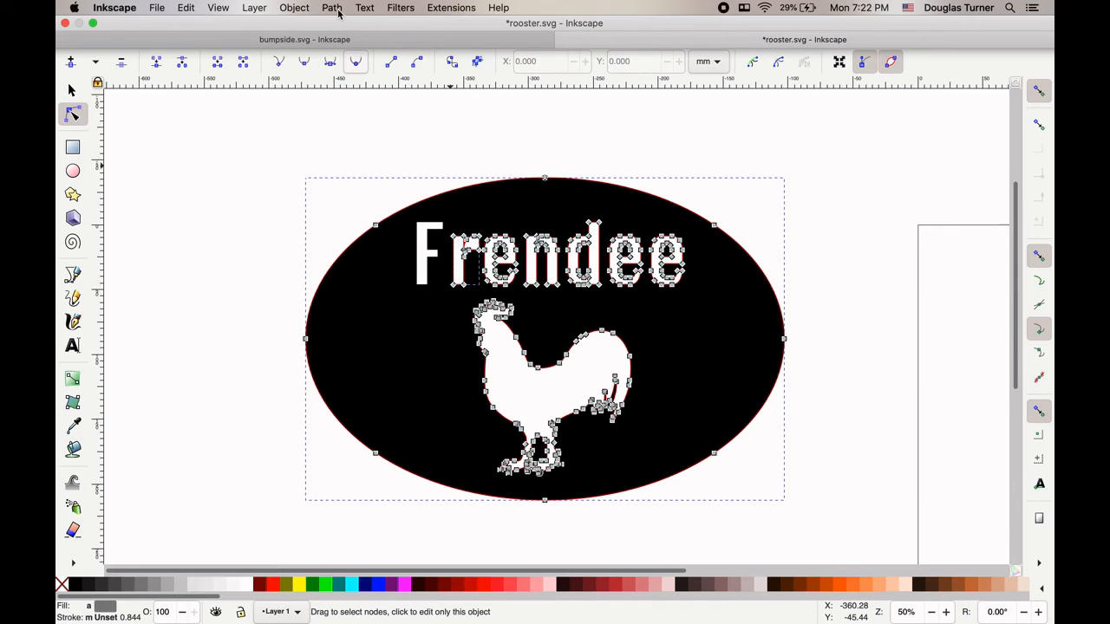
{"action": "left_click", "coordinate": [338, 10]}
{"action": "left_click", "coordinate": [349, 85]}
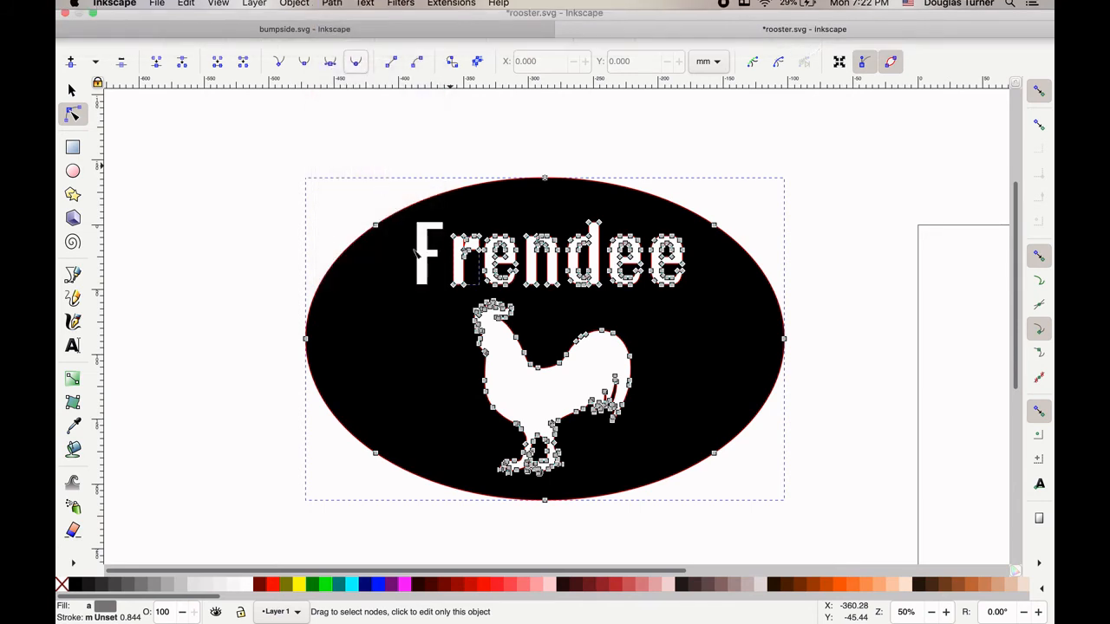
Step: Cut the letter "F" out of the ellipse with Difference, check the nodes of the combined shape and clear the selection
{"action": "left_click", "coordinate": [424, 277], "text": "shift"}
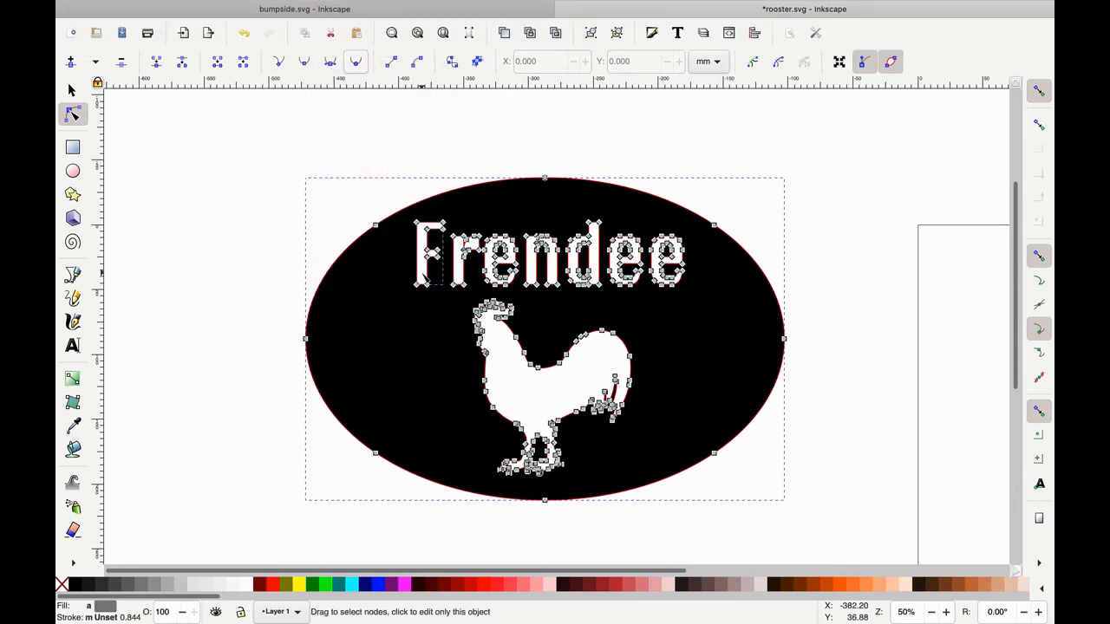
{"action": "left_click", "coordinate": [332, 8]}
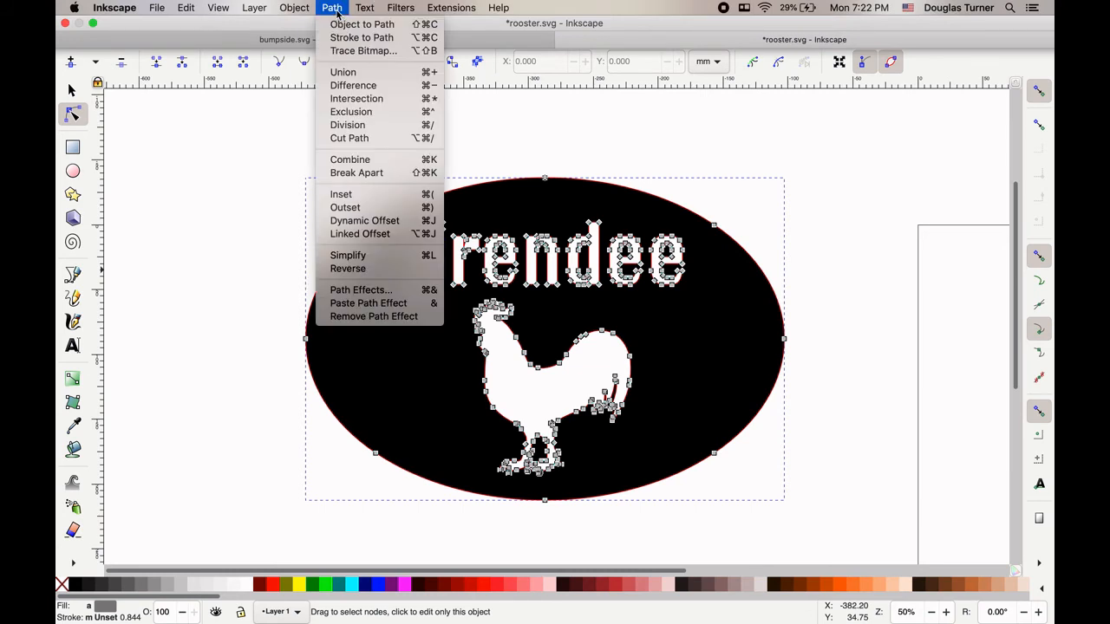
{"action": "left_click", "coordinate": [360, 89]}
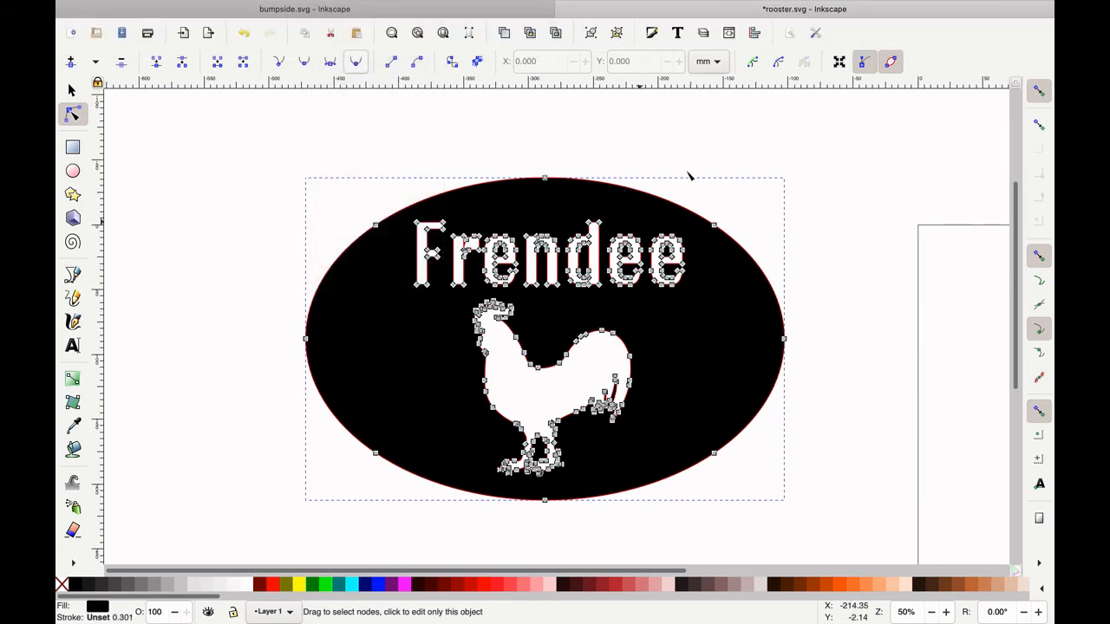
{"action": "left_click", "coordinate": [859, 313]}
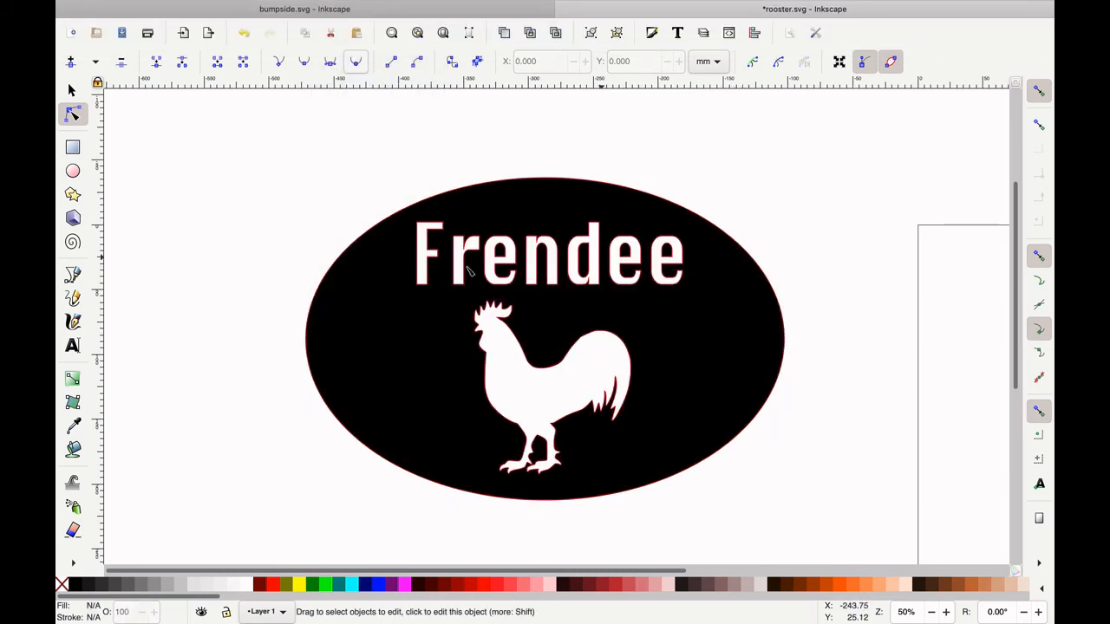
{"action": "left_click", "coordinate": [708, 329]}
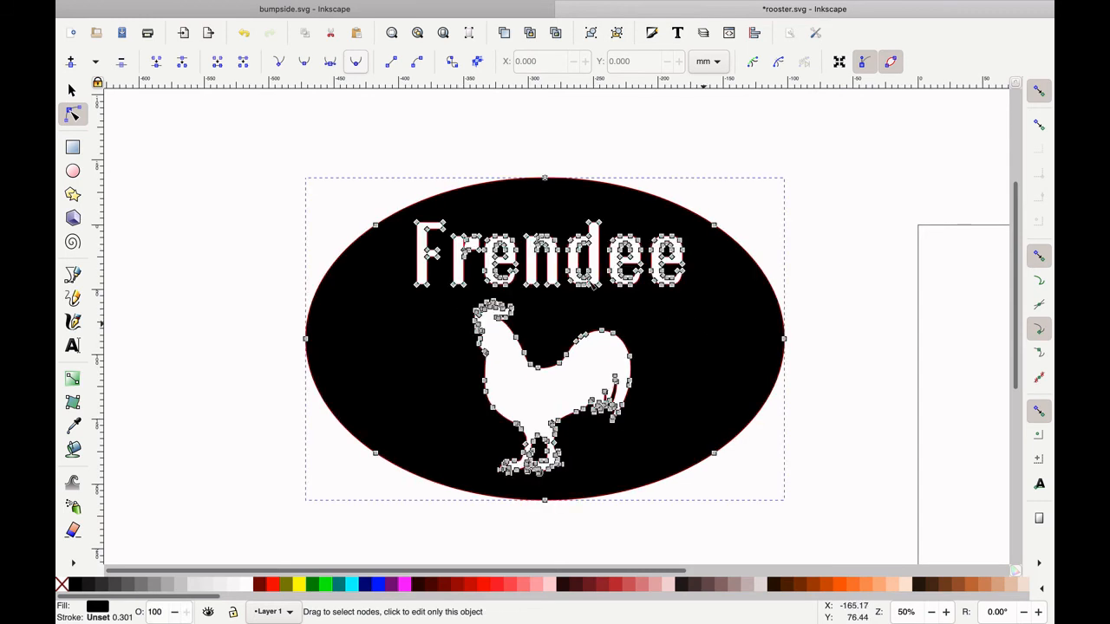
{"action": "left_click", "coordinate": [805, 266]}
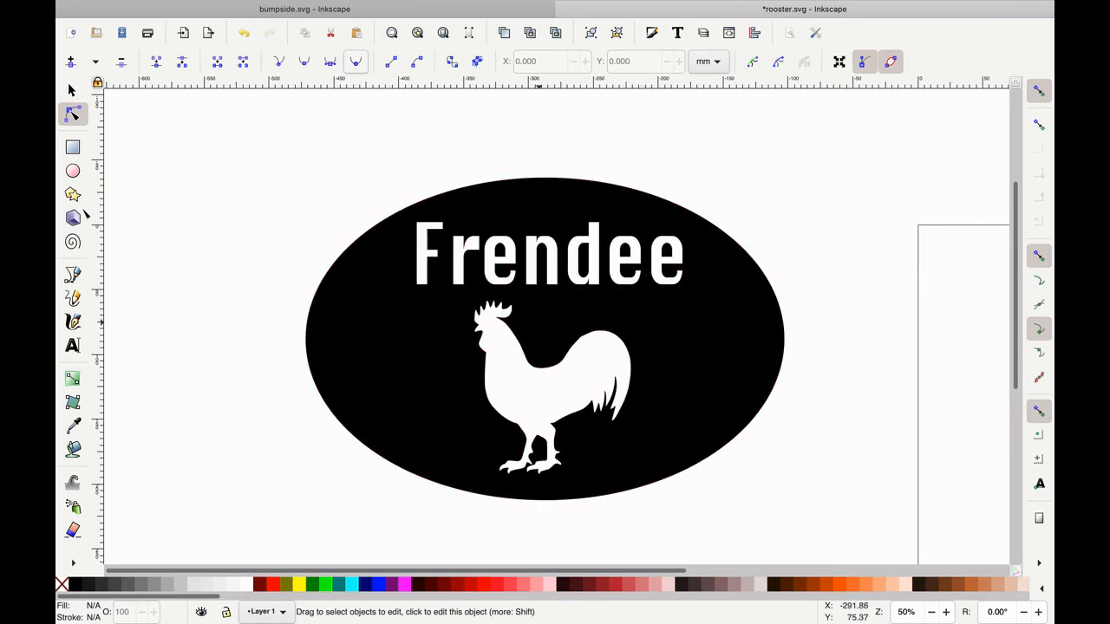
Step: Draw a black-filled rectangle about 15 mm wide and 52 mm high beside the ellipse and move it over the first "e"
{"action": "left_click", "coordinate": [72, 147]}
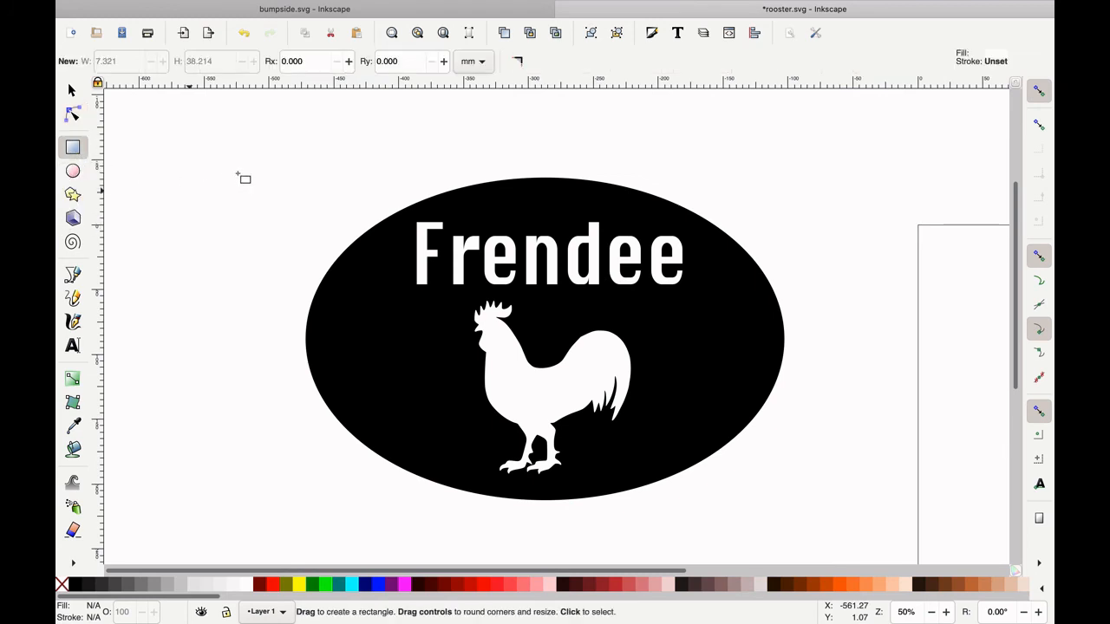
{"action": "left_click_drag", "start_coordinate": [249, 230], "coordinate": [266, 237]}
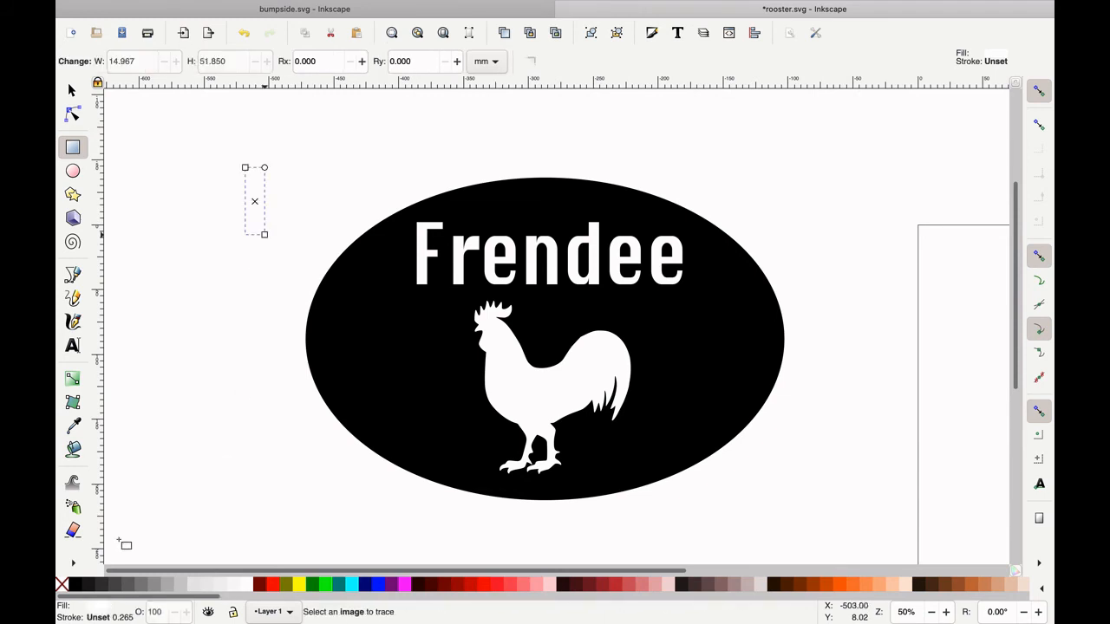
{"action": "left_click", "coordinate": [77, 587]}
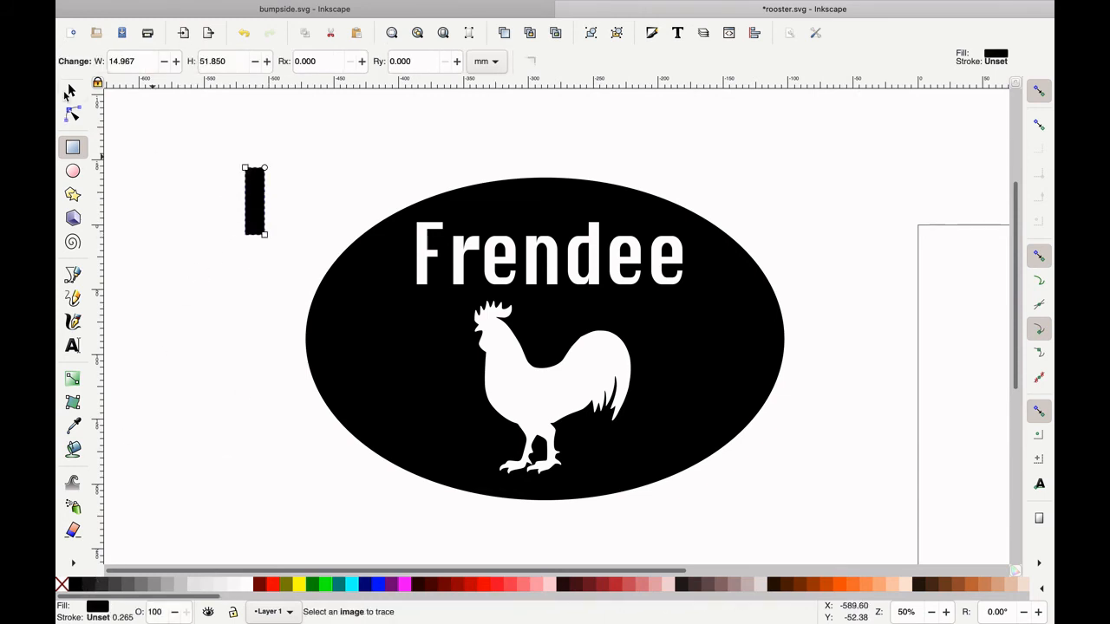
{"action": "left_click", "coordinate": [72, 90]}
{"action": "left_click_drag", "start_coordinate": [261, 204], "coordinate": [535, 298]}
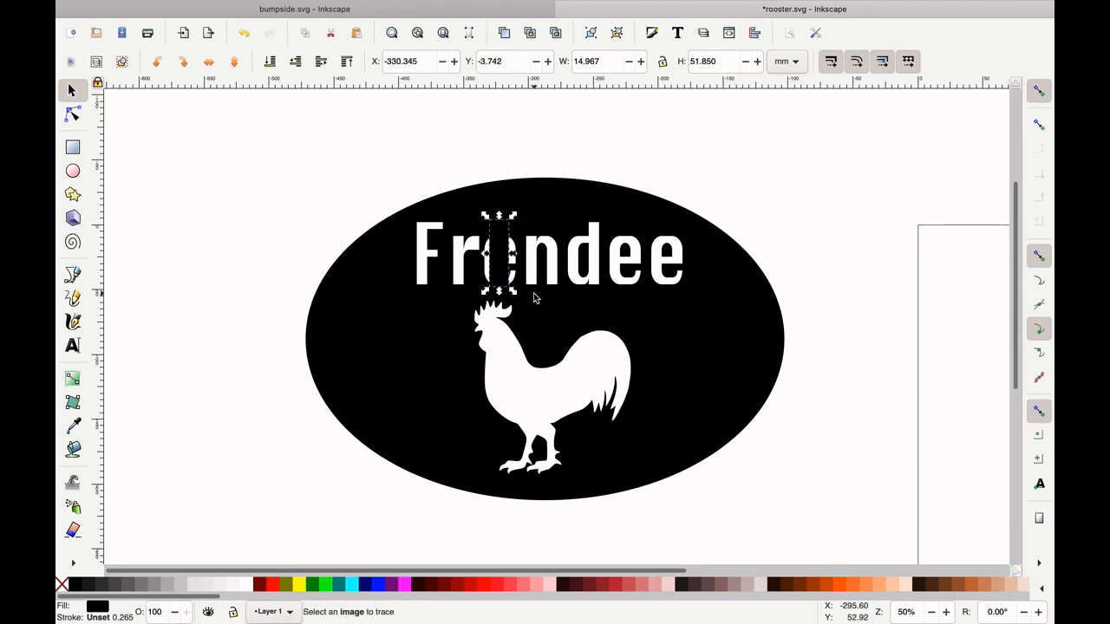
Step: Shrink the rectangle to about 4.45 by 16.78 mm and position it as a vertical bridge across the crossbar of the first "e"
{"action": "scroll", "coordinate": [498, 308], "scroll_direction": "left", "scroll_amount": 2}
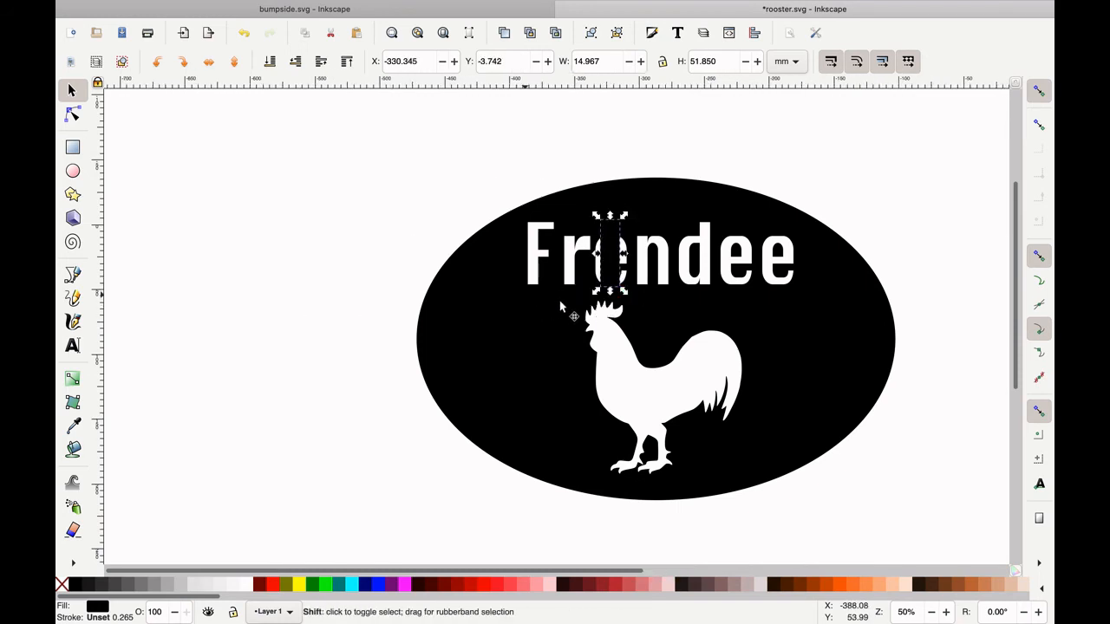
{"action": "scroll", "coordinate": [607, 291], "scroll_direction": "up", "scroll_amount": 1}
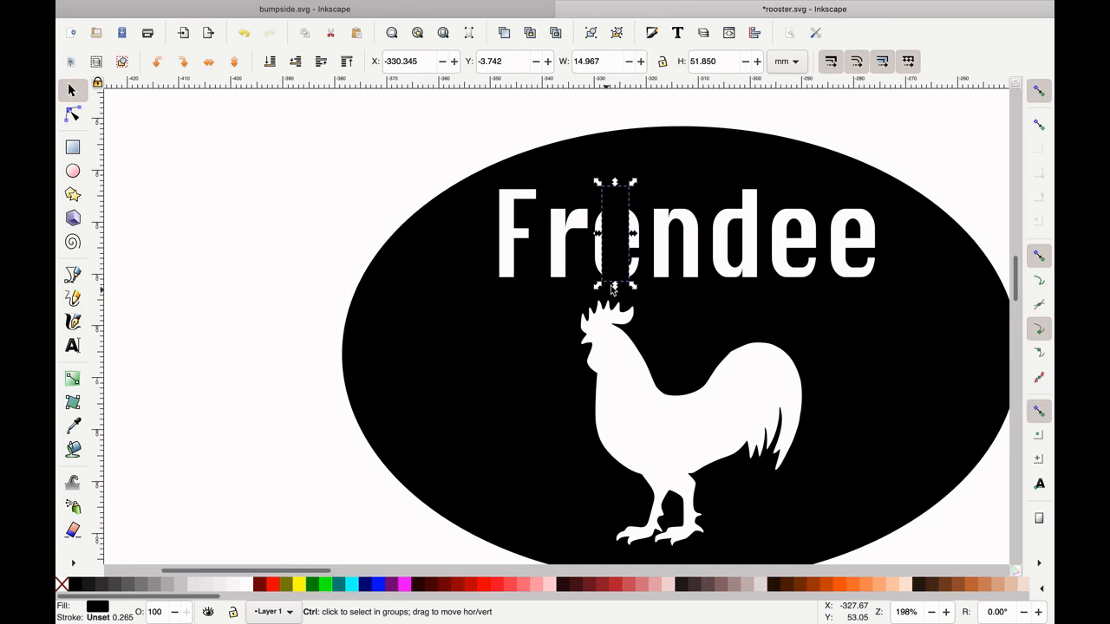
{"action": "scroll", "coordinate": [611, 289], "scroll_direction": "up", "scroll_amount": 1}
{"action": "scroll", "coordinate": [659, 297], "scroll_direction": "up", "scroll_amount": 1}
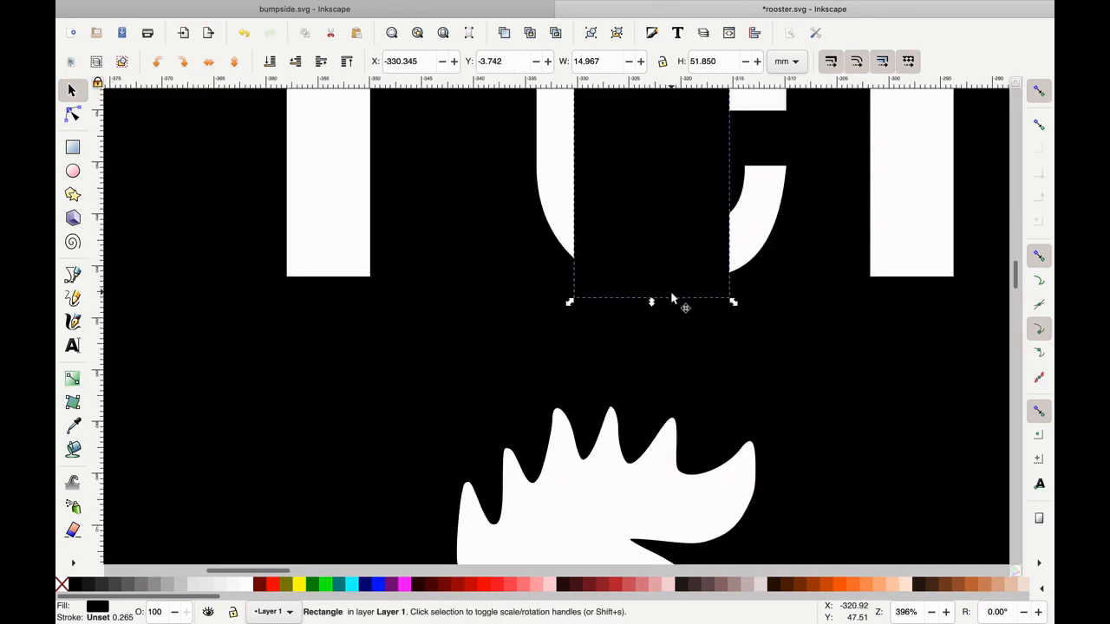
{"action": "scroll", "coordinate": [673, 300], "scroll_direction": "up", "scroll_amount": 3}
{"action": "scroll", "coordinate": [672, 298], "scroll_direction": "down", "scroll_amount": 1}
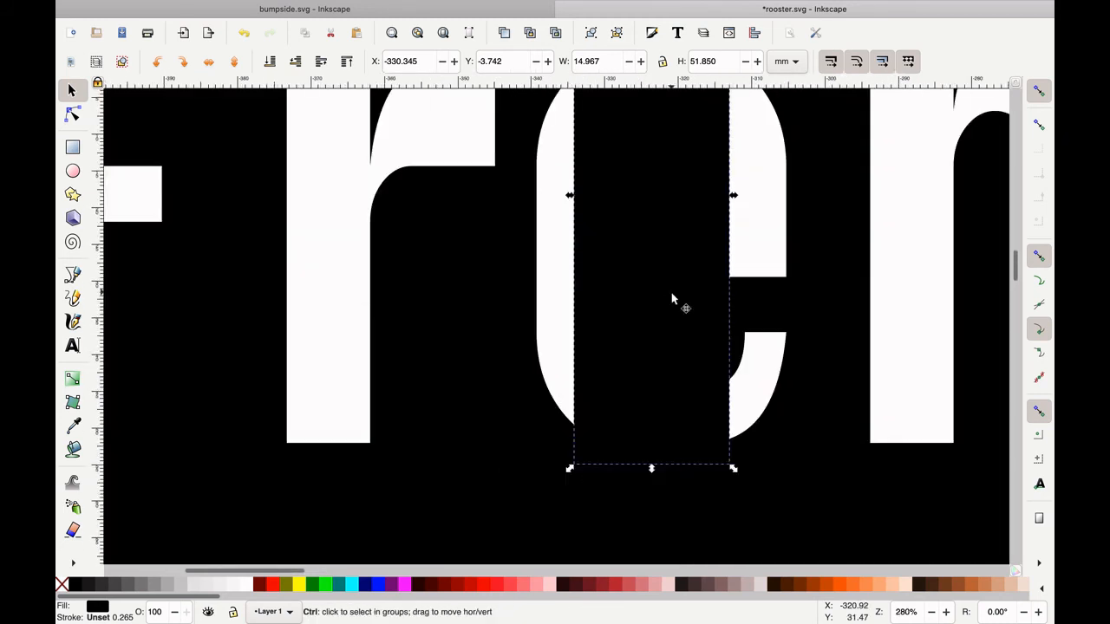
{"action": "scroll", "coordinate": [671, 299], "scroll_direction": "down", "scroll_amount": 2}
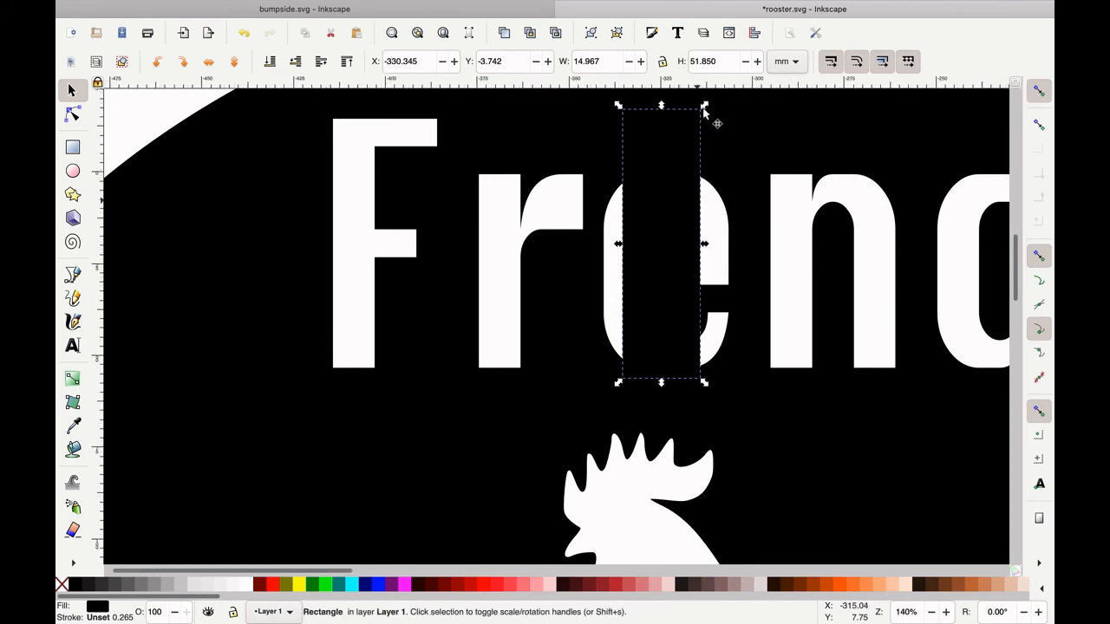
{"action": "mouse_move", "coordinate": [701, 155]}
{"action": "left_mouse_down"}
{"action": "mouse_move", "coordinate": [660, 289]}
{"action": "mouse_move", "coordinate": [677, 273]}
{"action": "mouse_move", "coordinate": [675, 283]}
{"action": "left_mouse_up"}
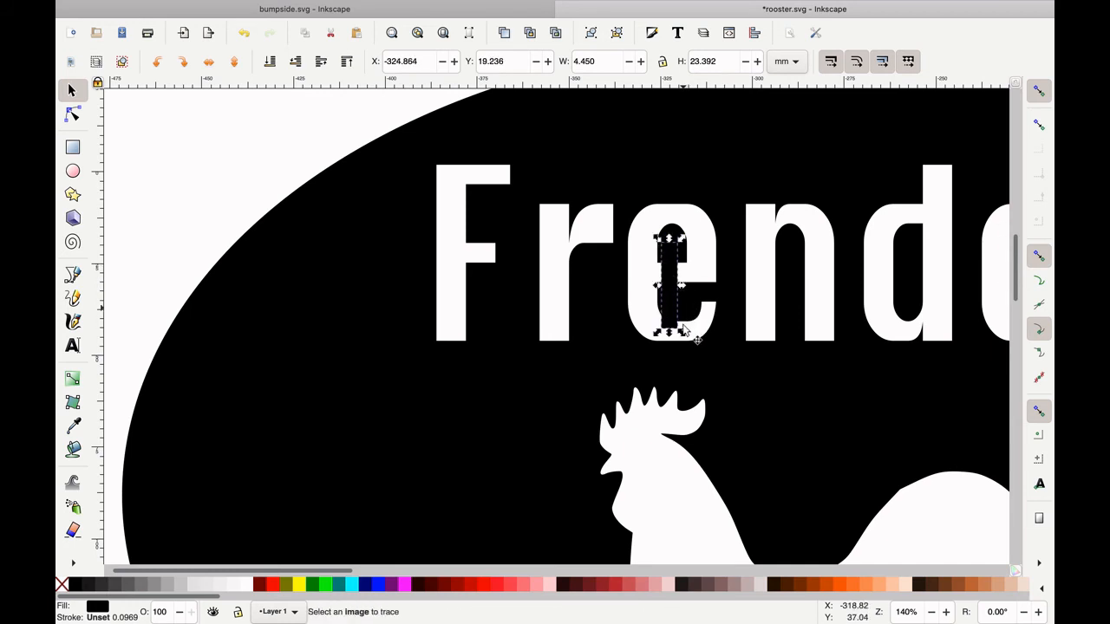
{"action": "left_click_drag", "start_coordinate": [669, 336], "coordinate": [696, 311]}
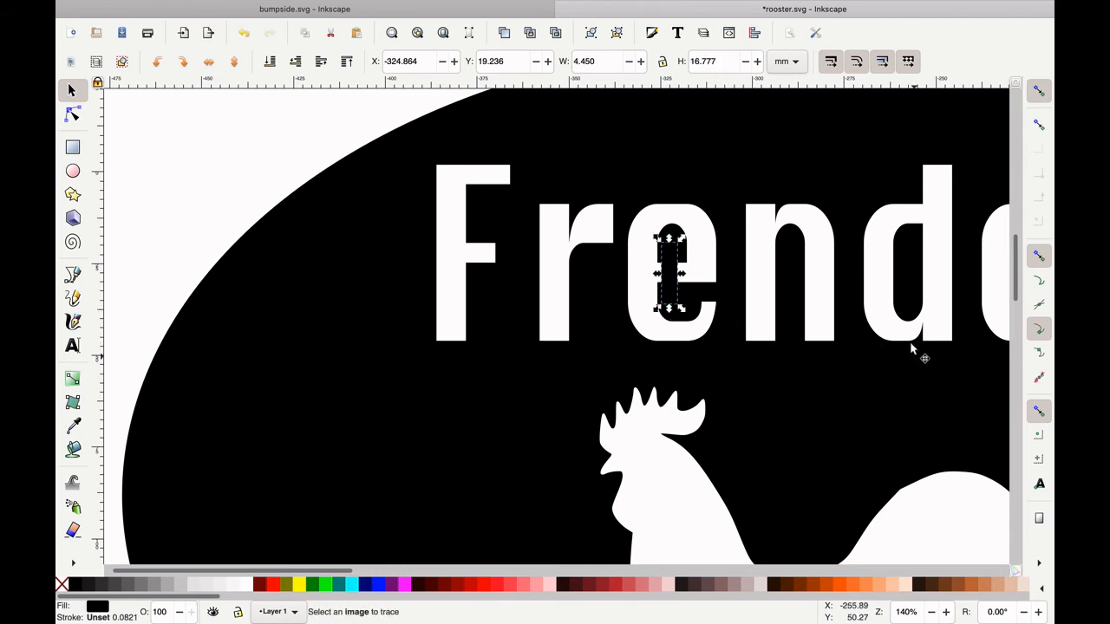
Step: Paste copies of the bridge bar onto the base of the "d" and the last two "e"s, aligning the bars inside both "e"s
{"action": "key", "text": "ctrl+v"}
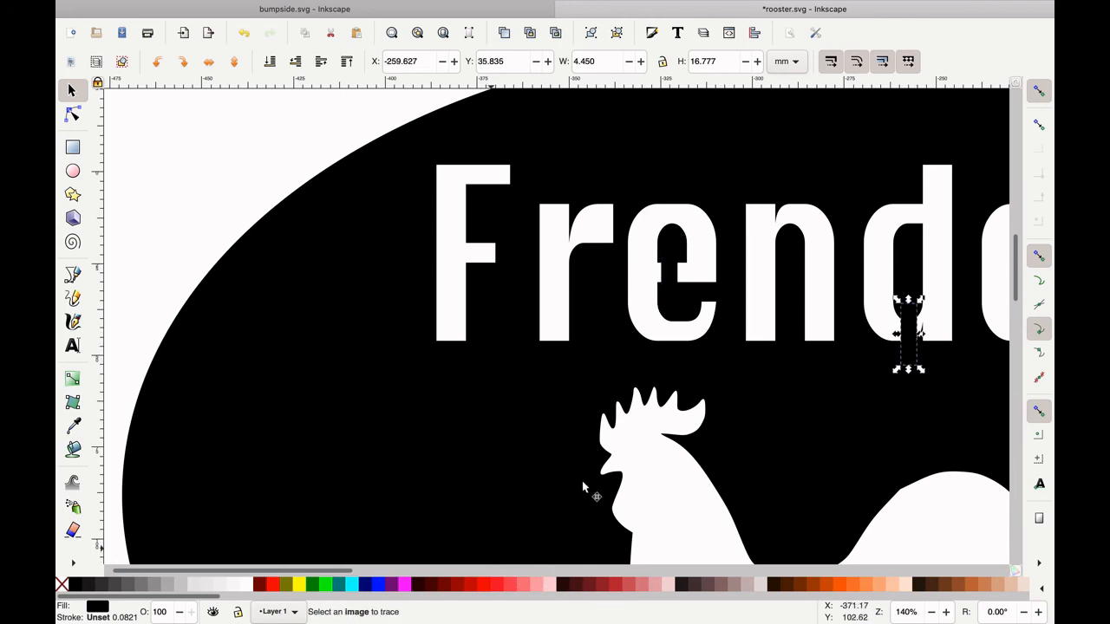
{"action": "scroll", "coordinate": [594, 465], "scroll_direction": "right", "scroll_amount": 5}
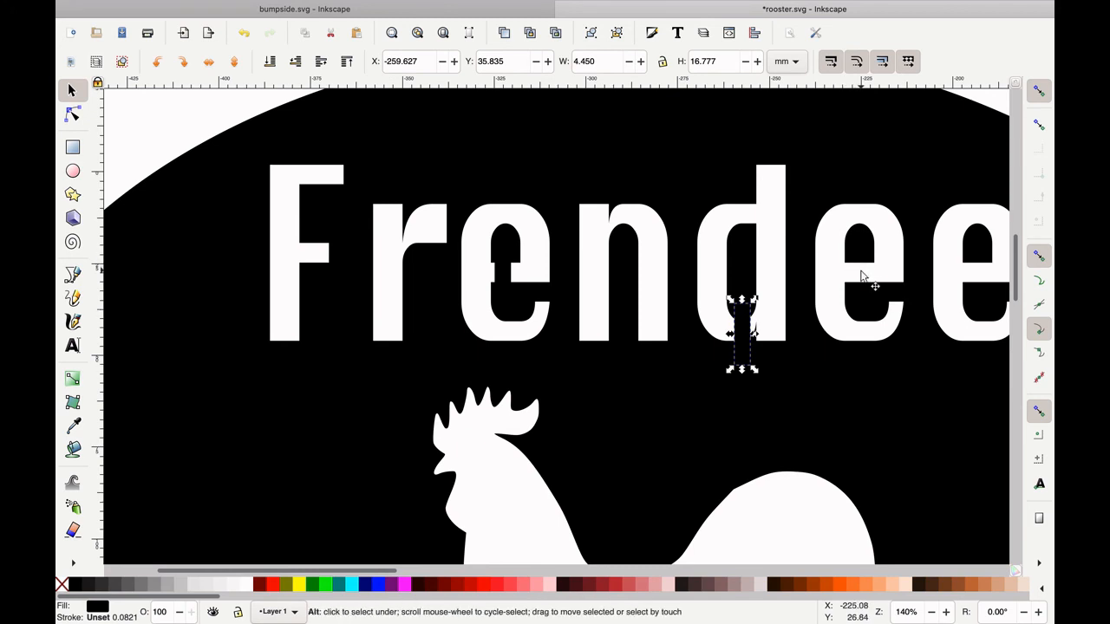
{"action": "key", "text": "ctrl+v"}
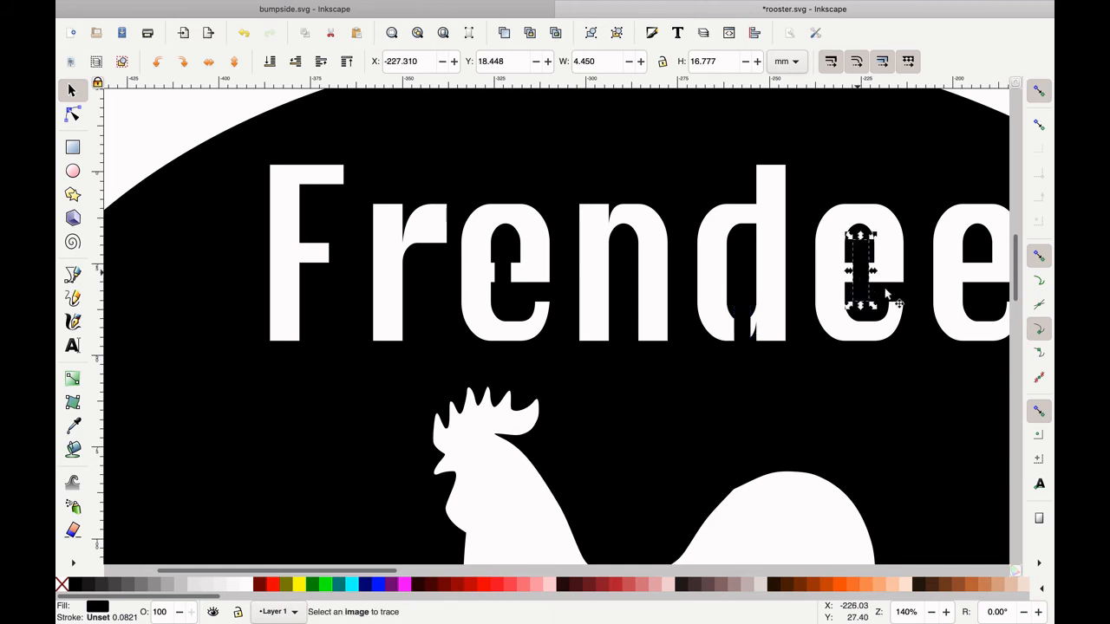
{"action": "key", "text": "ctrl+v"}
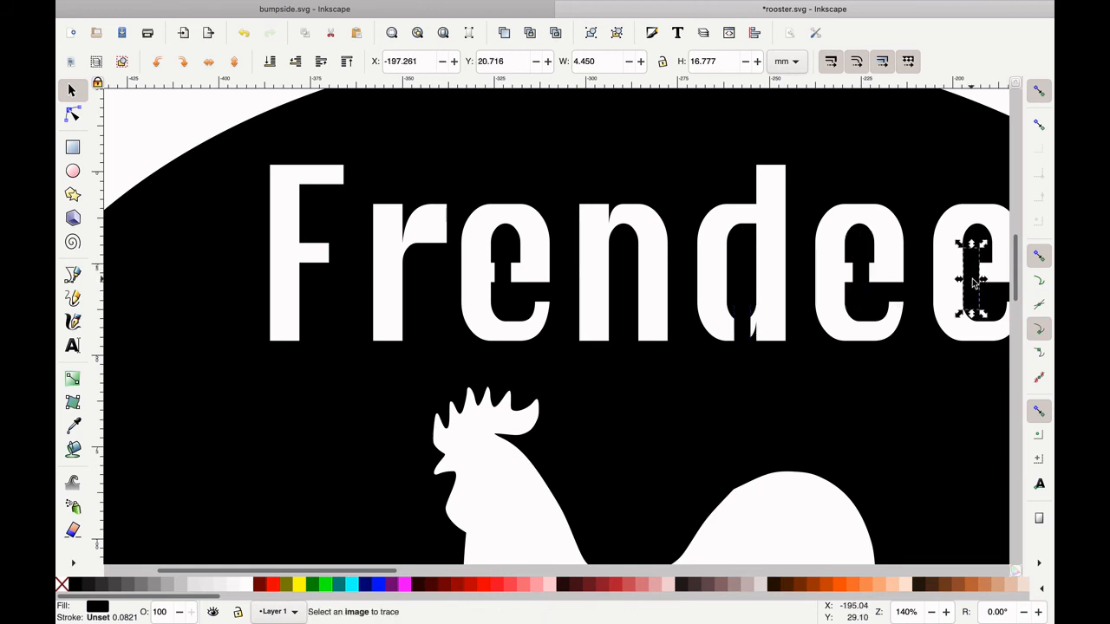
{"action": "left_click_drag", "start_coordinate": [978, 282], "coordinate": [983, 282]}
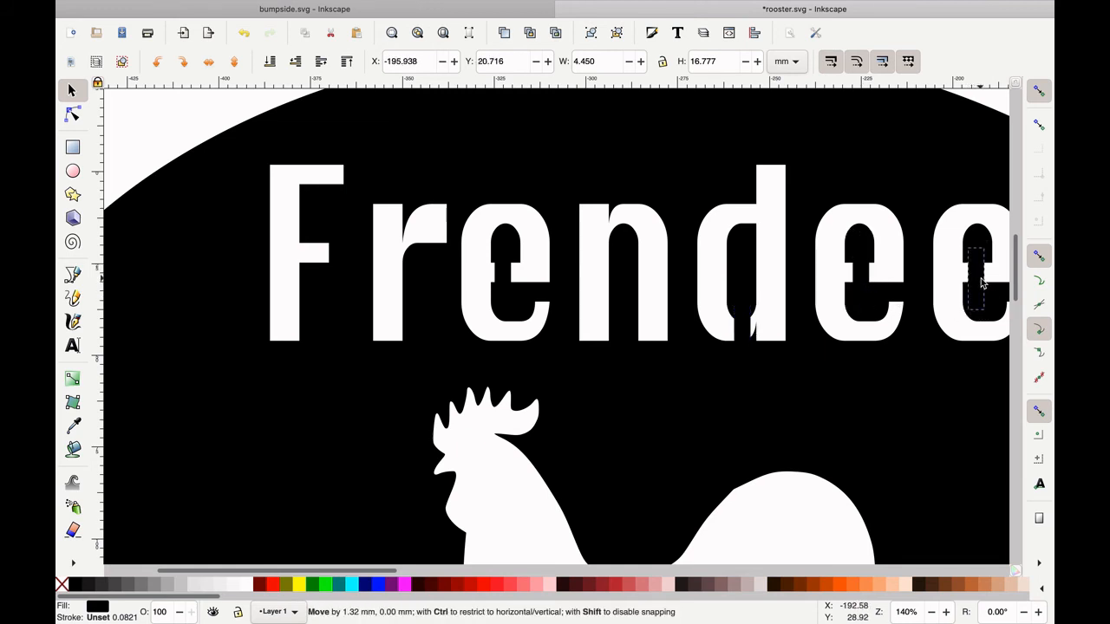
{"action": "left_click", "coordinate": [865, 278]}
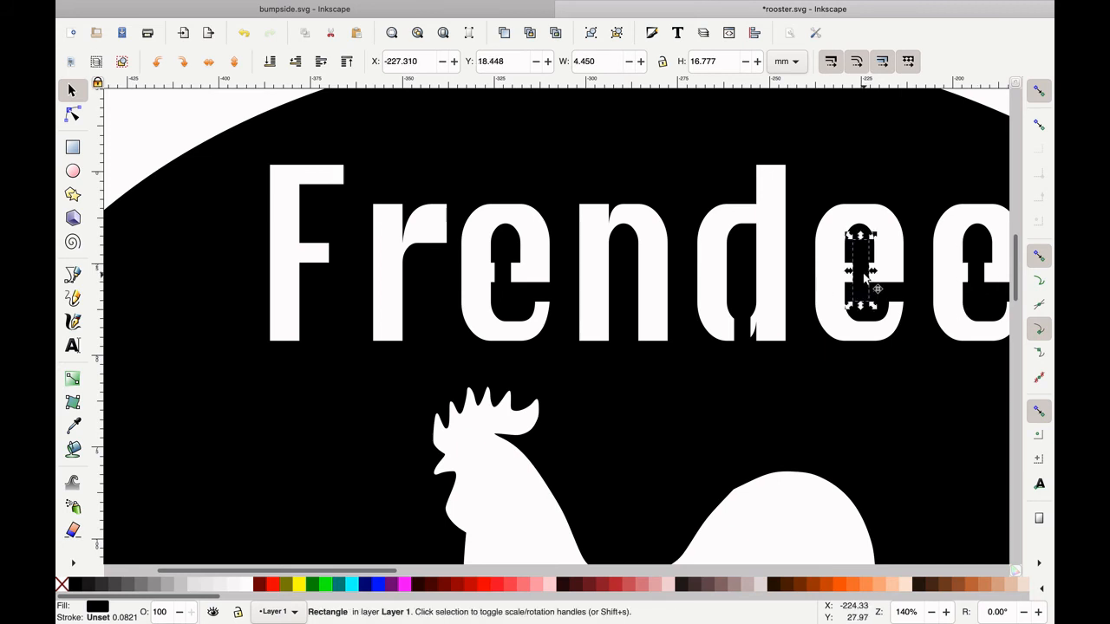
{"action": "left_click_drag", "start_coordinate": [861, 276], "coordinate": [854, 278]}
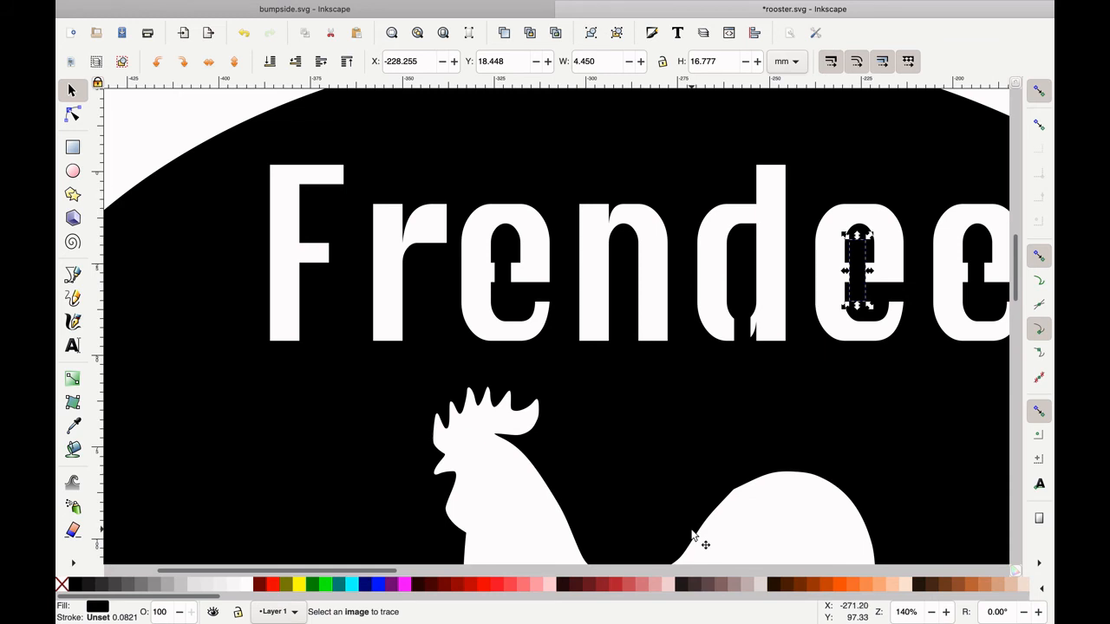
Step: Try to merge the ellipse, lettering and all bridge bars with Union, then clear the selection
{"action": "scroll", "coordinate": [692, 534], "scroll_direction": "right", "scroll_amount": 2}
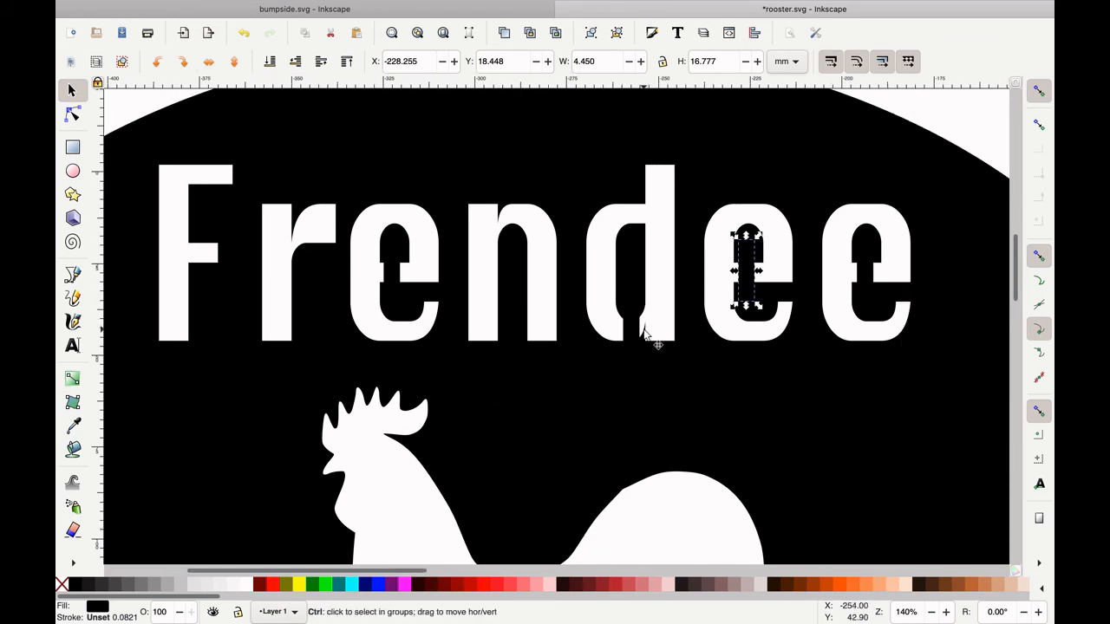
{"action": "scroll", "coordinate": [642, 332], "scroll_direction": "down", "scroll_amount": 1, "text": "ctrl"}
{"action": "scroll", "coordinate": [643, 332], "scroll_direction": "down", "scroll_amount": 3, "text": "ctrl"}
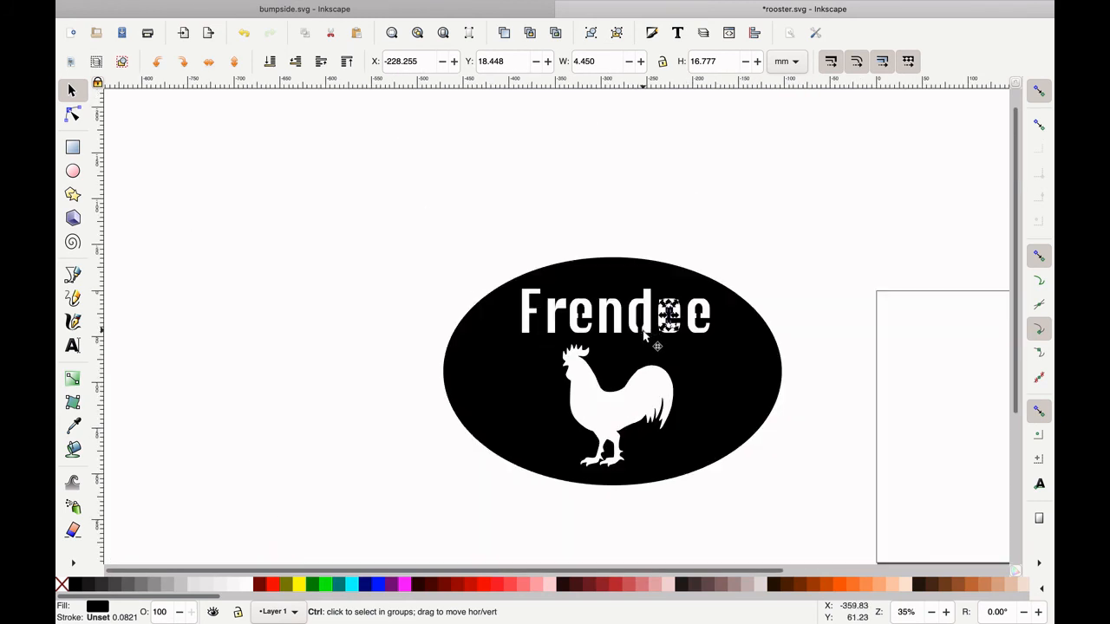
{"action": "left_click", "coordinate": [700, 236]}
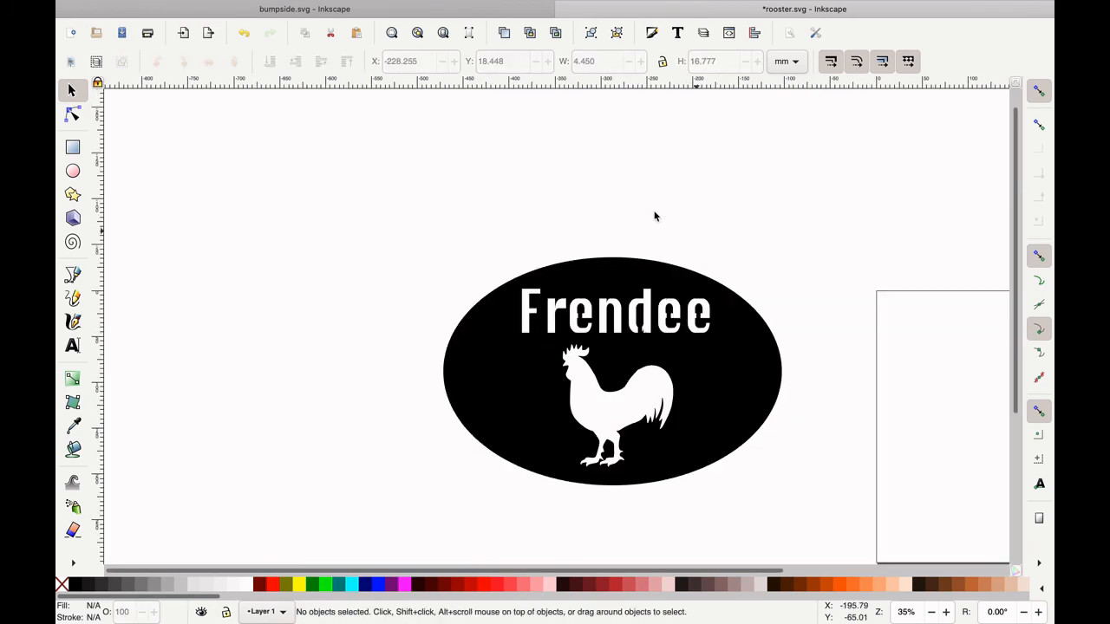
{"action": "left_click_drag", "start_coordinate": [368, 189], "coordinate": [818, 492]}
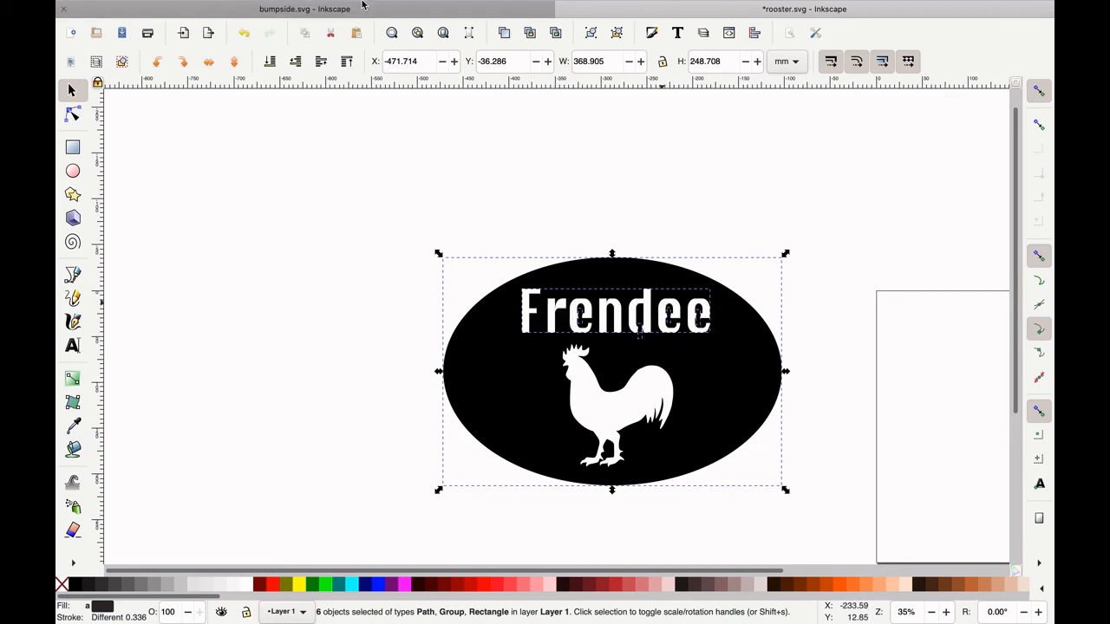
{"action": "left_click", "coordinate": [333, 9]}
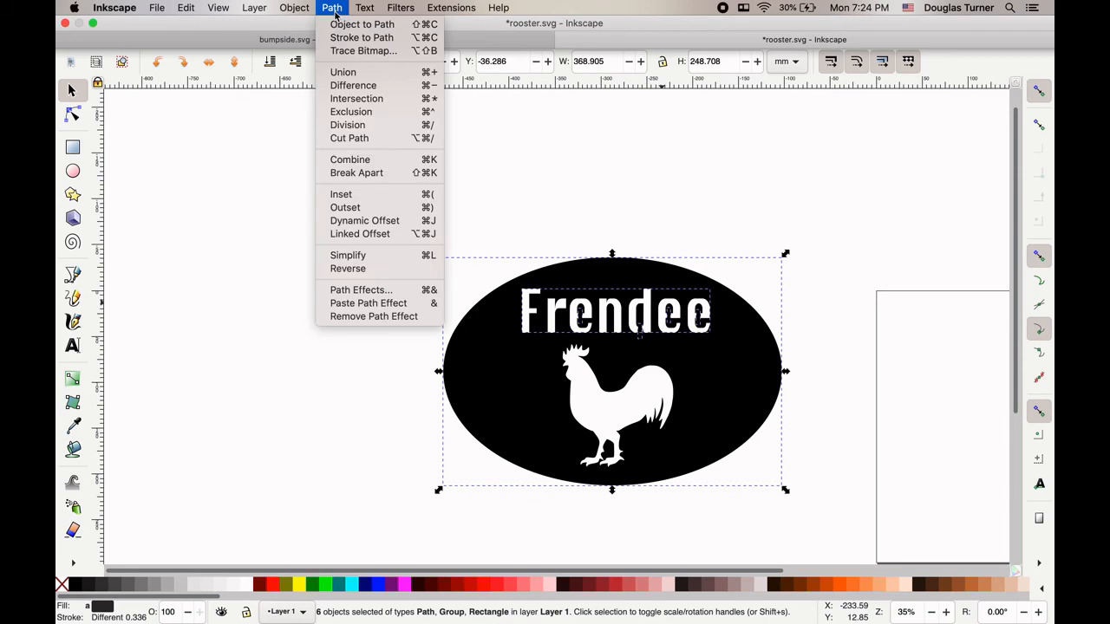
{"action": "left_click", "coordinate": [350, 71]}
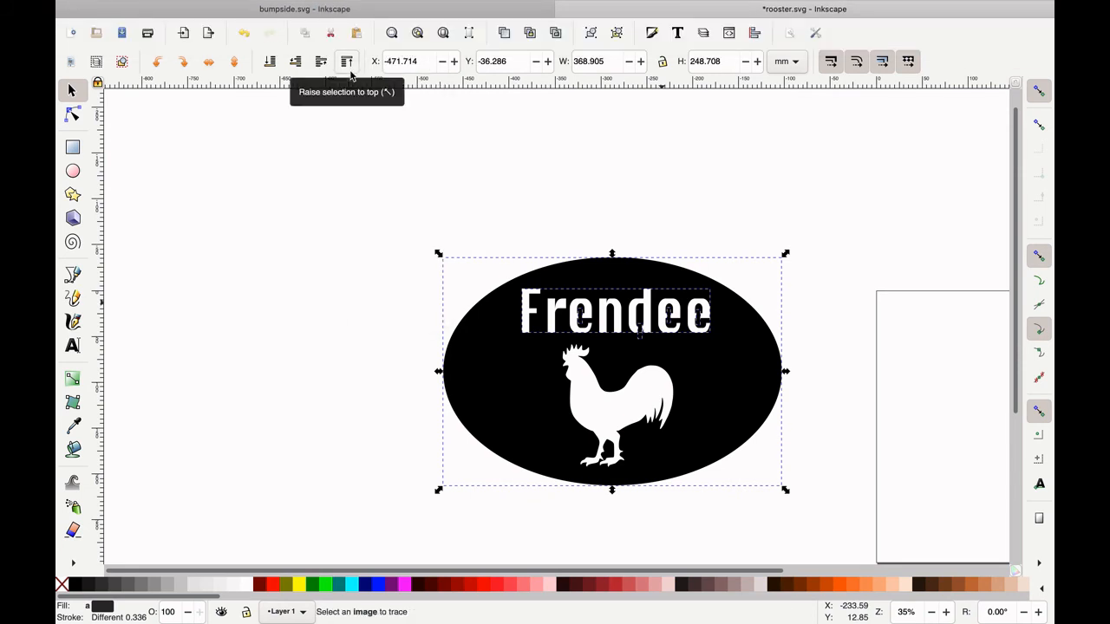
{"action": "left_click", "coordinate": [563, 333]}
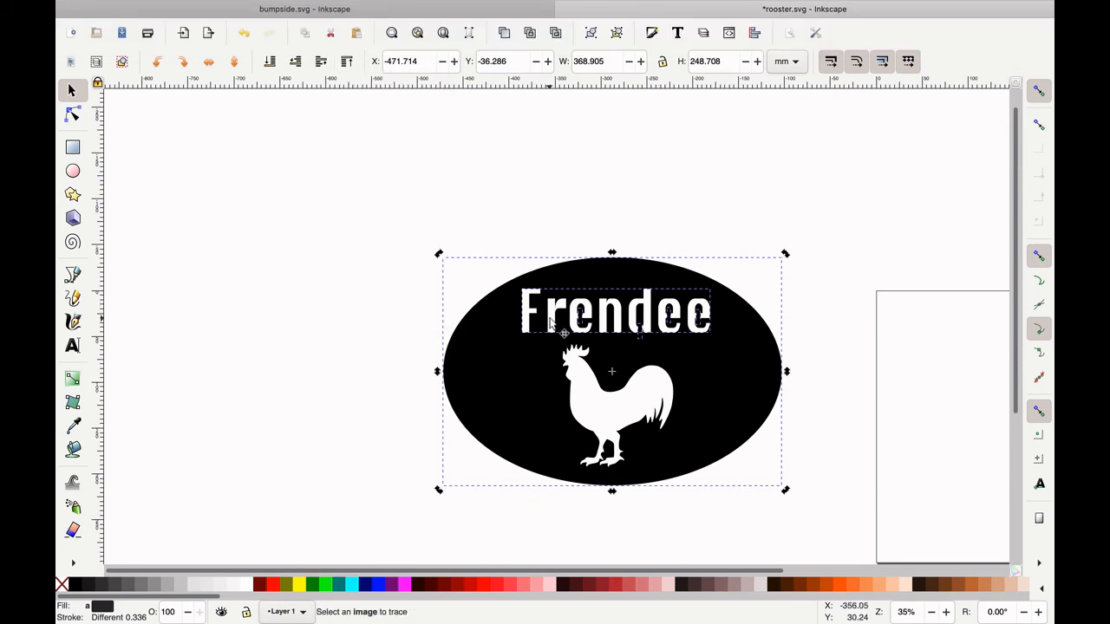
{"action": "left_click", "coordinate": [529, 189]}
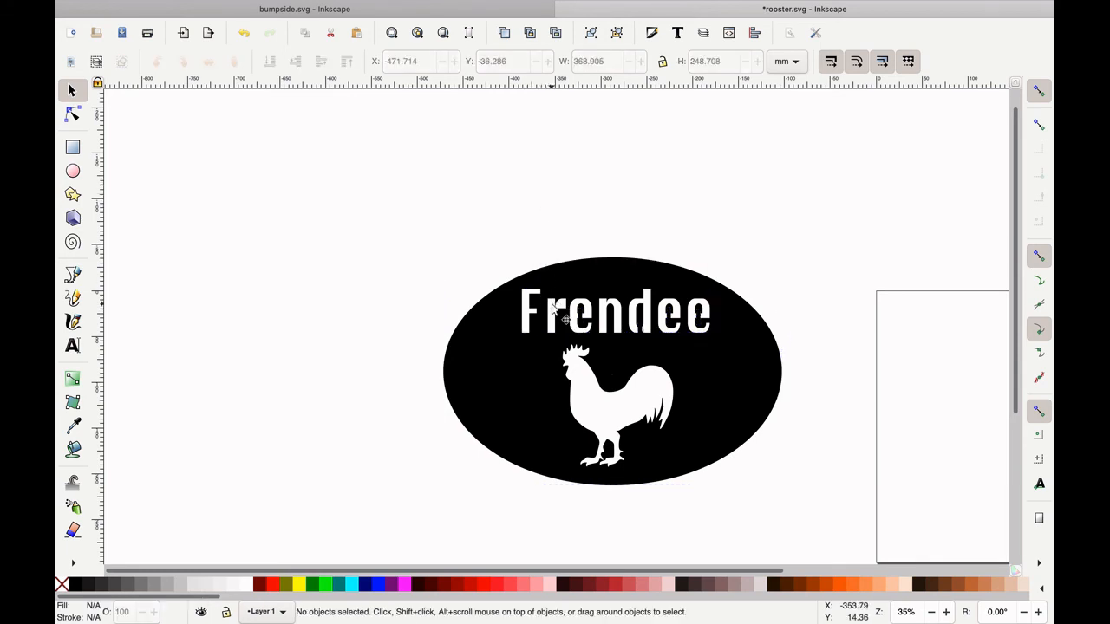
Step: Move the ellipse aside to check whether the bridge bars are attached, and undo the move
{"action": "left_click", "coordinate": [552, 310]}
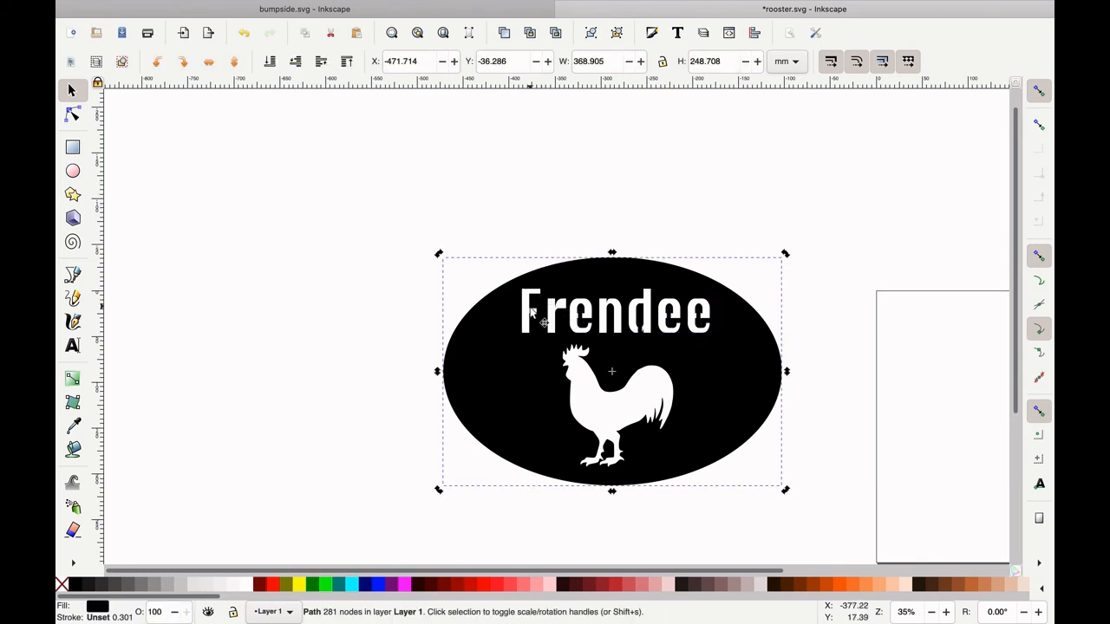
{"action": "left_click", "coordinate": [704, 326]}
{"action": "left_click", "coordinate": [730, 356]}
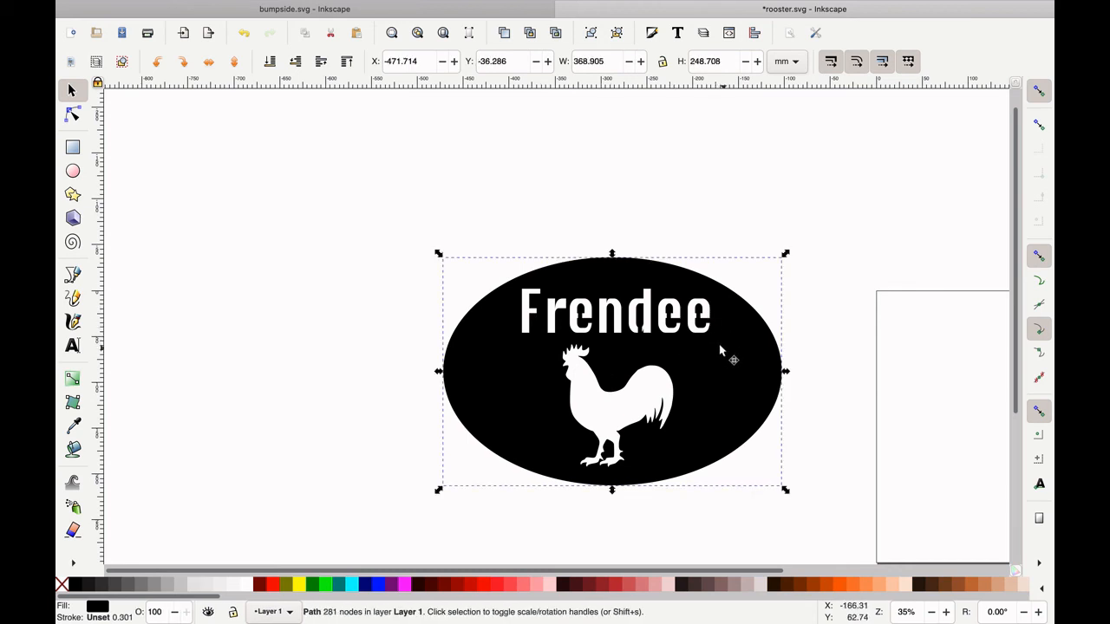
{"action": "left_click_drag", "start_coordinate": [691, 324], "coordinate": [527, 293]}
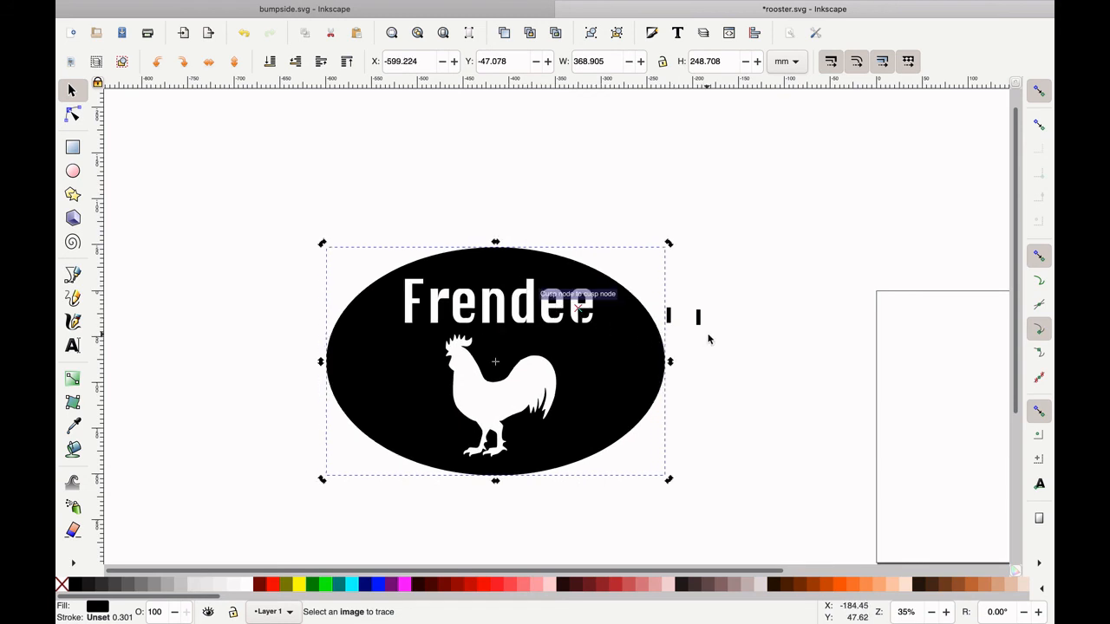
{"action": "key", "text": "ctrl+z"}
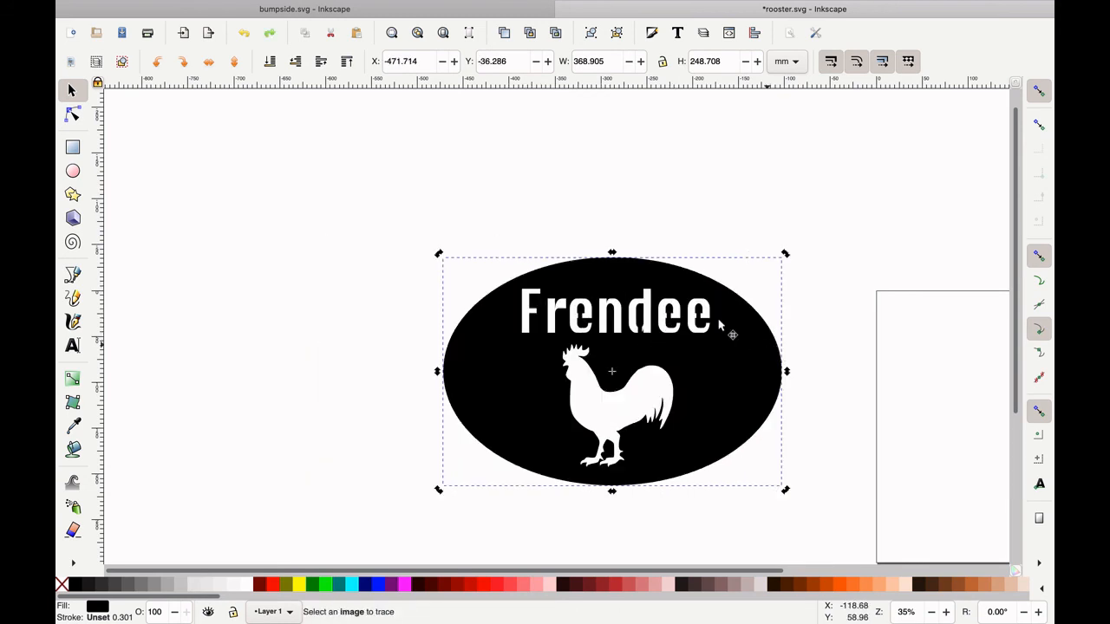
Step: Merge the bridge bar in the first "e" with the black ellipse using Union
{"action": "scroll", "coordinate": [635, 348], "scroll_direction": "left", "scroll_amount": 5}
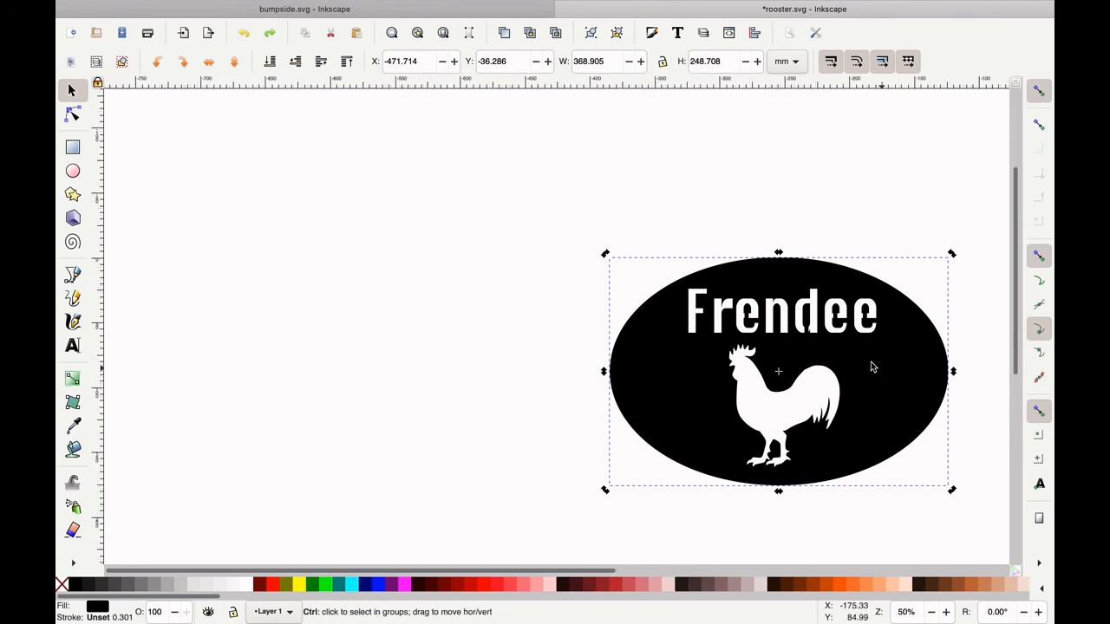
{"action": "scroll", "coordinate": [871, 362], "scroll_direction": "up", "scroll_amount": 3}
{"action": "scroll", "coordinate": [859, 356], "scroll_direction": "up", "scroll_amount": 1}
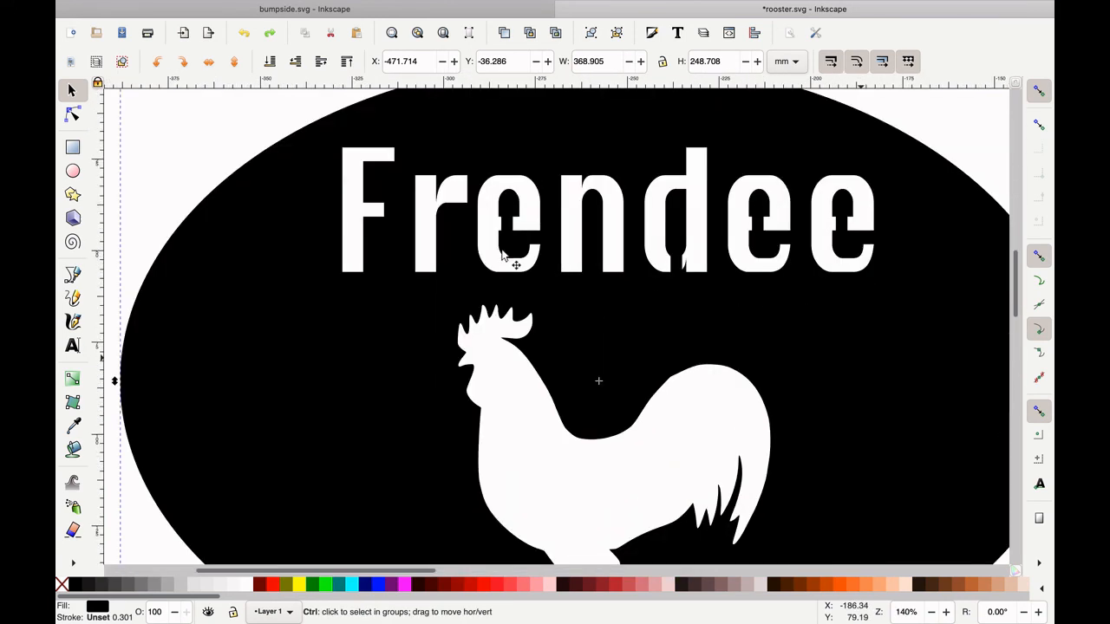
{"action": "scroll", "coordinate": [521, 250], "scroll_direction": "up", "scroll_amount": 1}
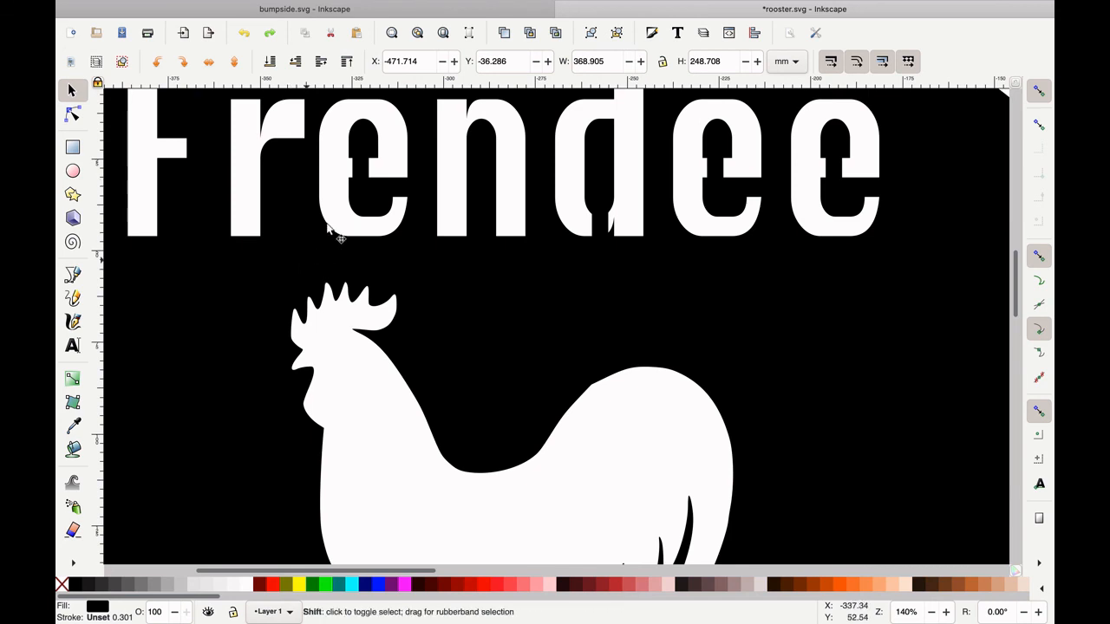
{"action": "left_click", "coordinate": [360, 169], "text": "shift"}
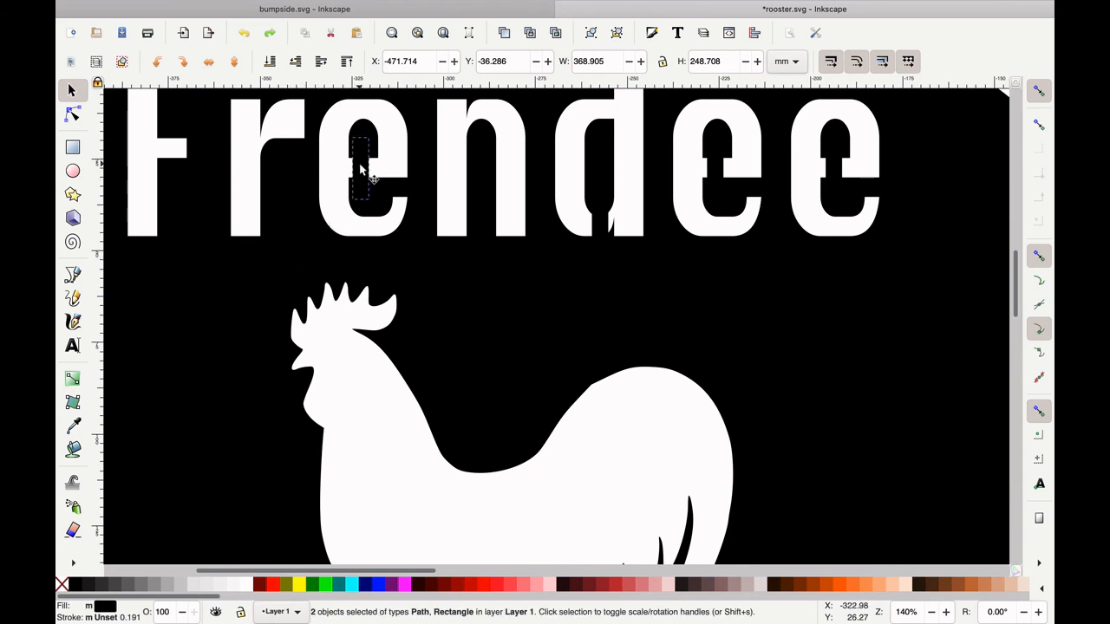
{"action": "left_click", "coordinate": [329, 9]}
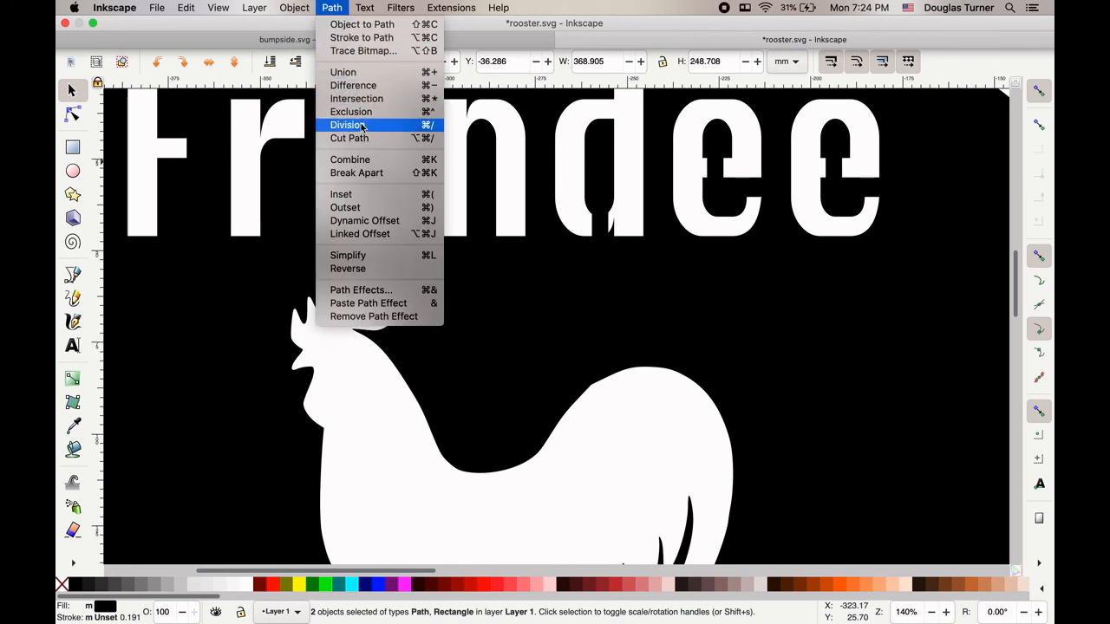
{"action": "left_click", "coordinate": [360, 86]}
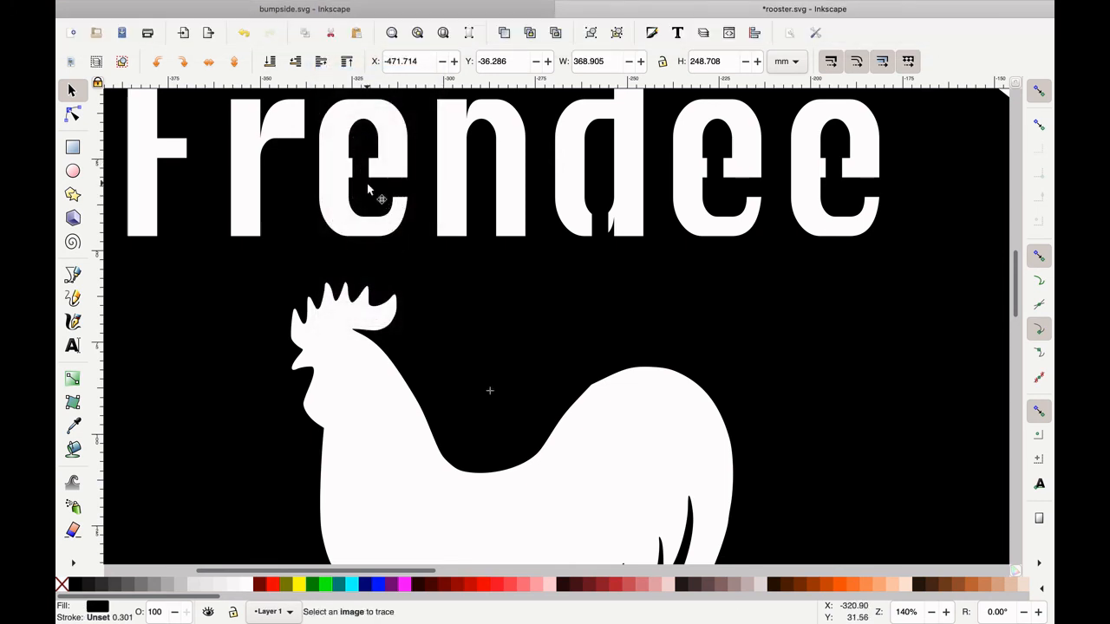
Step: Display the merged path's nodes and unite the bridge bar at the base of the "d" with the ellipse
{"action": "key", "text": "n"}
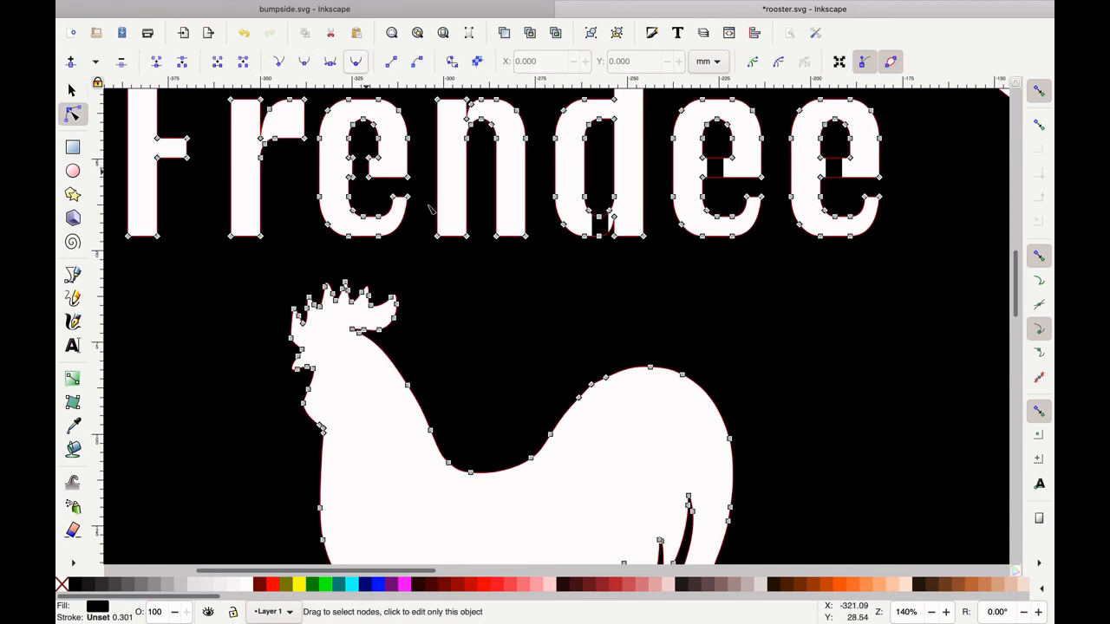
{"action": "left_click", "coordinate": [599, 228], "text": "shift"}
{"action": "mouse_move", "coordinate": [387, 3]}
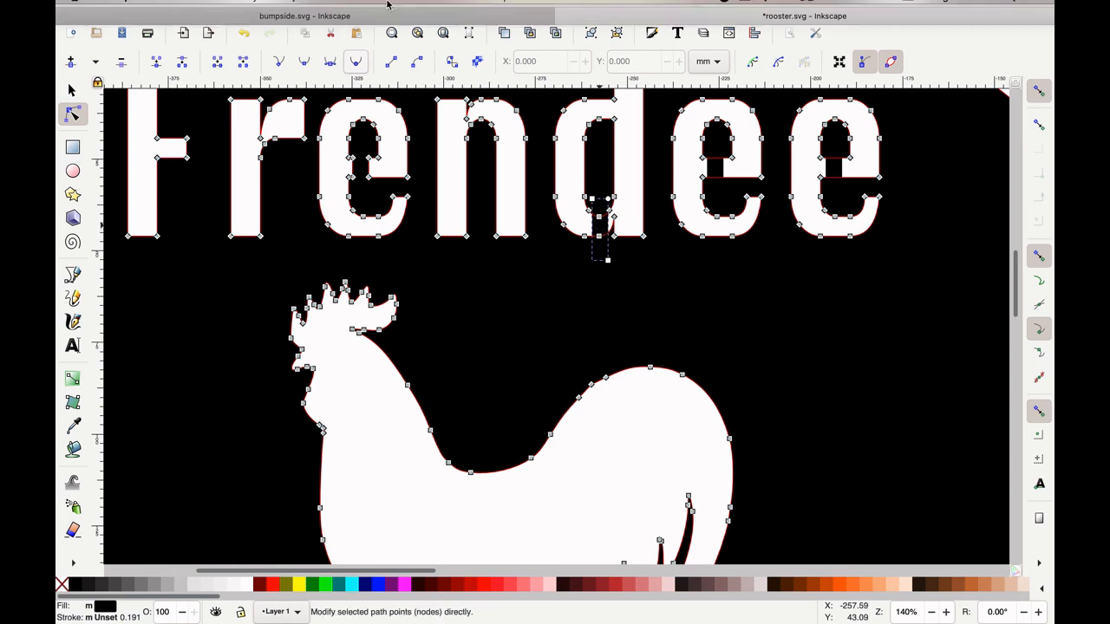
{"action": "left_click", "coordinate": [332, 8]}
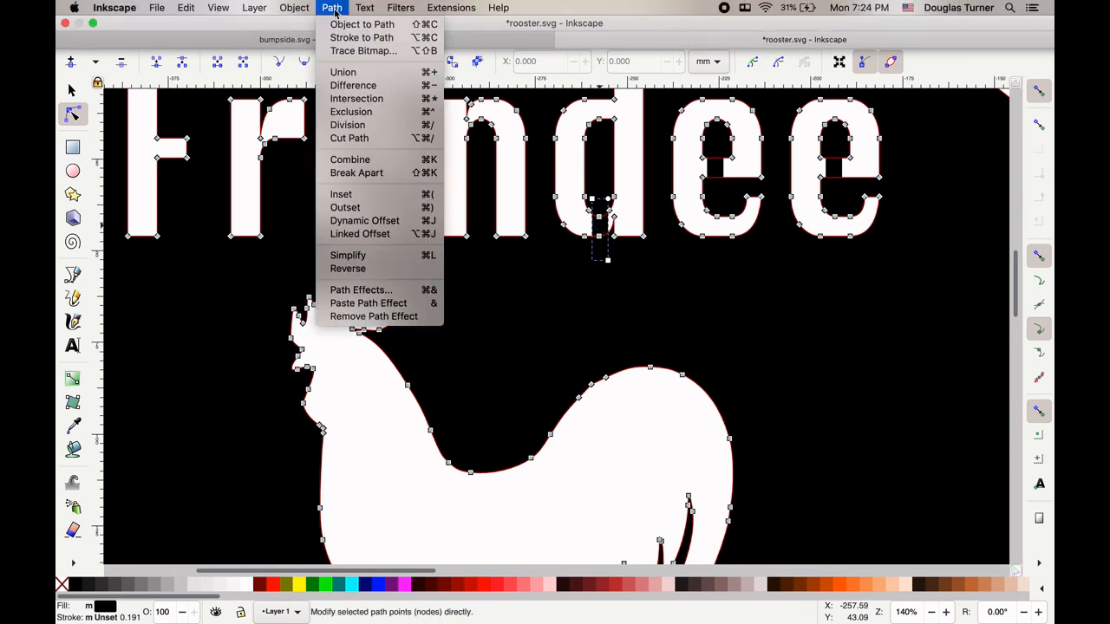
{"action": "left_click", "coordinate": [355, 75]}
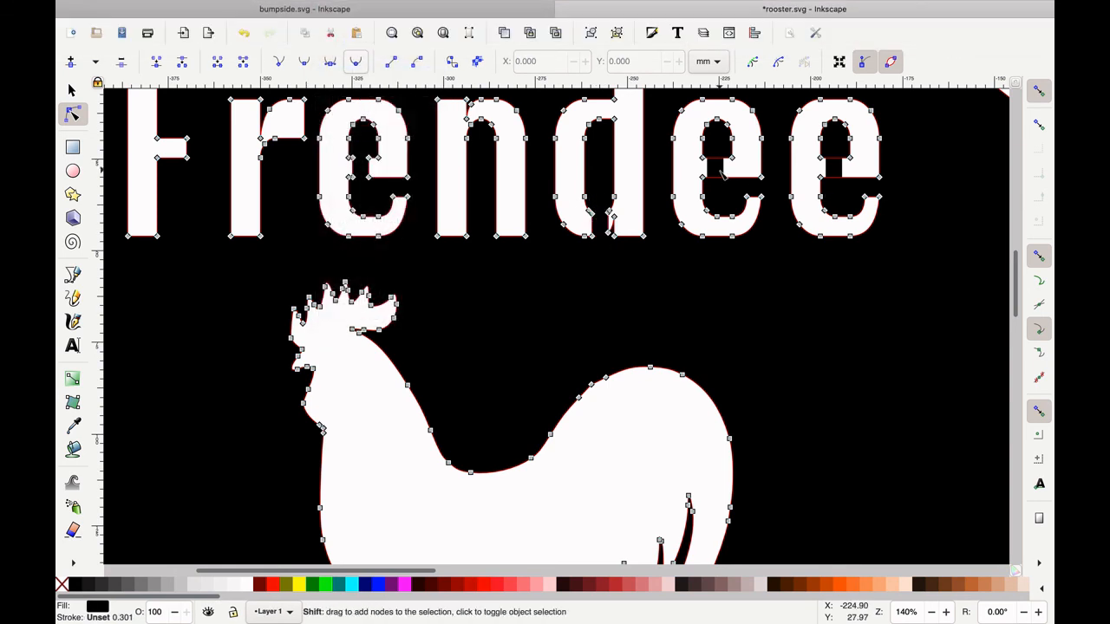
Step: Unite the bridge bar in the second "e" with the ellipse path
{"action": "left_click", "coordinate": [722, 173], "text": "shift"}
{"action": "mouse_move", "coordinate": [427, 7]}
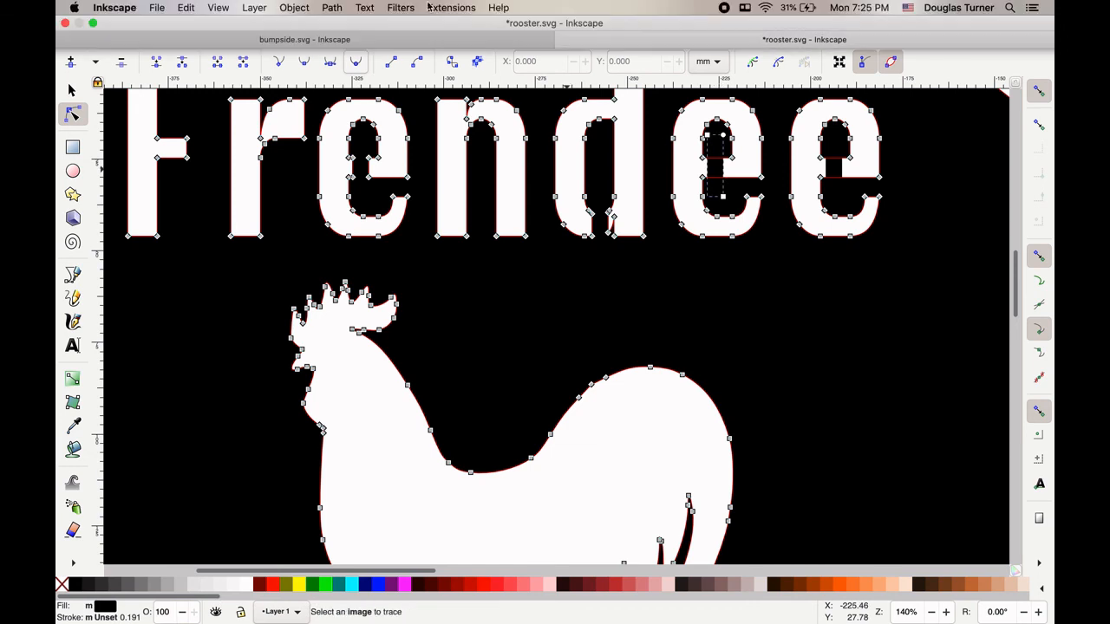
{"action": "left_click", "coordinate": [328, 9]}
{"action": "left_click", "coordinate": [349, 73]}
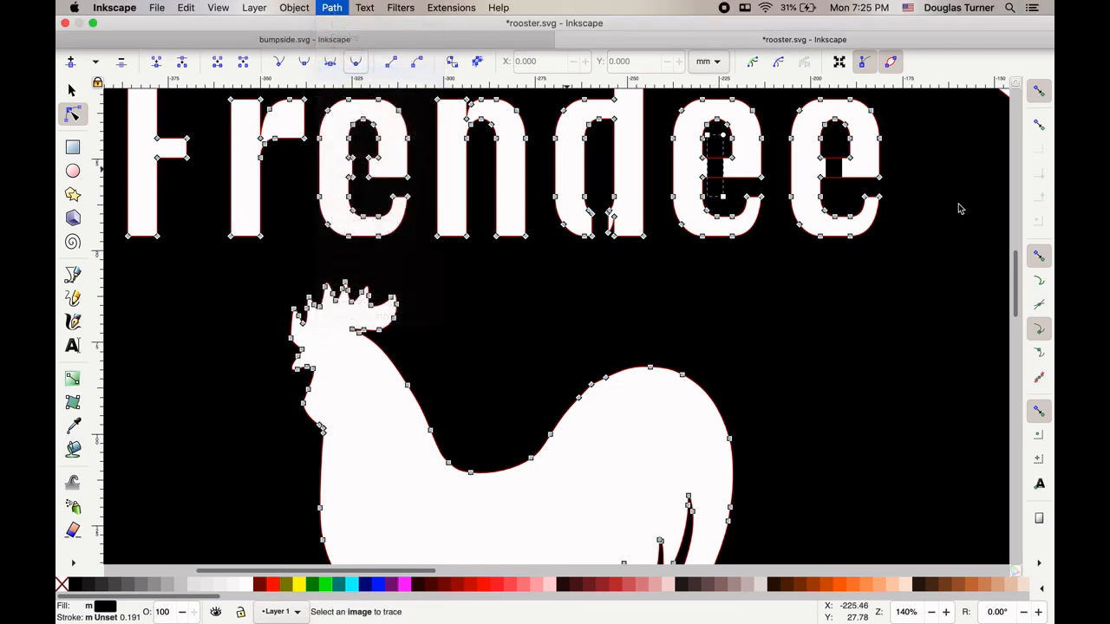
Step: Unite the bridge bar in the last "e" with the ellipse path and clear the selection
{"action": "left_click", "coordinate": [838, 173]}
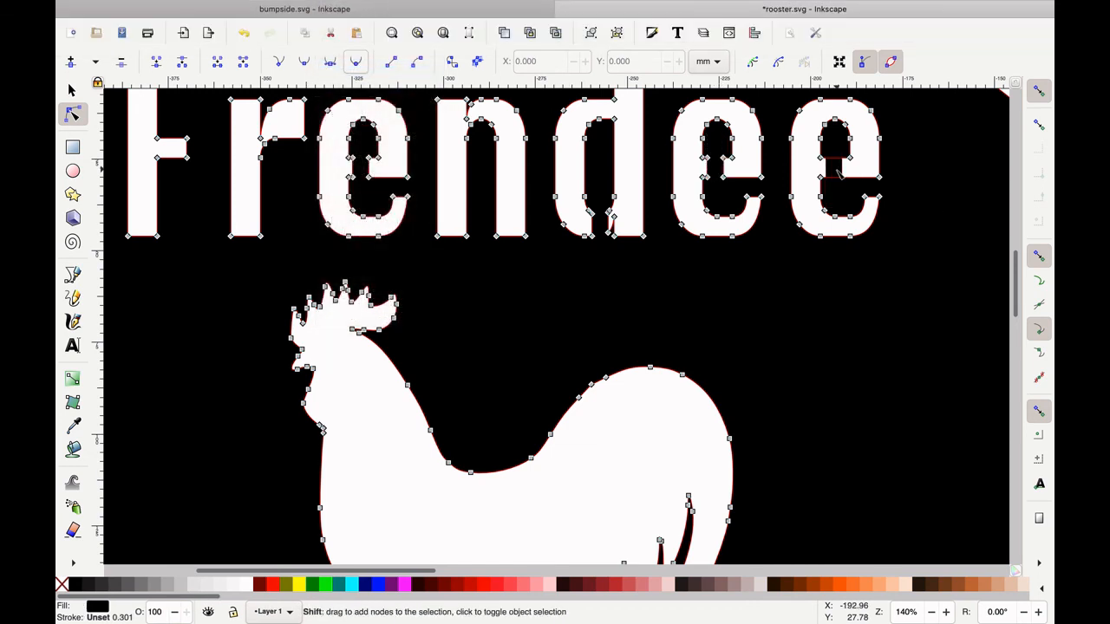
{"action": "left_click", "coordinate": [839, 173], "text": "shift"}
{"action": "mouse_move", "coordinate": [410, 11]}
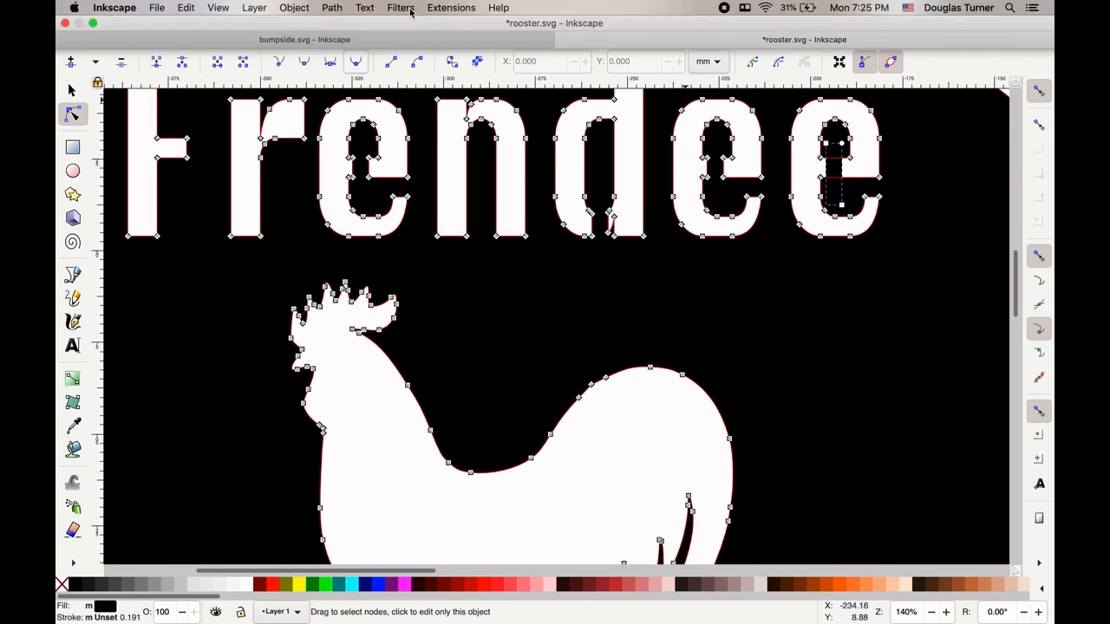
{"action": "left_click", "coordinate": [331, 8]}
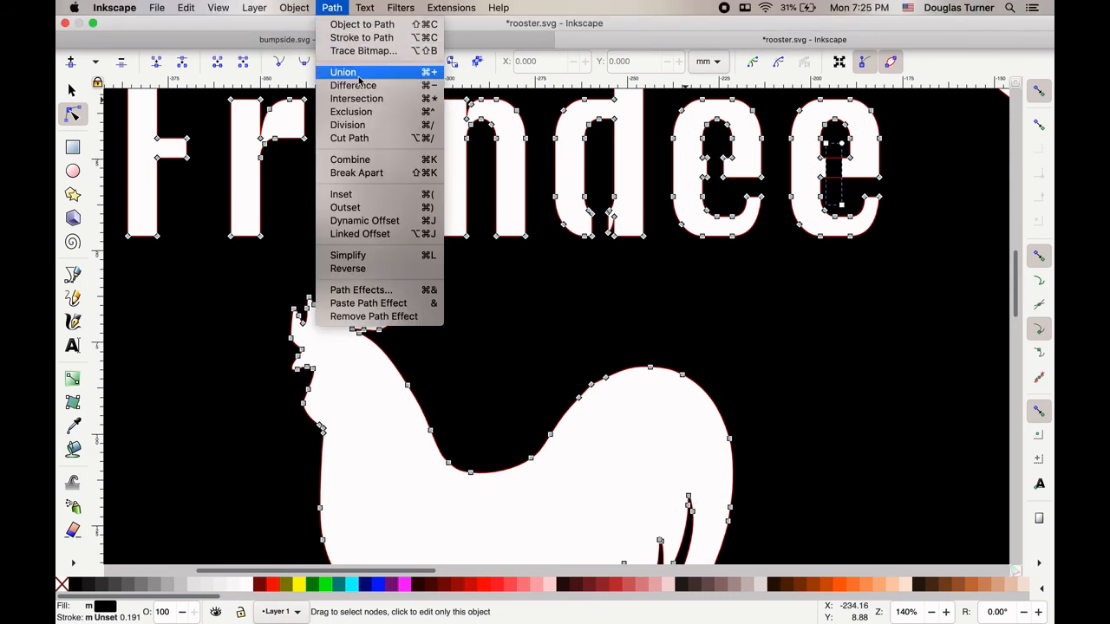
{"action": "left_click", "coordinate": [343, 73]}
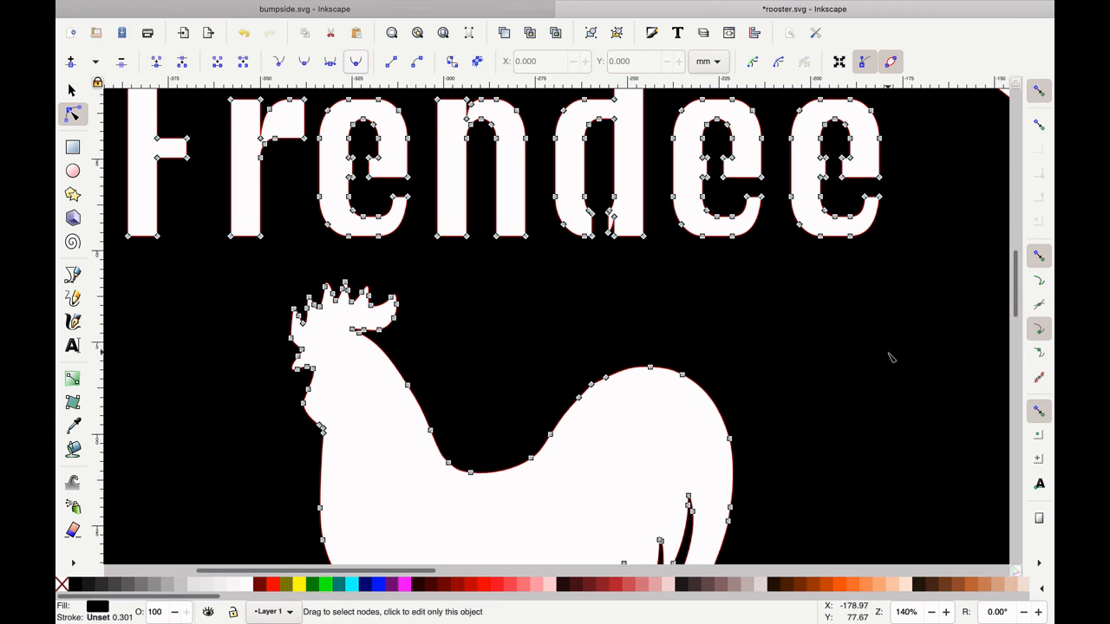
{"action": "scroll", "coordinate": [887, 355], "scroll_direction": "down", "scroll_amount": 2}
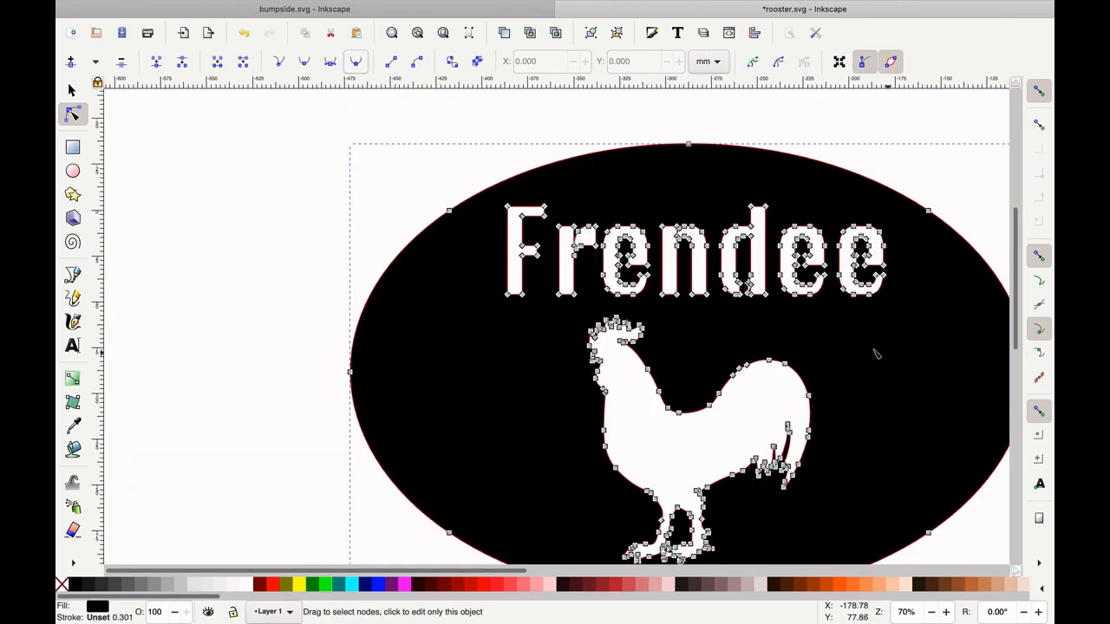
{"action": "left_click", "coordinate": [897, 122]}
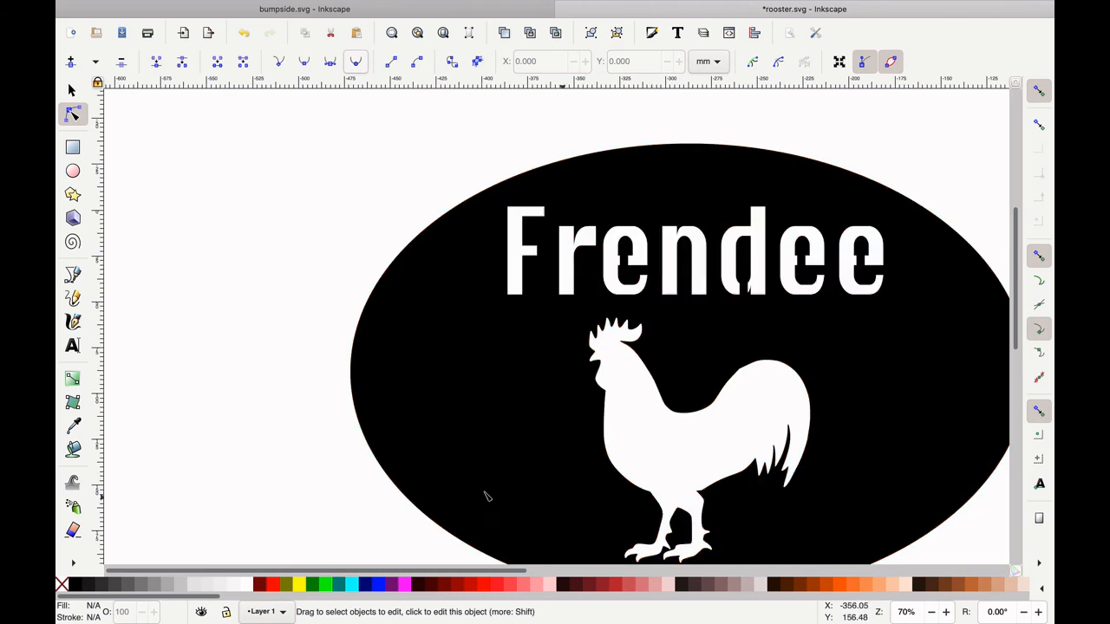
Step: Examine the whole oval sign, checking the bridged "Frendee" lettering and the rooster cutout at different magnifications
{"action": "scroll", "coordinate": [430, 518], "scroll_direction": "down", "scroll_amount": 2}
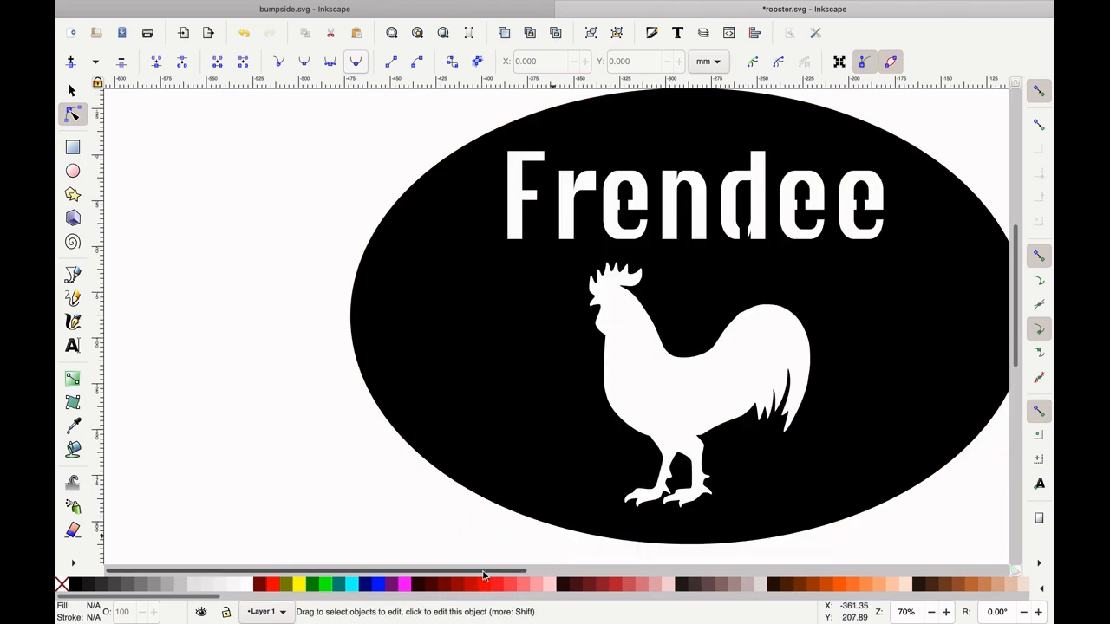
{"action": "left_click_drag", "start_coordinate": [484, 575], "coordinate": [548, 575]}
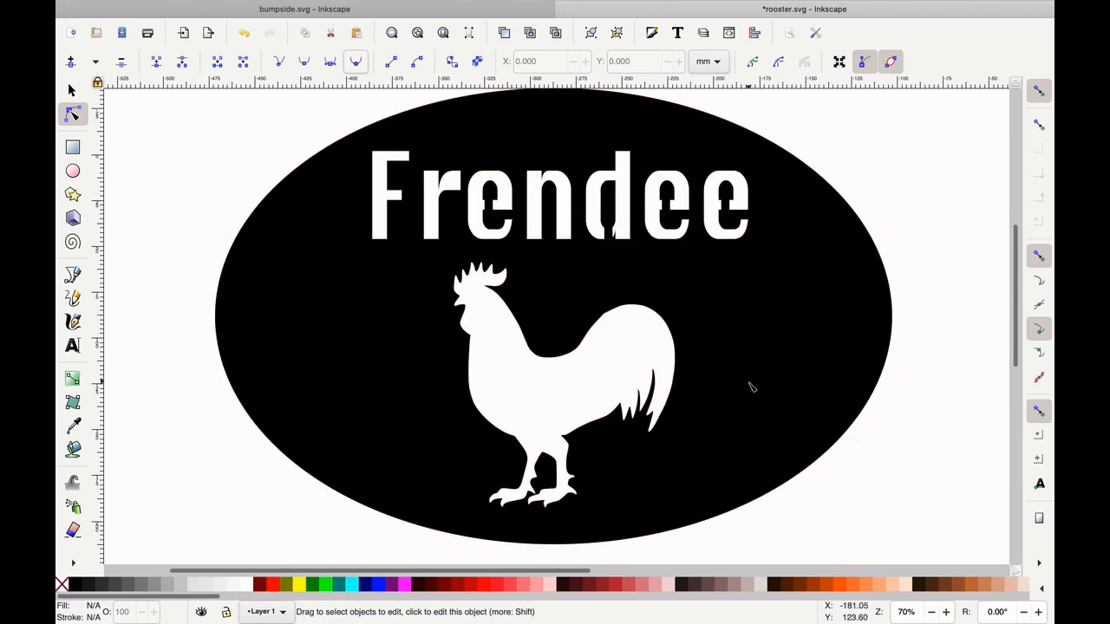
{"action": "scroll", "coordinate": [752, 388], "scroll_direction": "down", "scroll_amount": 1}
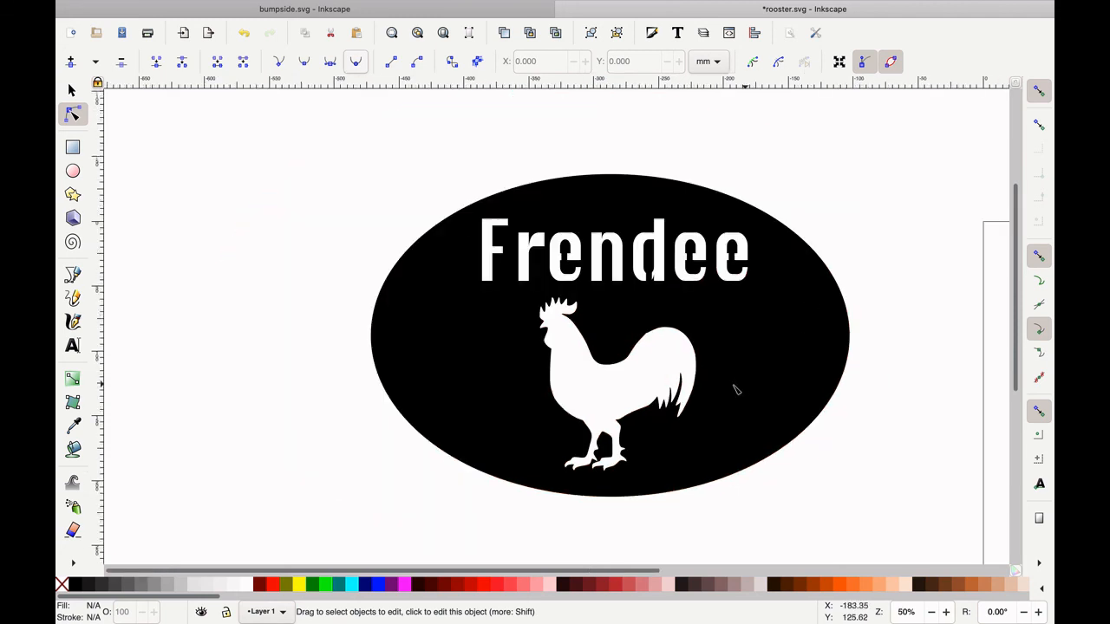
{"action": "scroll", "coordinate": [735, 389], "scroll_direction": "down", "scroll_amount": 3}
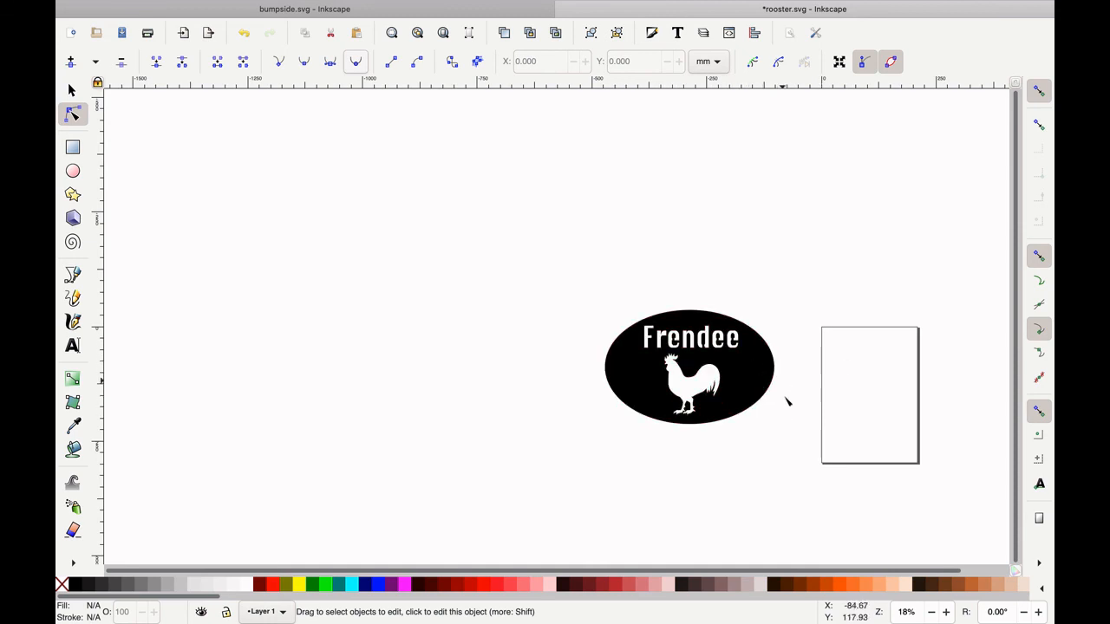
{"action": "scroll", "coordinate": [782, 405], "scroll_direction": "down", "scroll_amount": 1}
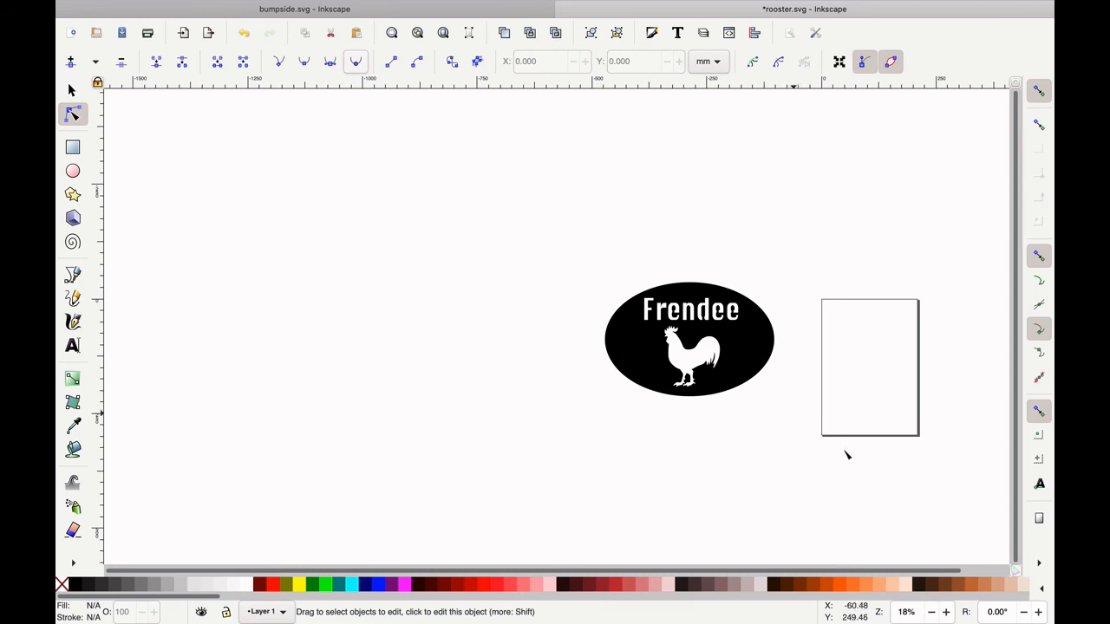
{"action": "scroll", "coordinate": [839, 446], "scroll_direction": "up", "scroll_amount": 2, "text": "ctrl"}
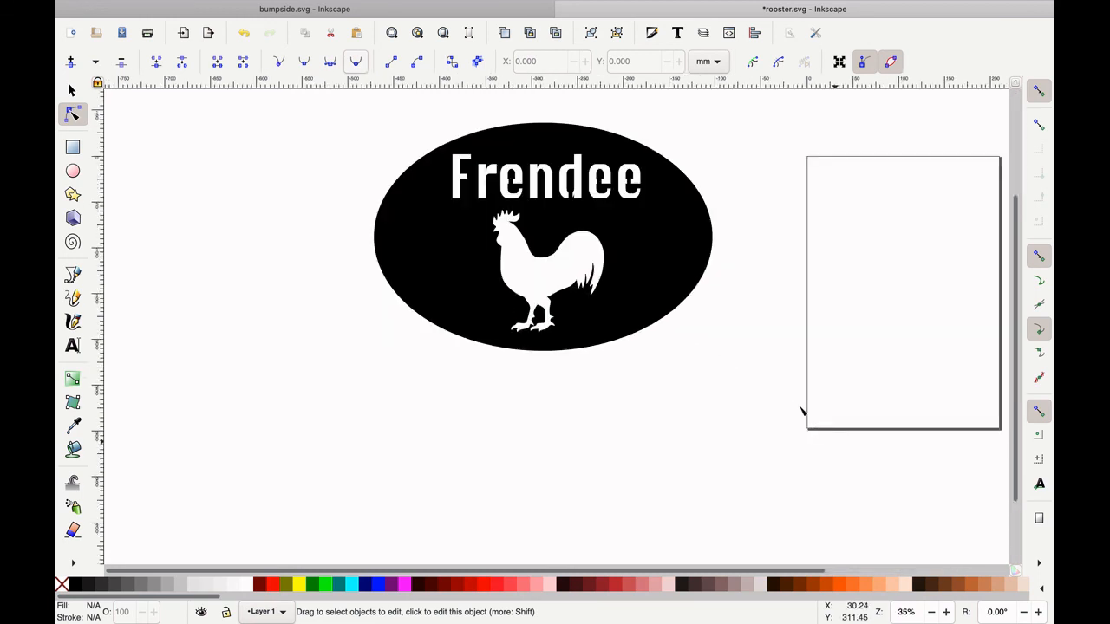
{"action": "scroll", "coordinate": [617, 329], "scroll_direction": "up", "scroll_amount": 2}
{"action": "scroll", "coordinate": [618, 332], "scroll_direction": "up", "scroll_amount": 2}
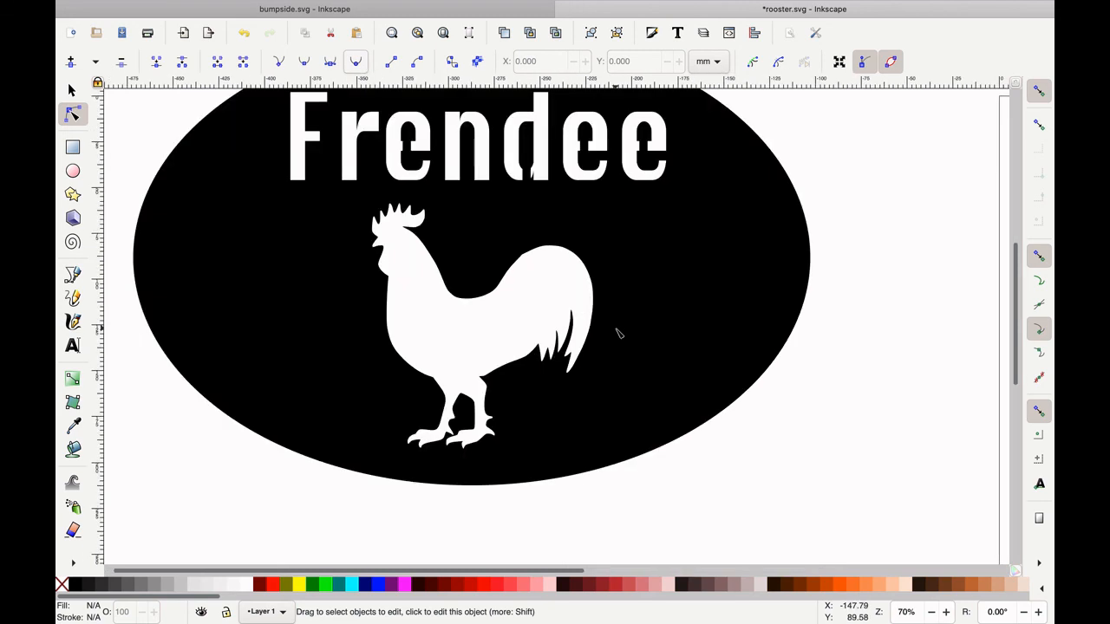
{"action": "scroll", "coordinate": [618, 332], "scroll_direction": "up", "scroll_amount": 2}
{"action": "mouse_move", "coordinate": [364, 7]}
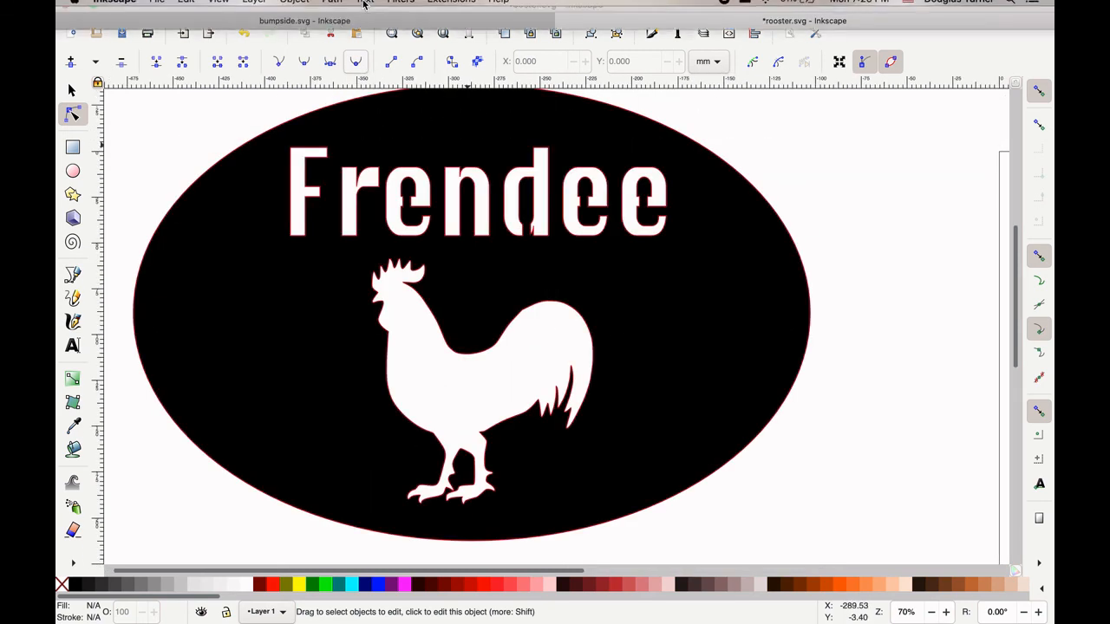
{"action": "key", "text": "super+shift+5"}
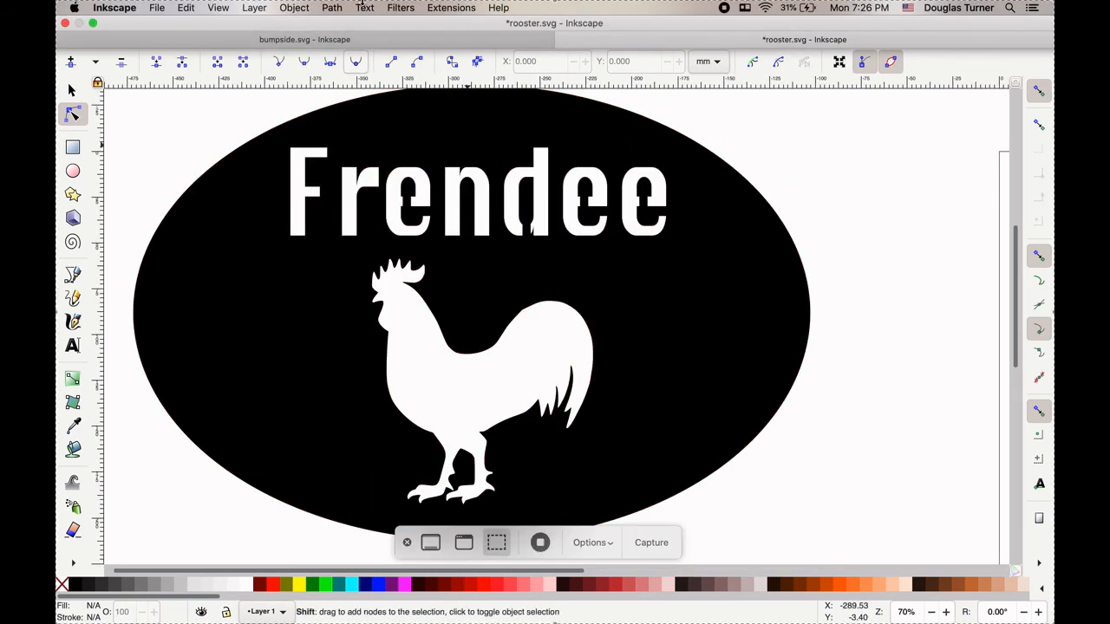